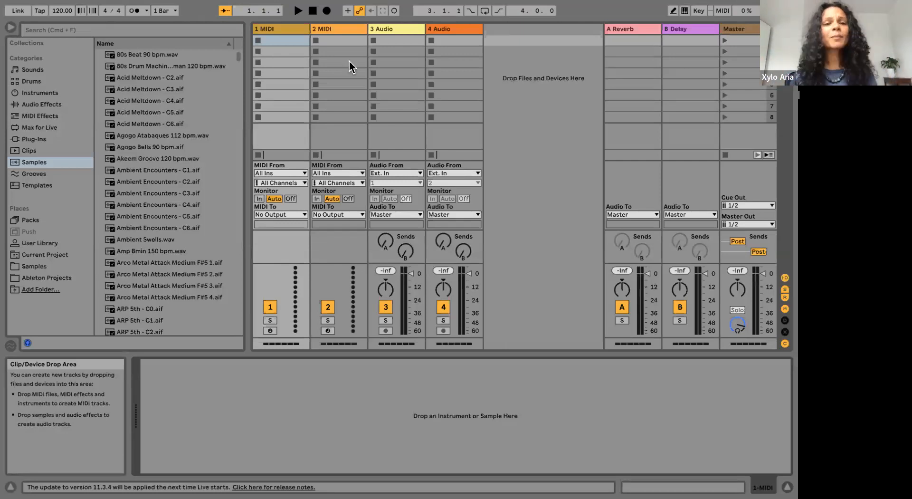
Select the tracks 1 MIDI, 2 MIDI and 3 Audio one after another in Session View.
click(284, 28)
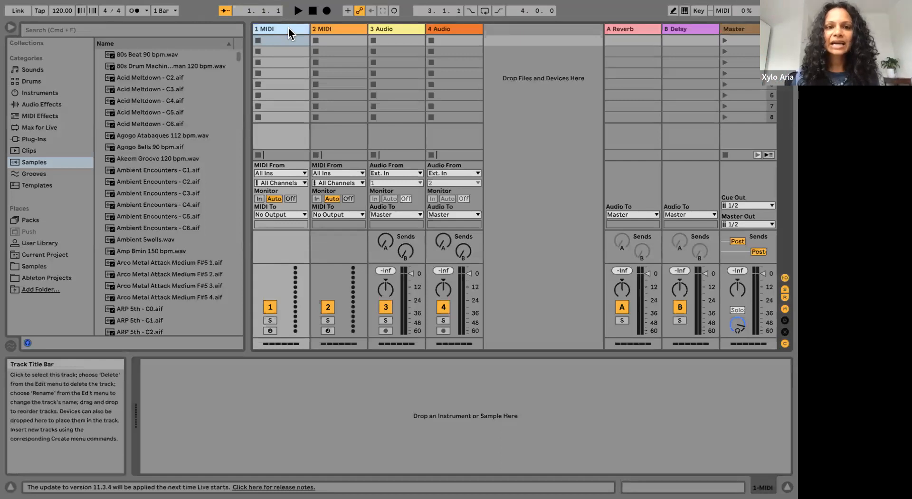
click(331, 30)
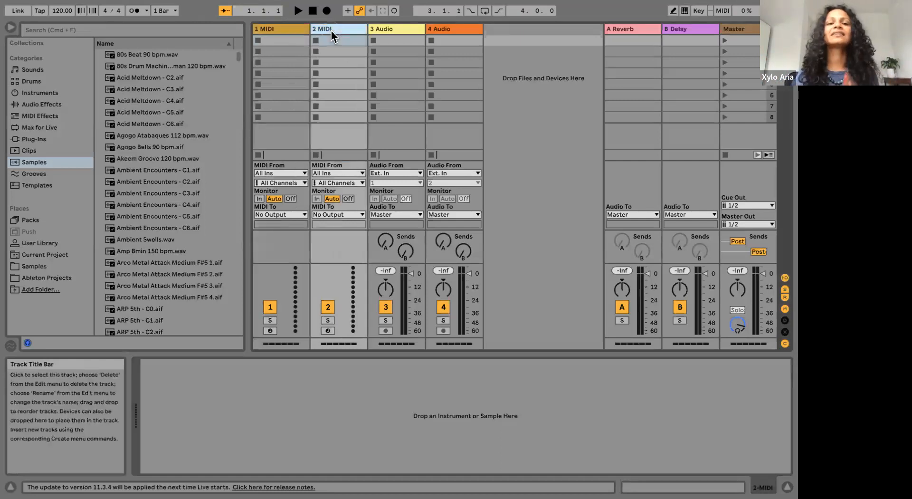
click(403, 32)
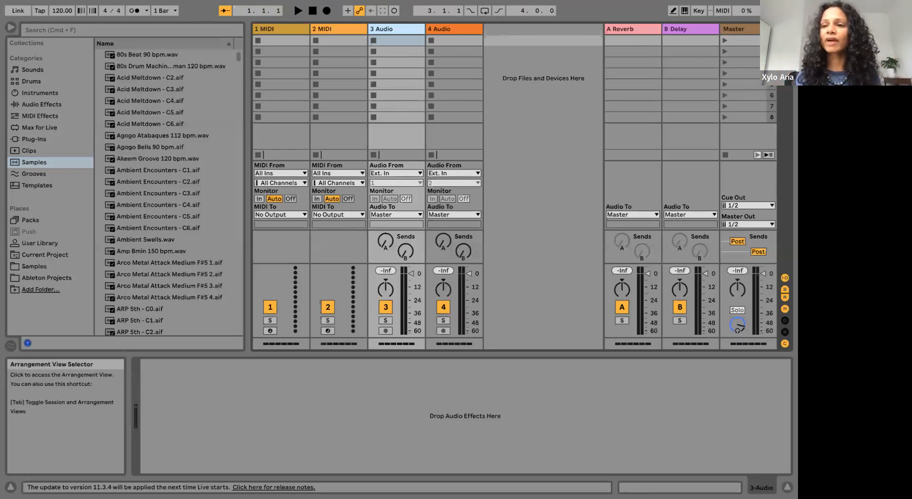
Switch the set from Session View to Arrangement View.
click(785, 41)
click(784, 29)
click(785, 41)
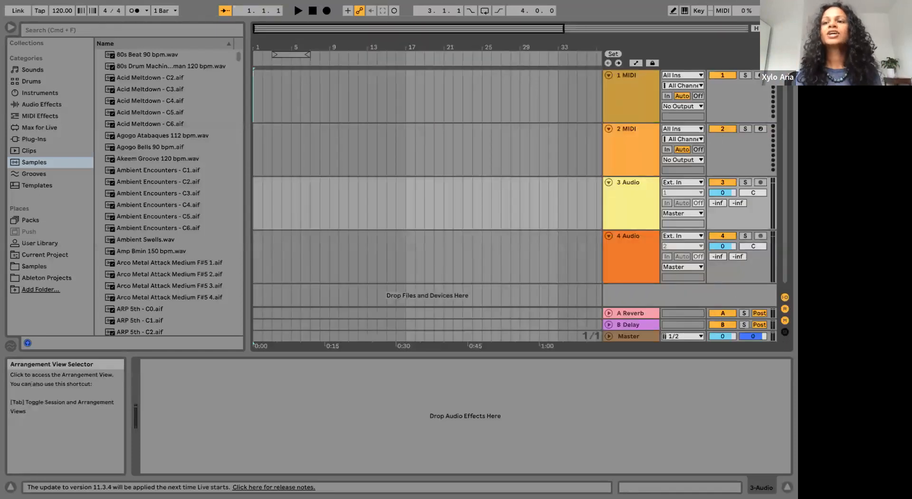
Play the empty arrangement from bar 1 and stop playback after about a bar.
click(255, 195)
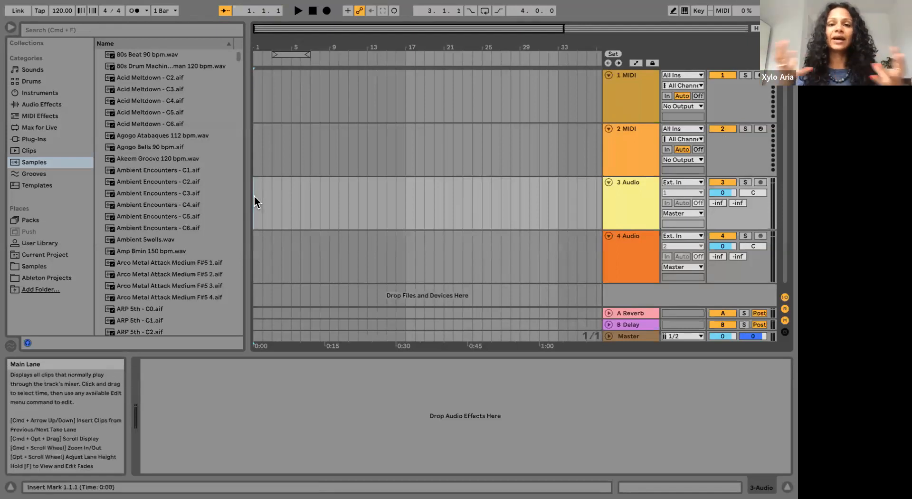
key(space)
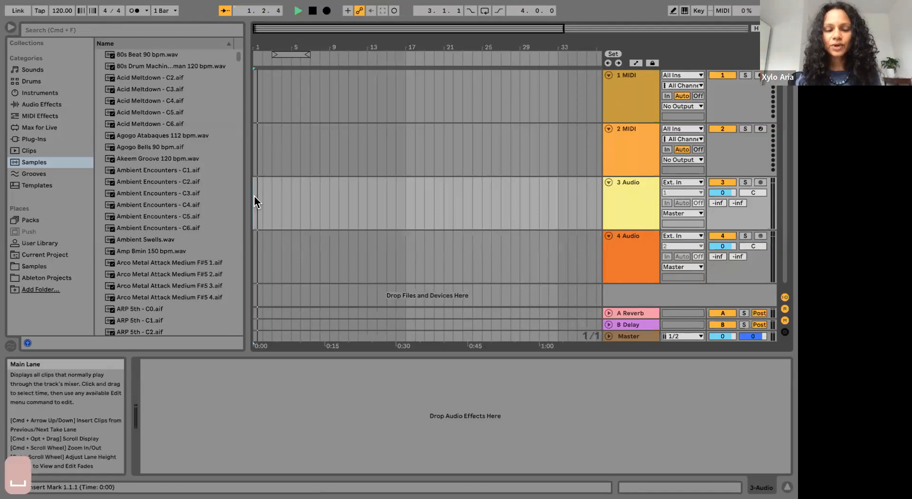
scroll(254, 196, up, 5)
key(space)
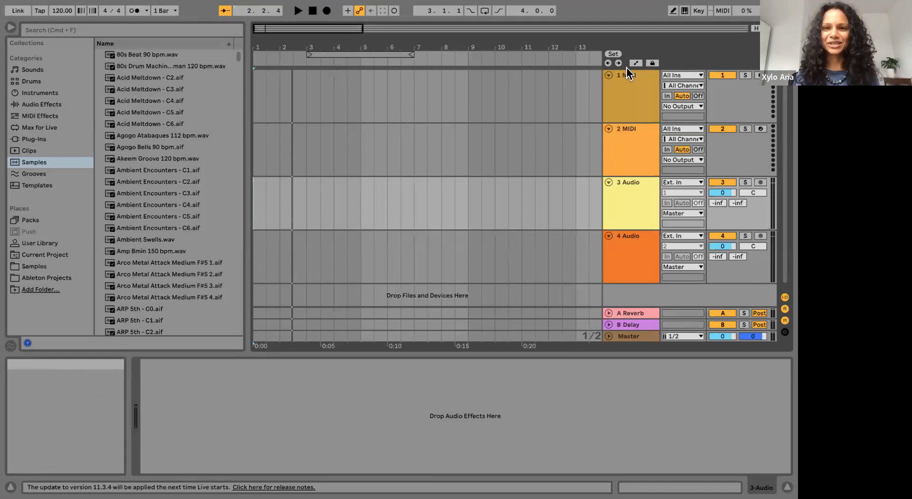
key(minus)
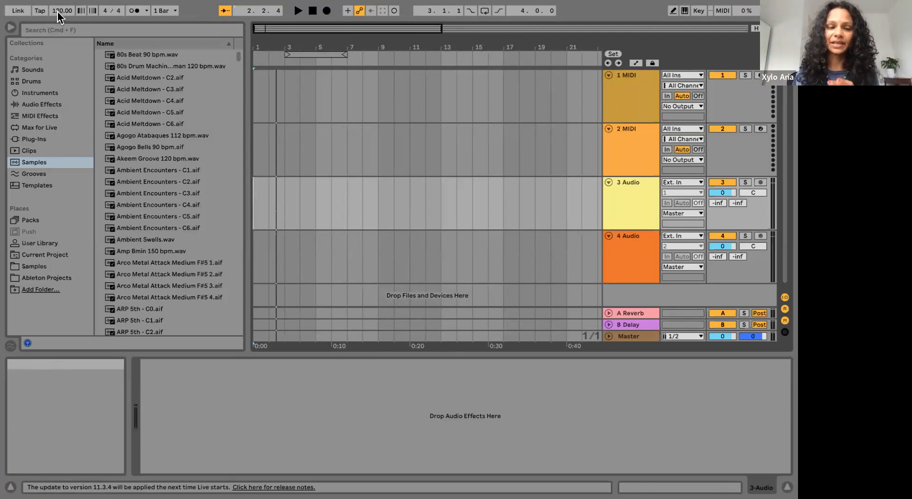
Try raising the project tempo to 124 BPM and undo the change.
drag(58, 12, 59, 6)
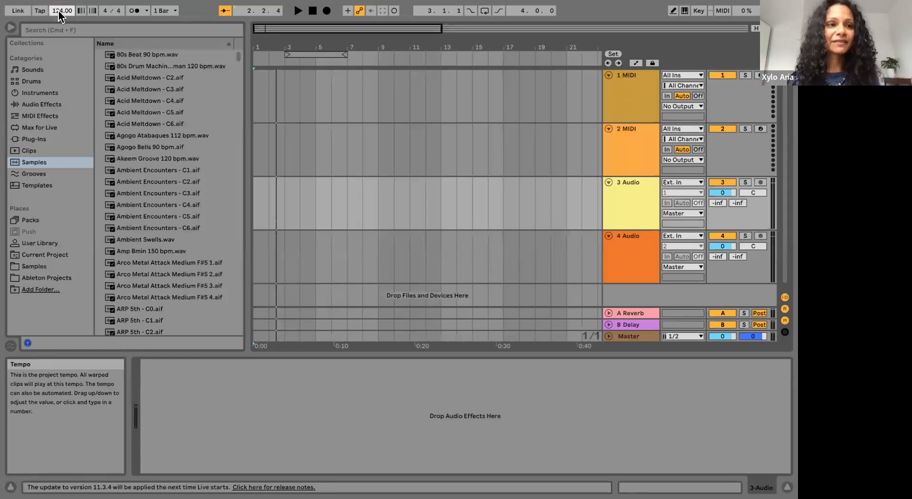
key(super+z)
key(super+z)
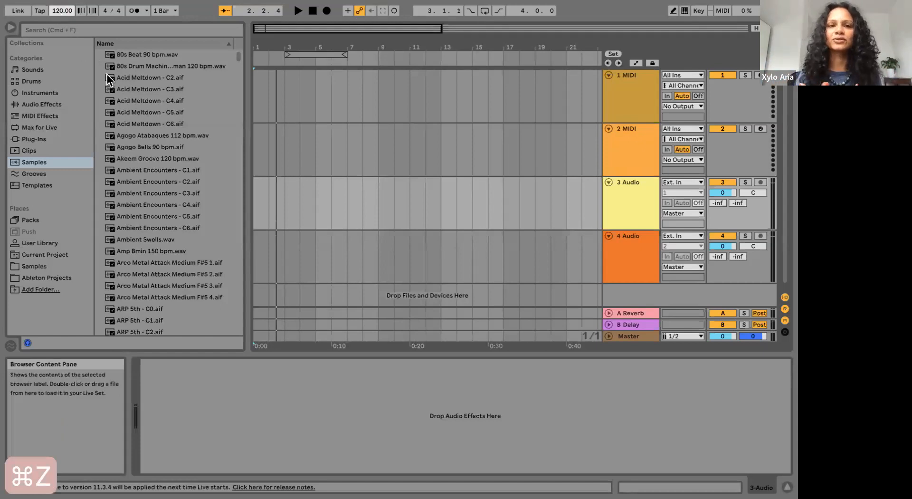
Tap in a project tempo of about 99.38 BPM.
click(41, 14)
click(40, 14)
click(40, 14)
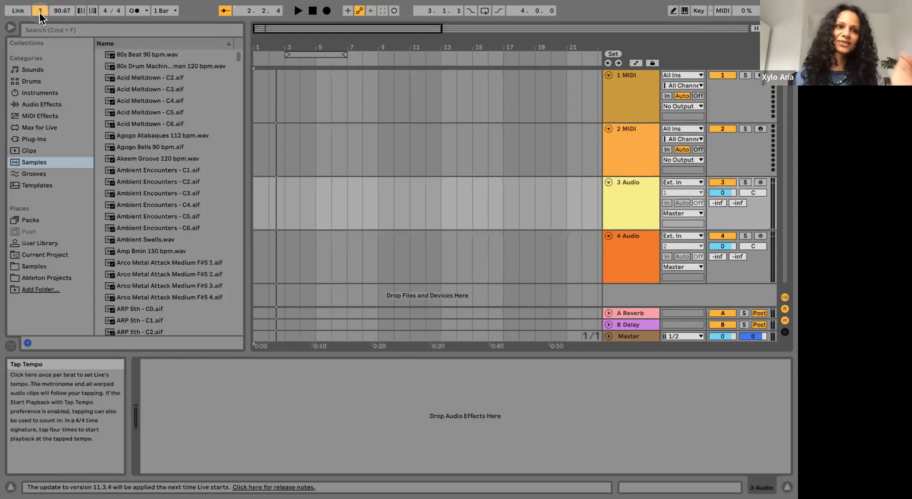
click(40, 14)
click(40, 14)
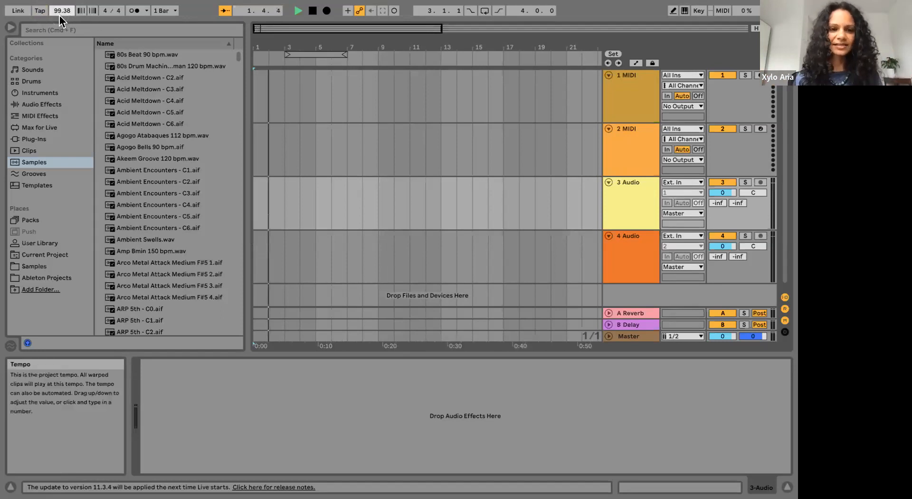
Stop playback and set the project tempo to exactly 99 BPM.
click(369, 129)
key(space)
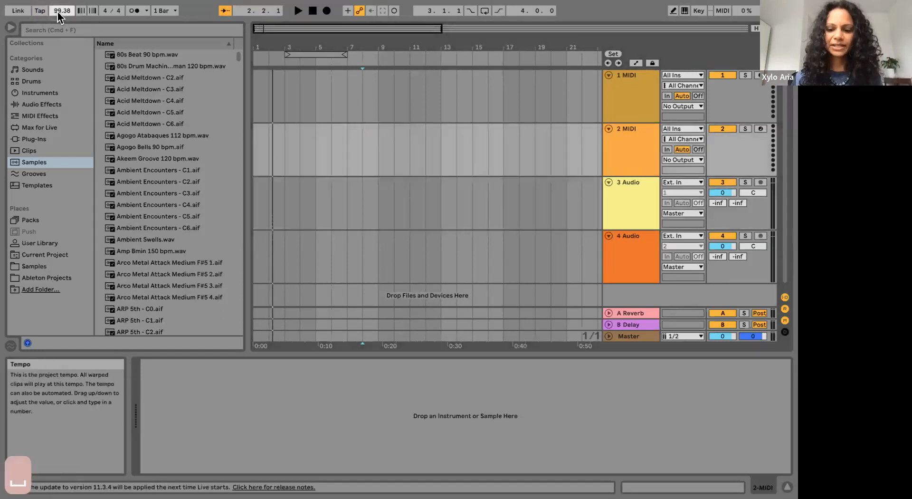
text(99)
key(Return)
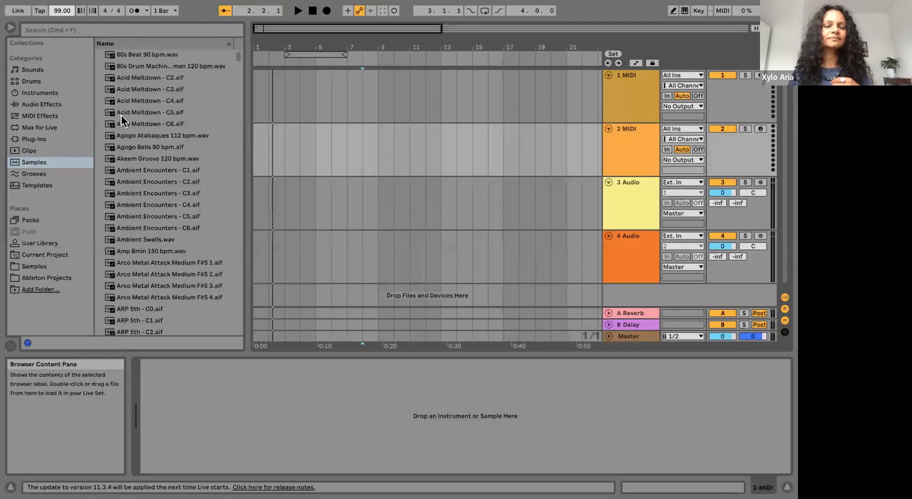
Turn on the metronome and play the arrangement from bar 1 to hear its click.
click(131, 10)
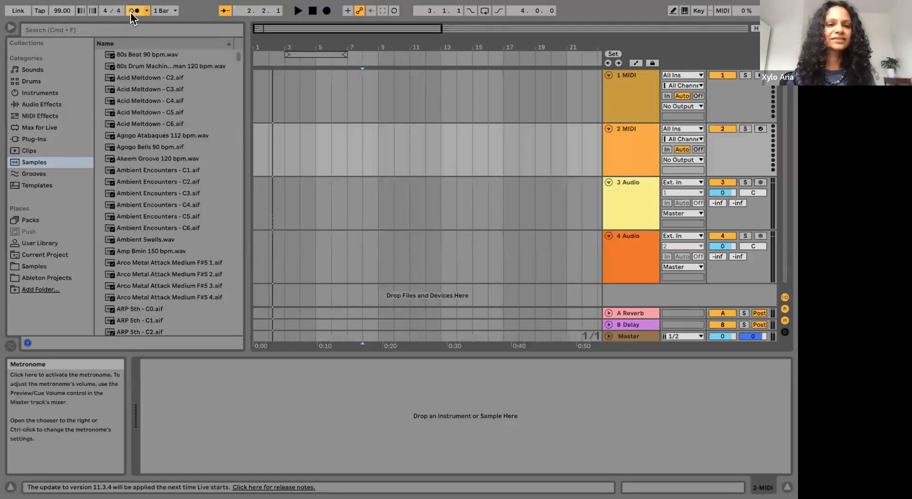
click(254, 143)
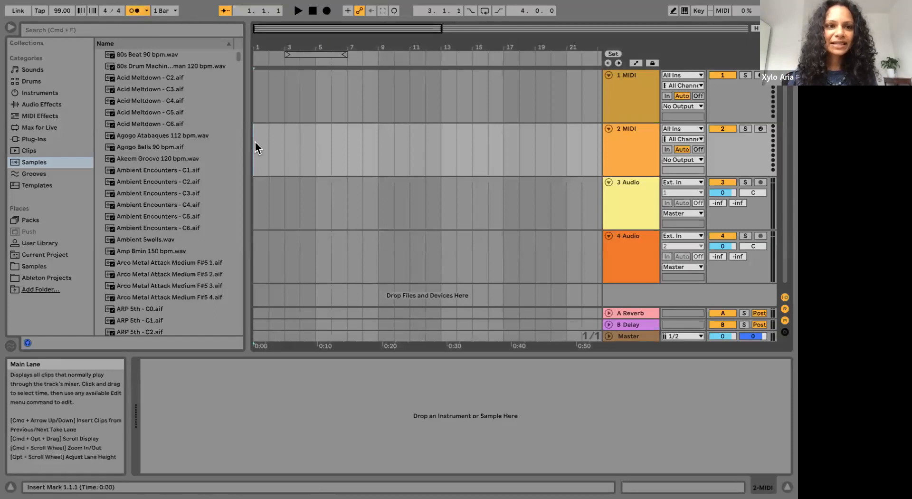
key(space)
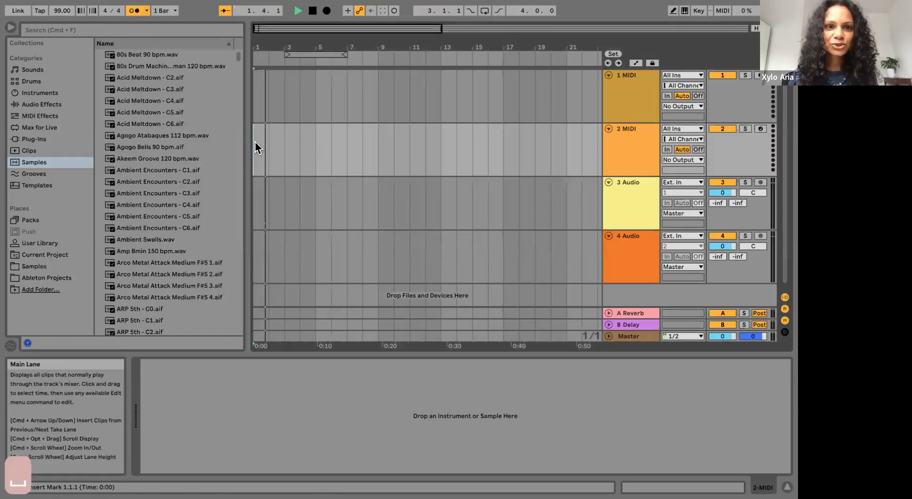
key(space)
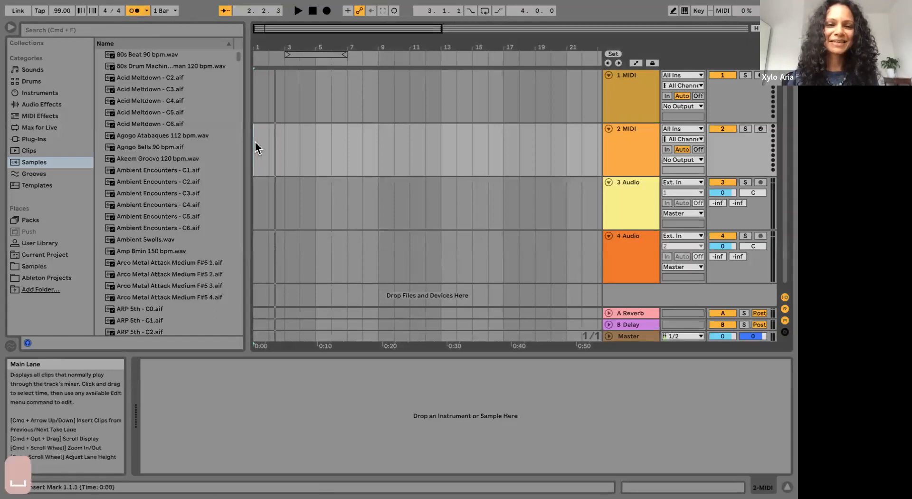
click(331, 150)
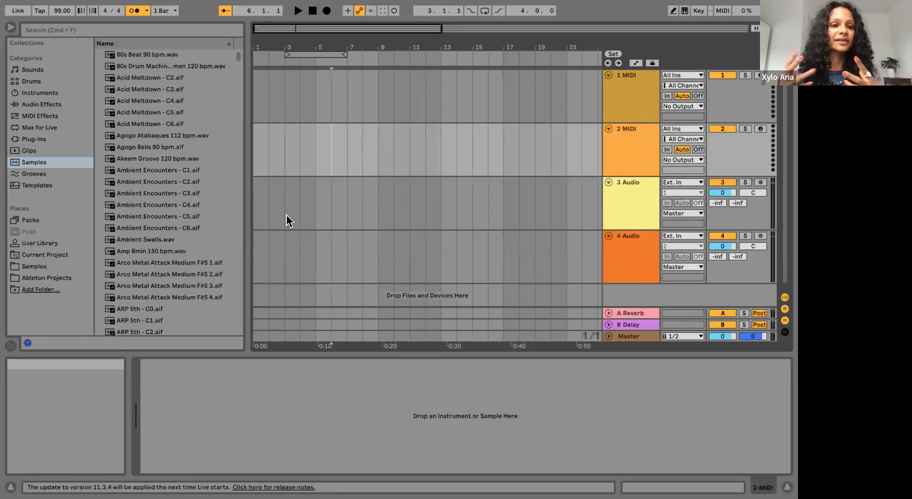
Find and preview the sample Break Squashed 82 bpm.aif, and place it on track 3 Audio at bar 2.
scroll(159, 211, down, 15)
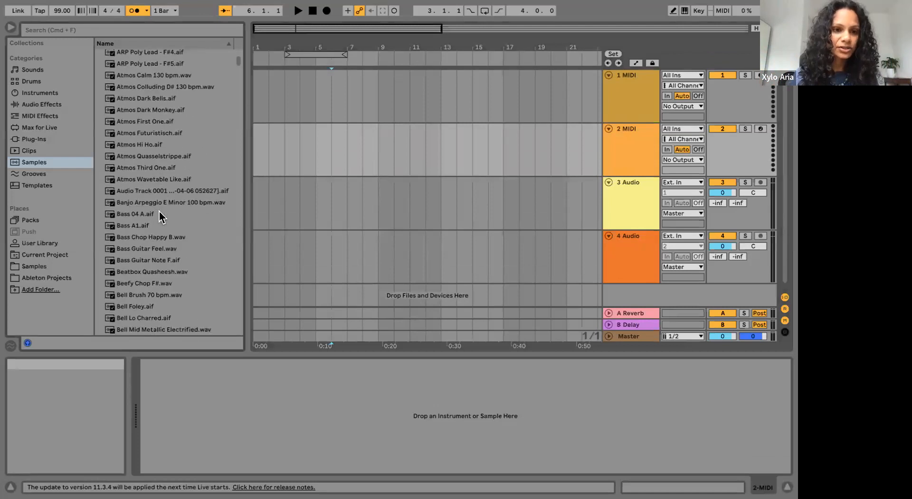
scroll(159, 211, down, 15)
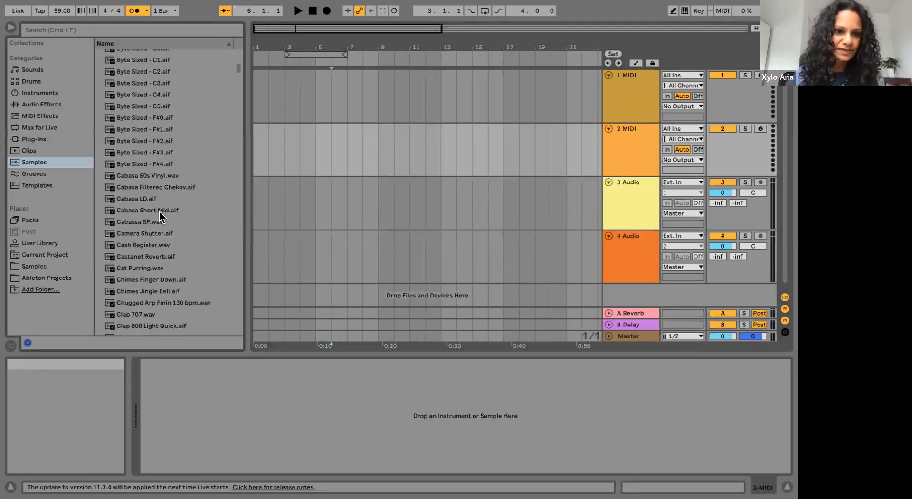
click(158, 174)
click(155, 70)
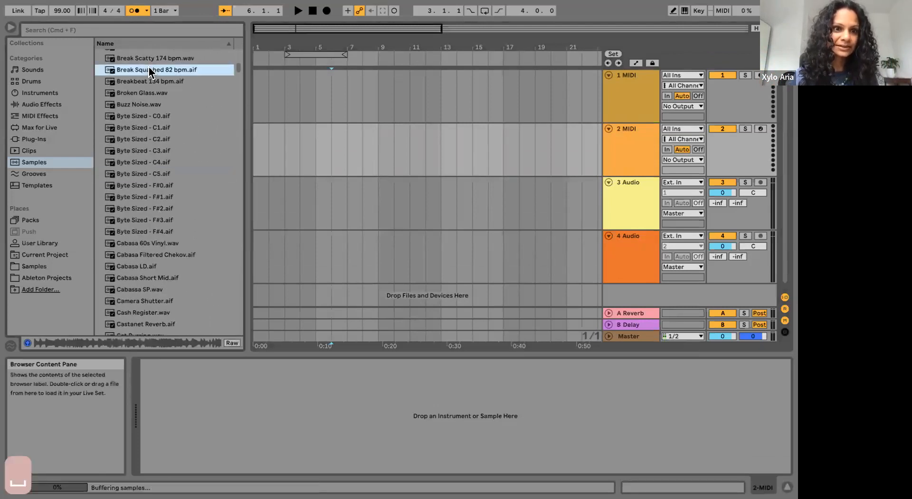
drag(154, 73, 265, 202)
scroll(286, 204, up, 15)
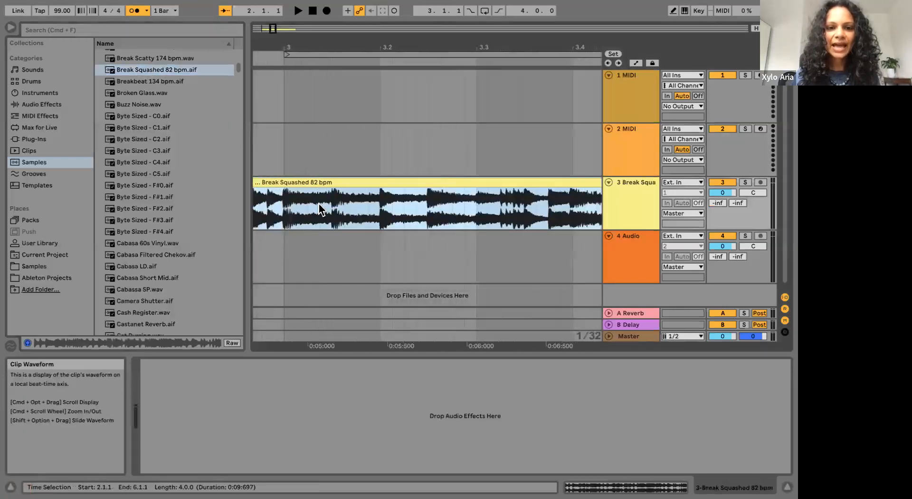
scroll(318, 204, up, 8)
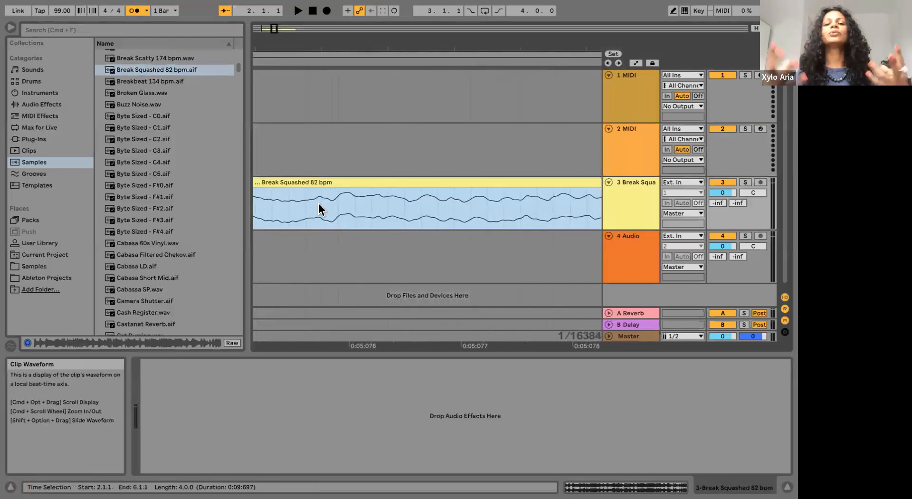
scroll(319, 205, down, 8)
scroll(318, 204, down, 15)
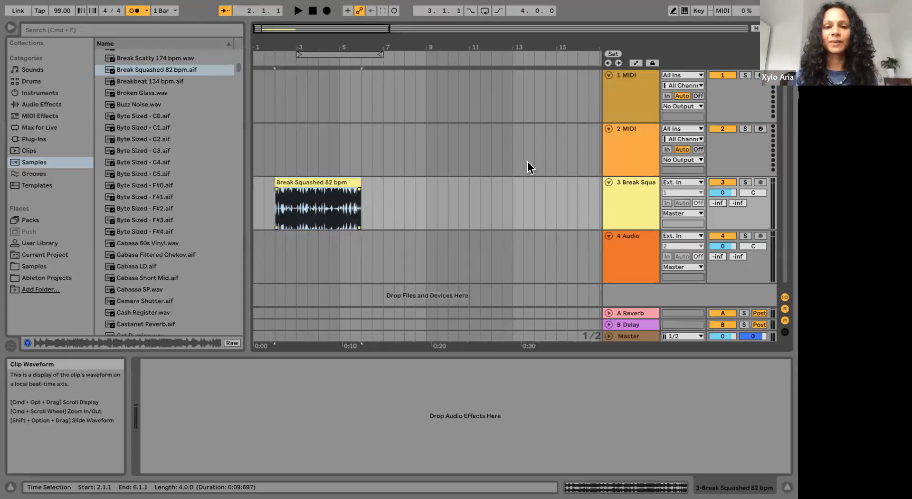
Insert a one-bar MIDI clip at bar 7 of track 2 MIDI and draw six sixteenth notes between E3 and A3.
drag(387, 151, 407, 150)
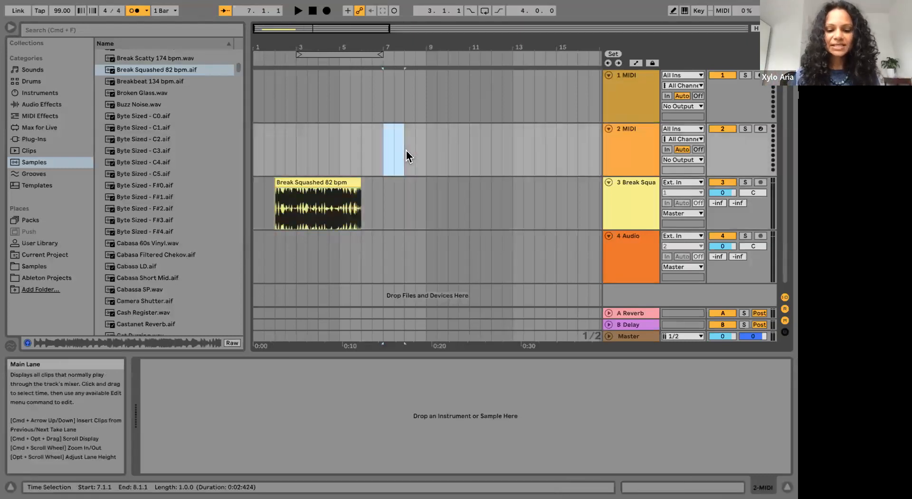
key(super+shift+m)
key(b)
click(417, 422)
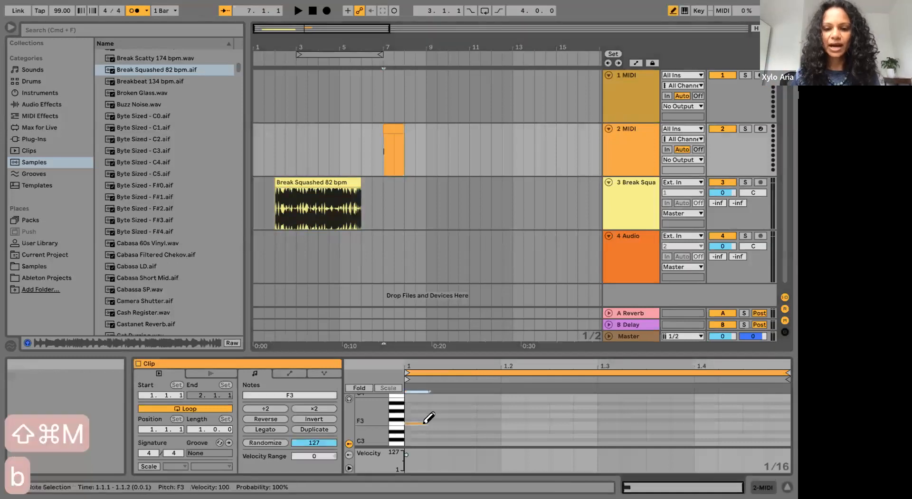
click(461, 407)
click(534, 427)
click(535, 418)
click(560, 427)
click(610, 427)
Play the MIDI clip from bar 7 and remove the lower of its two simultaneous notes, the E3.
click(382, 167)
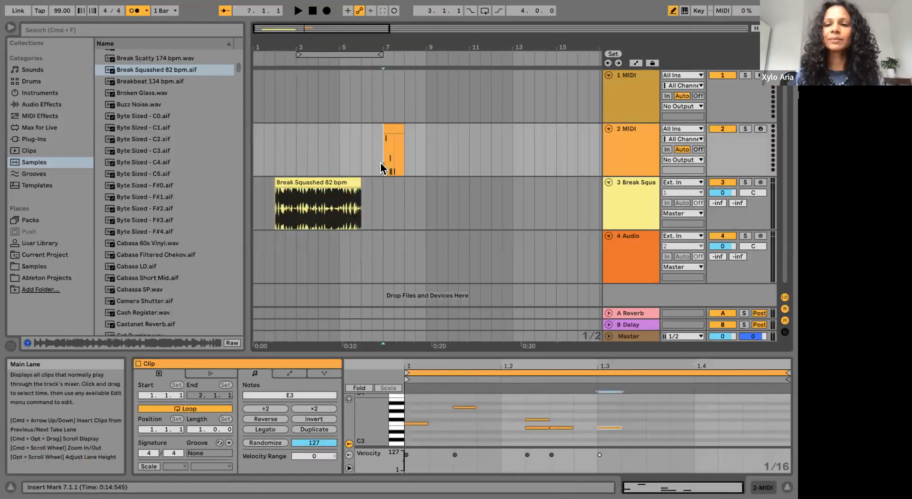
key(space)
key(space)
click(541, 426)
key(space)
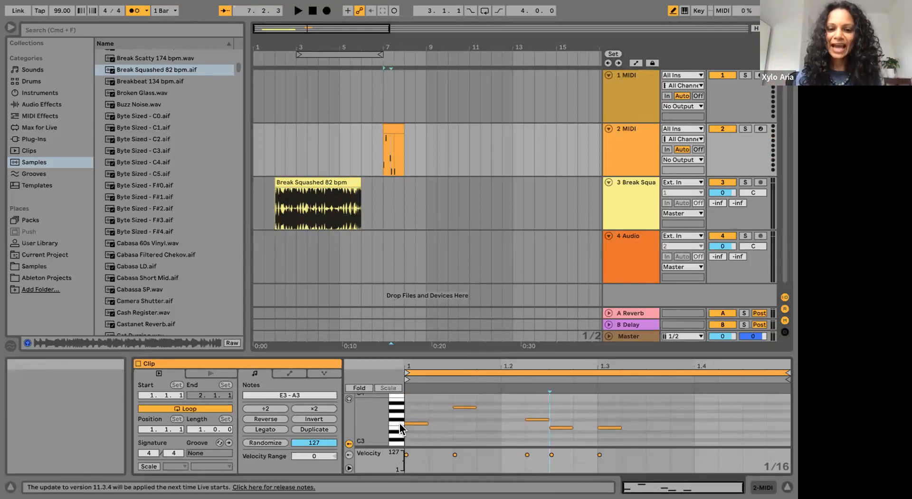
Redraw the clip's opening F3 note with a length of two sixteenths.
click(427, 422)
click(427, 422)
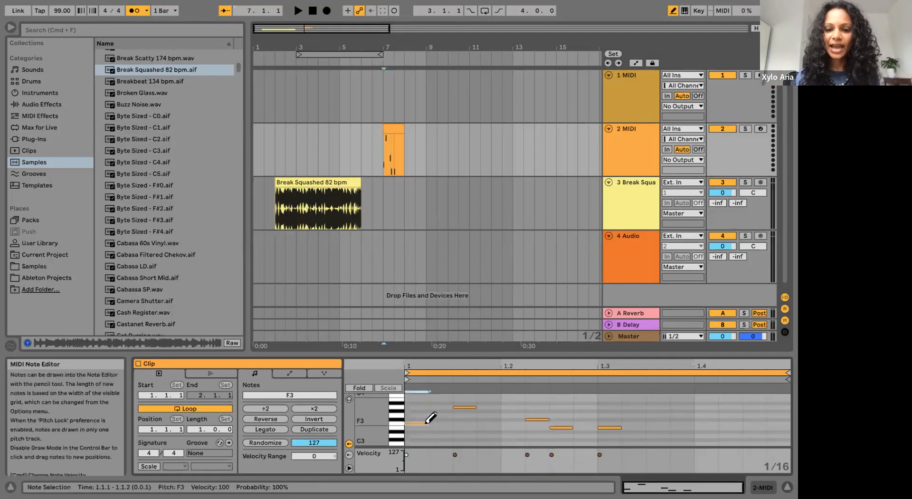
drag(426, 423, 453, 422)
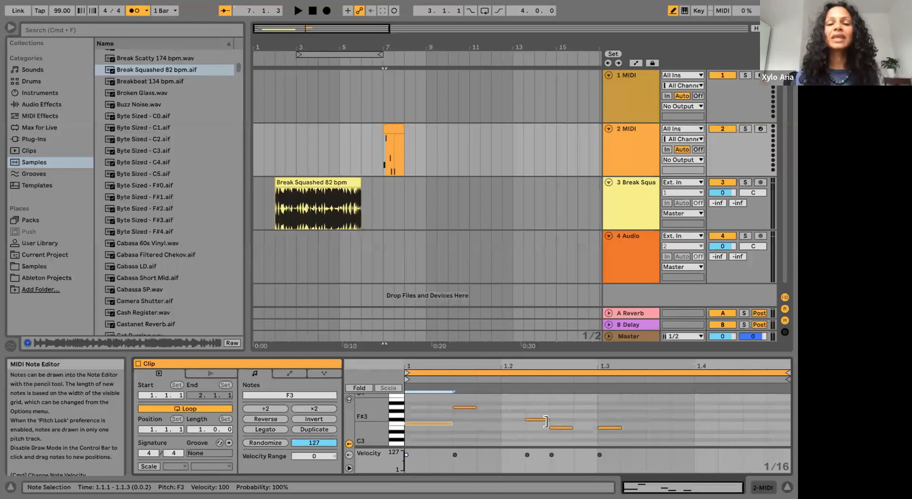
Load the mallet sound Ambient Element.adv onto track 2 MIDI and play the clip from bar 7.
double_click(639, 162)
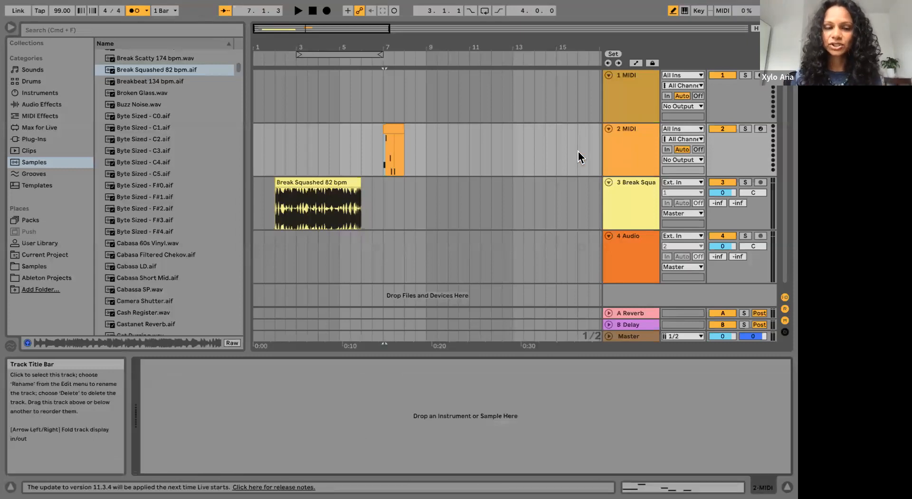
click(17, 72)
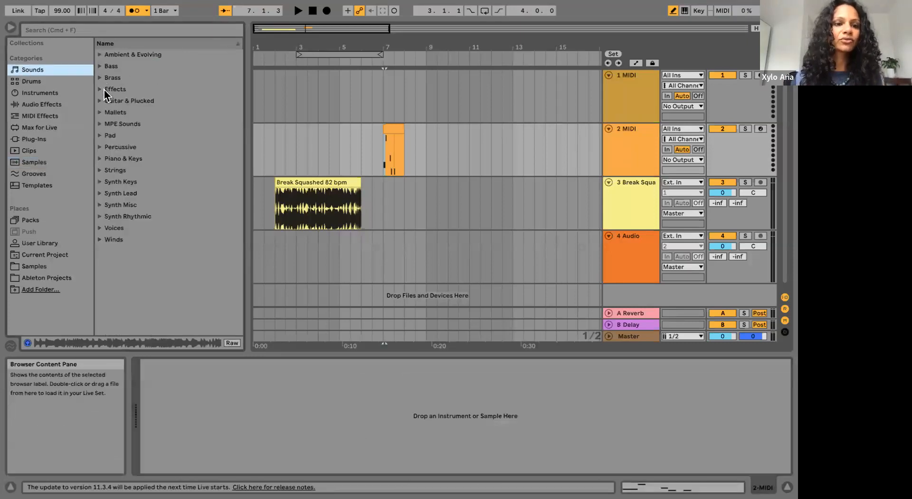
click(99, 113)
drag(190, 146, 386, 152)
key(space)
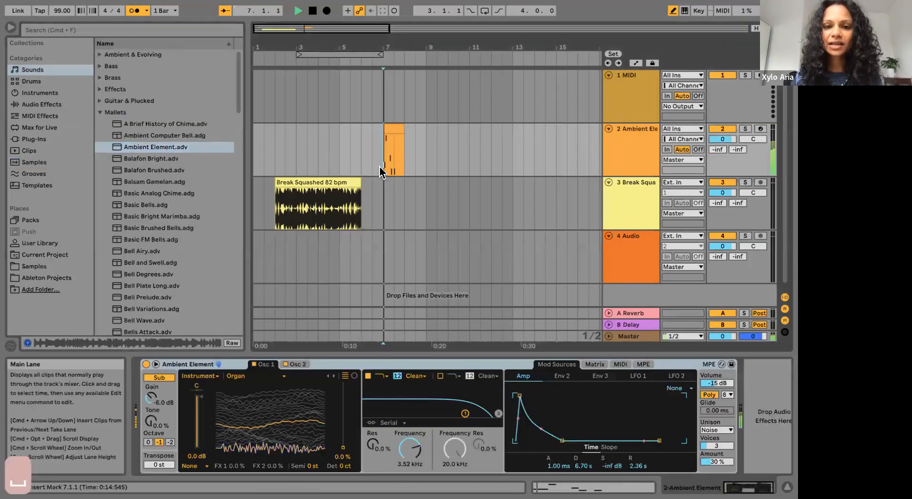
key(space)
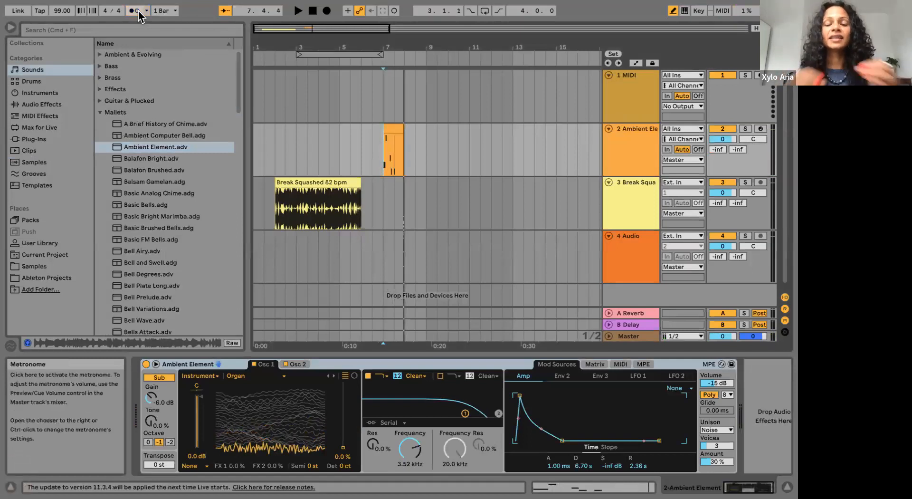
Shorten the opening F3 note of track 2's MIDI clip to one sixteenth and select the B Delay return track.
double_click(392, 128)
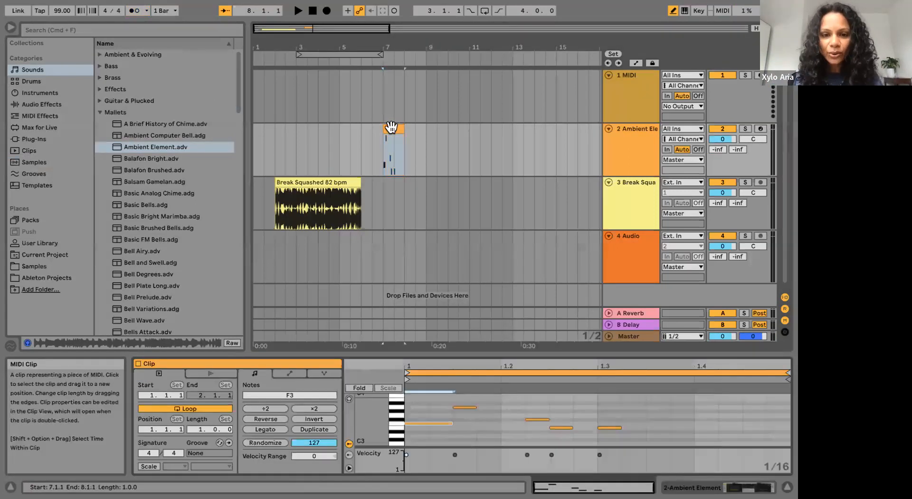
click(451, 423)
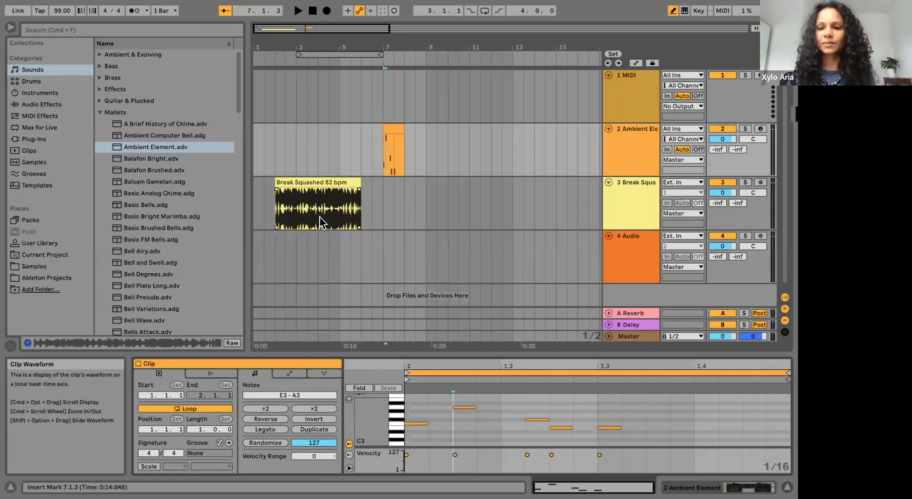
scroll(324, 218, down, 1)
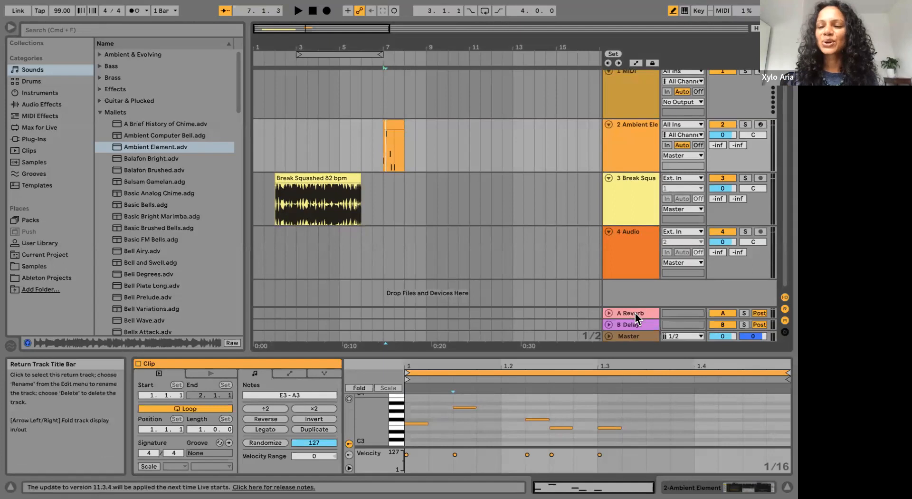
click(635, 325)
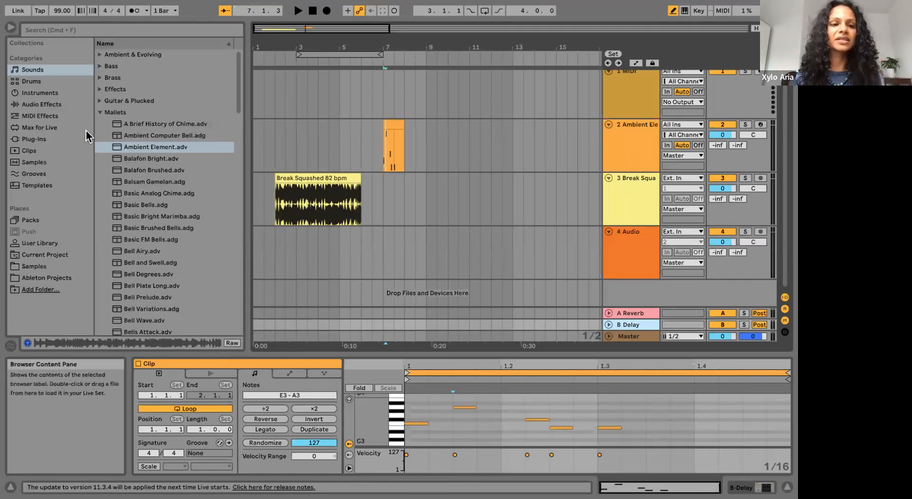
Examine the Mallets presets under Sounds and the contents of the Drums and Instruments categories.
click(100, 112)
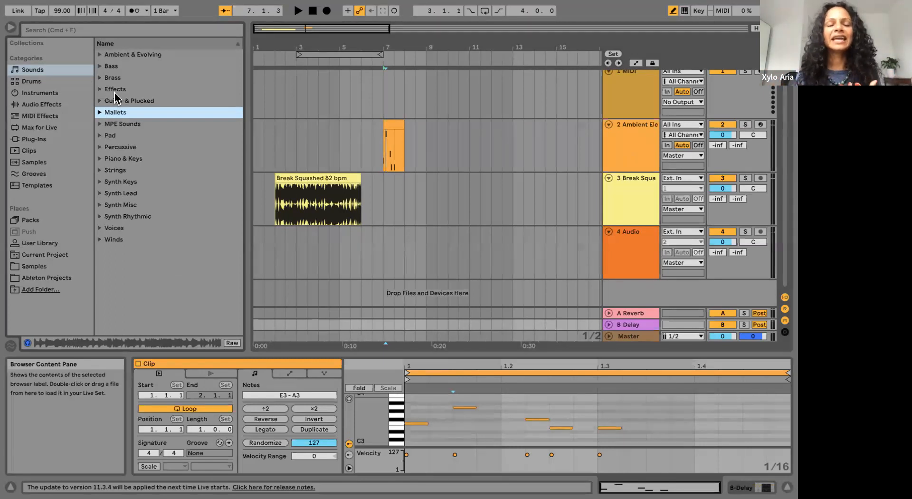
click(100, 112)
drag(123, 149, 158, 127)
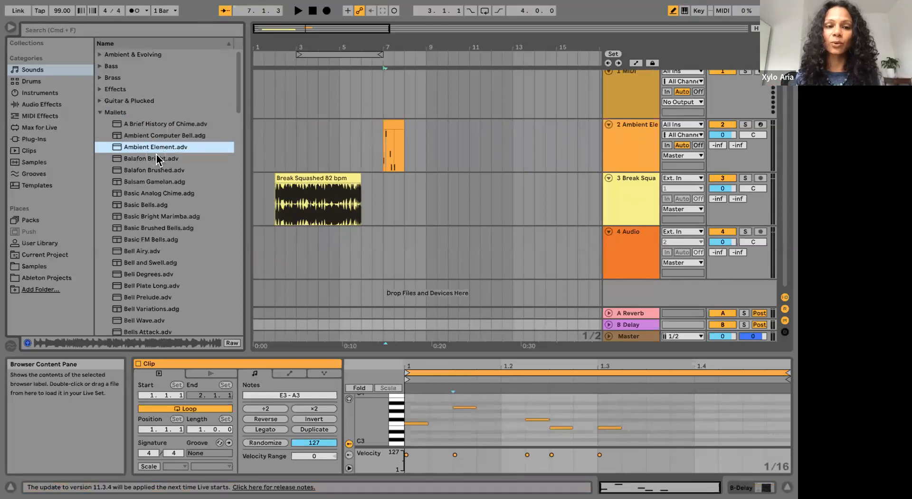
click(100, 113)
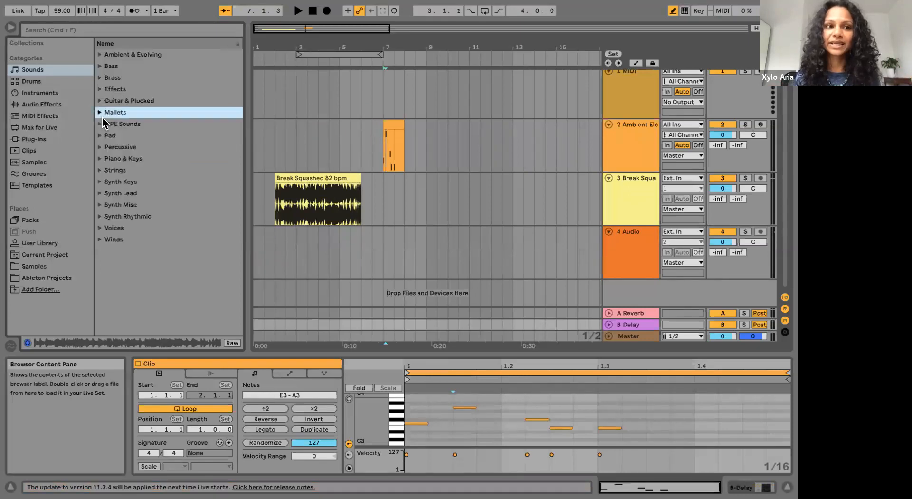
click(28, 69)
click(31, 81)
click(40, 97)
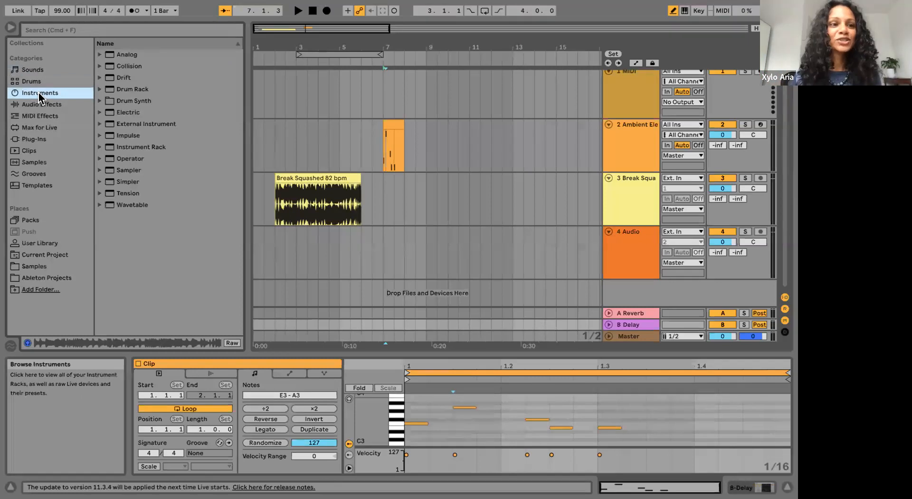
click(32, 71)
click(33, 81)
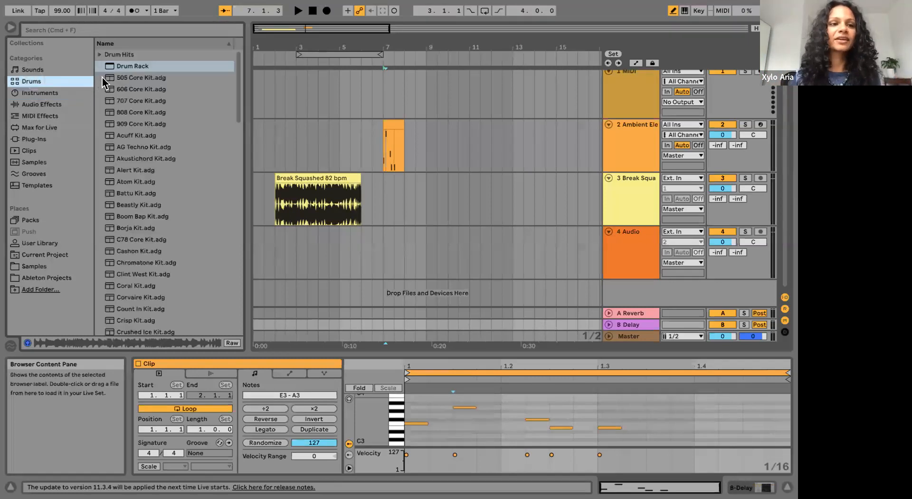
click(47, 93)
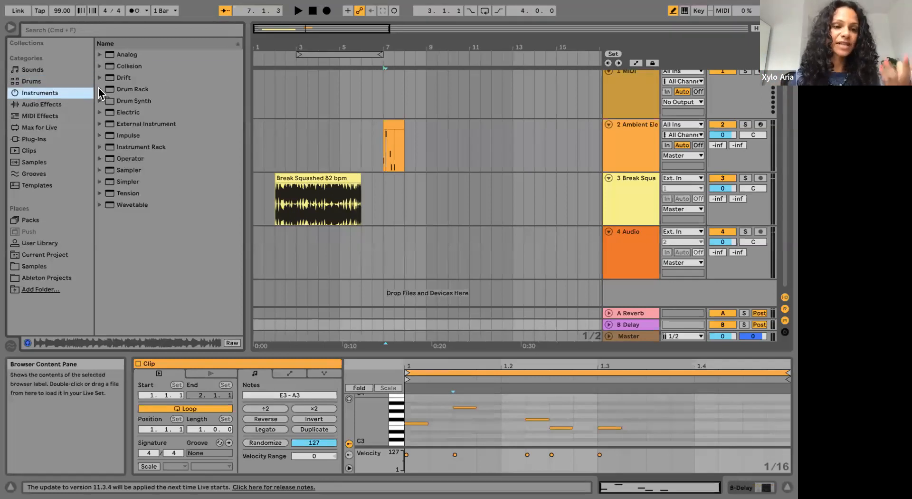
Try to place the Drift brass preset Woozy Brass.adg on the track 4 Audio.
click(100, 89)
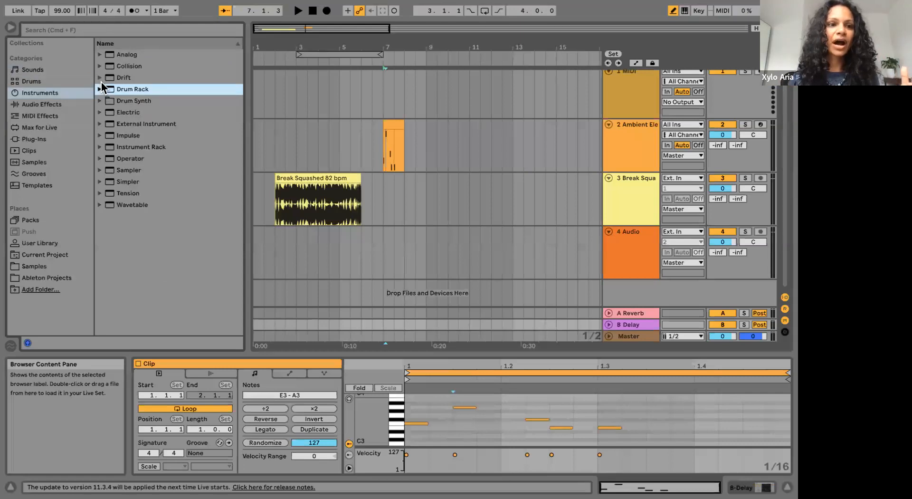
click(100, 78)
click(107, 99)
drag(127, 124, 293, 247)
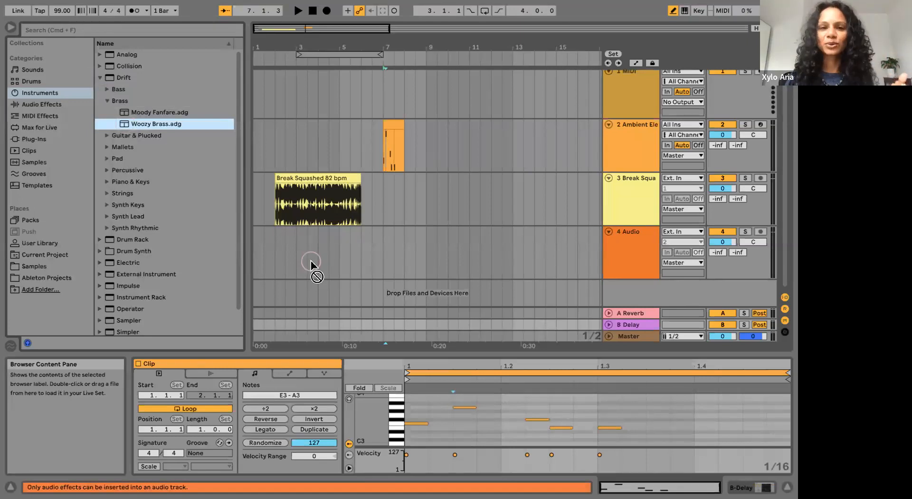
drag(311, 263, 310, 264)
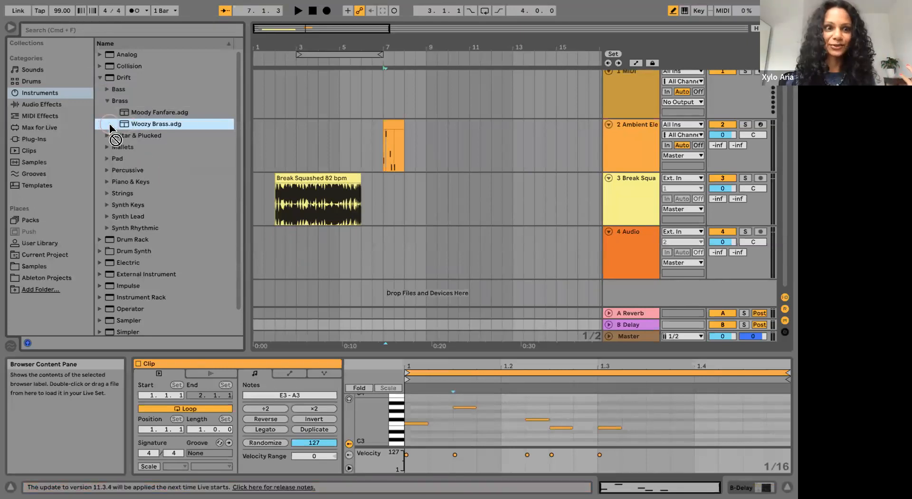
click(98, 78)
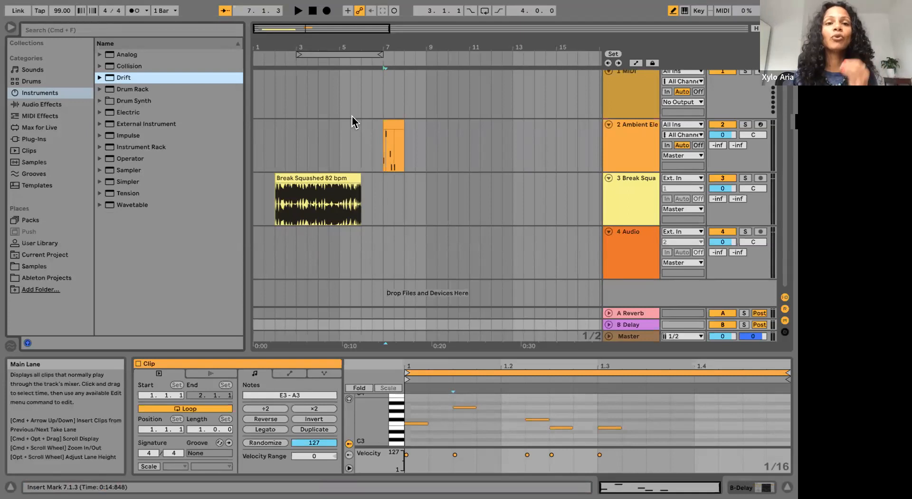
Browse the Audio Effects, MIDI Effects and Samples categories.
click(44, 105)
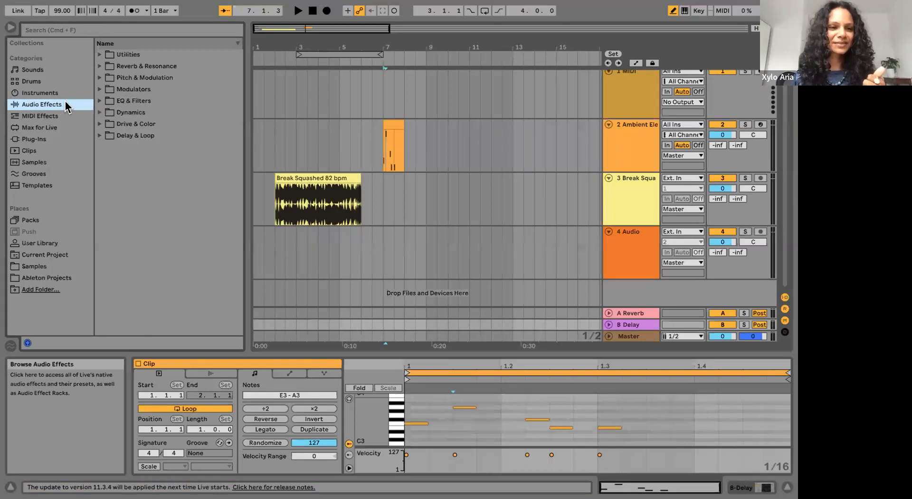
click(45, 119)
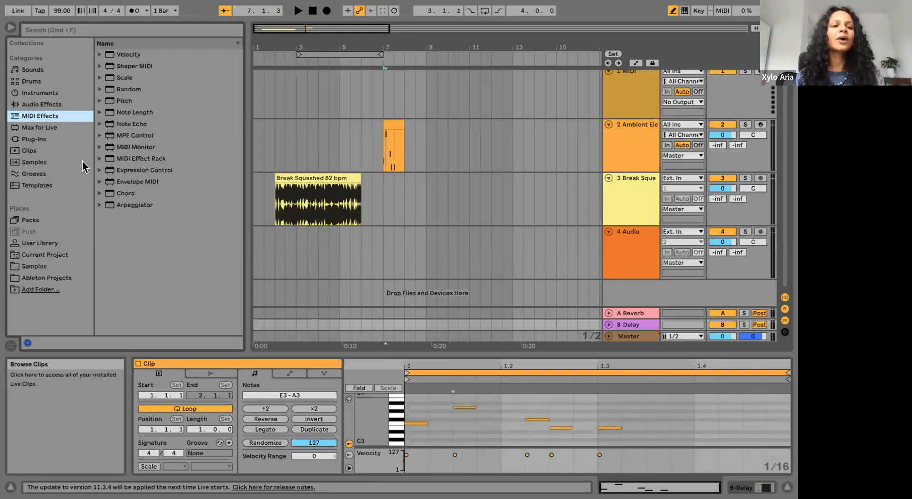
click(48, 164)
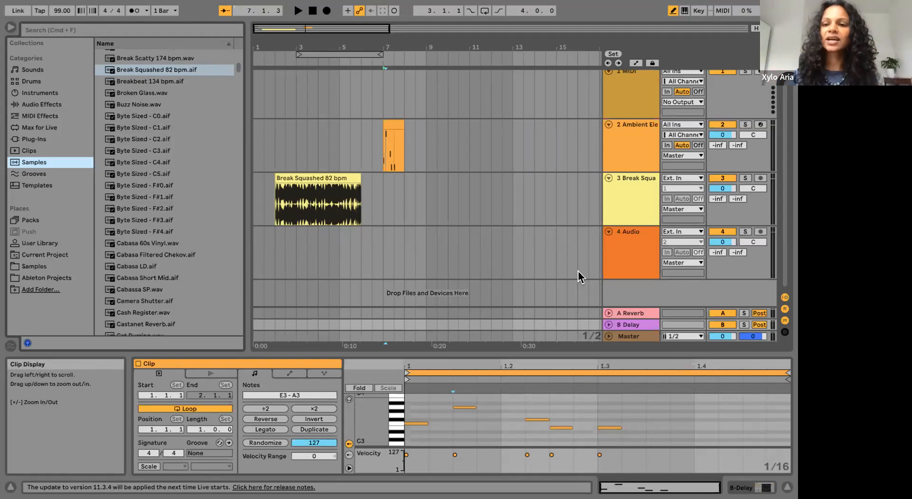
Compare the device chains of the two MIDI tracks with those of the two audio tracks.
click(646, 200)
click(644, 256)
click(642, 207)
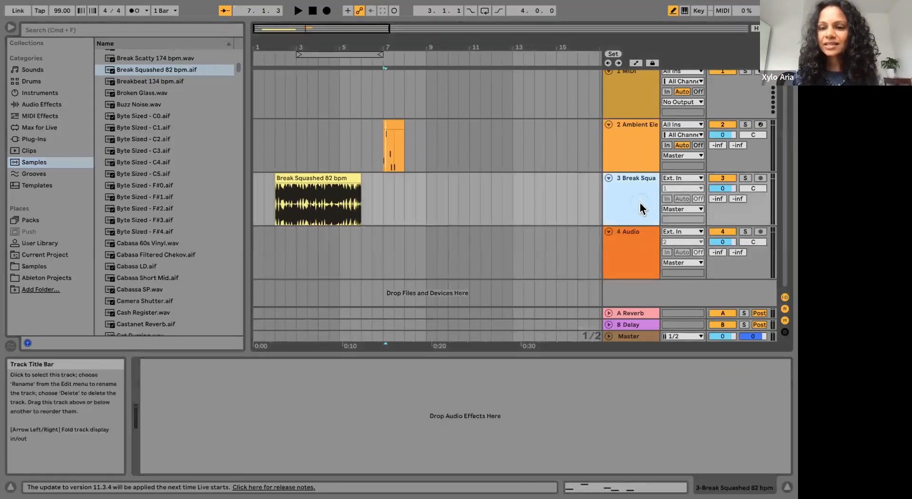
click(636, 99)
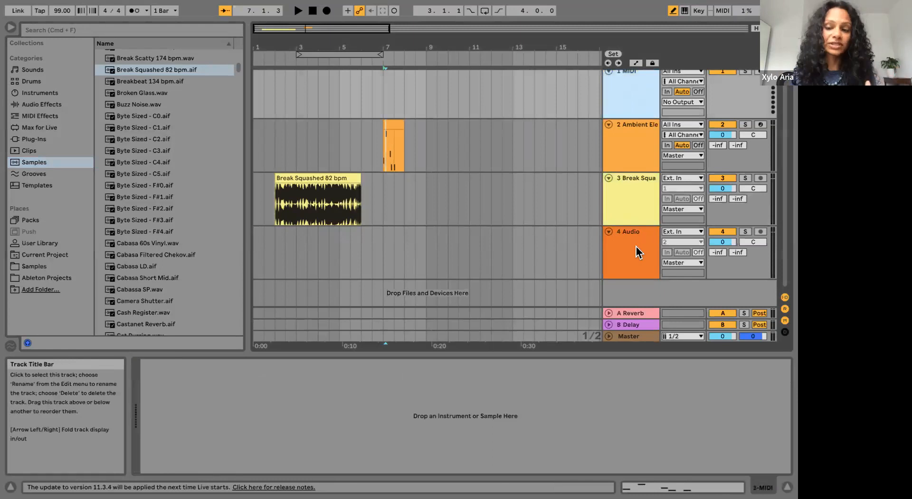
click(622, 85)
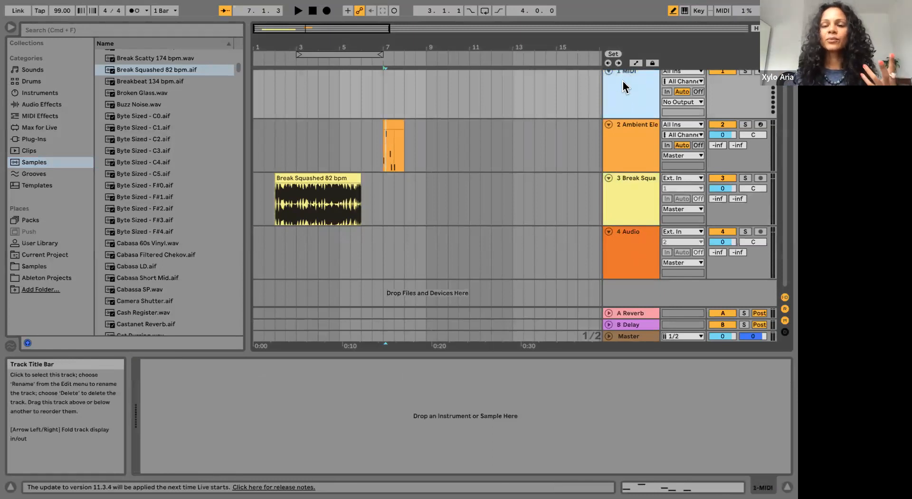
click(615, 211)
click(620, 255)
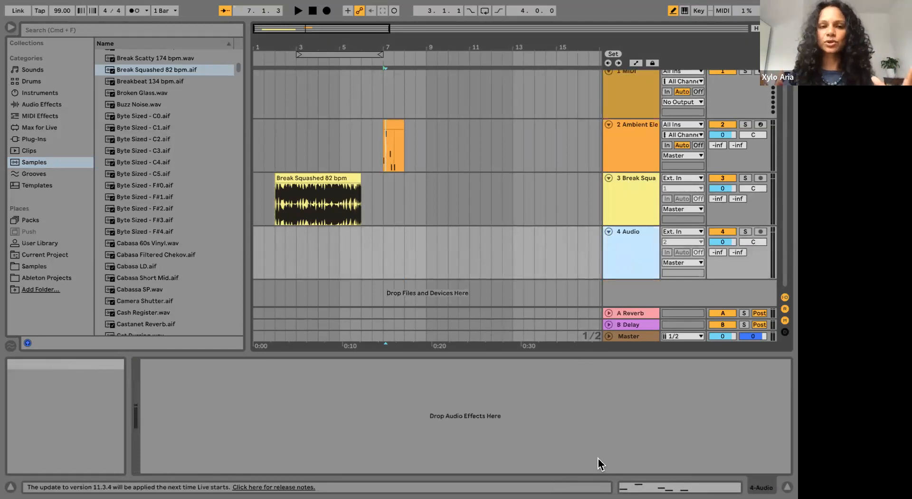
click(642, 147)
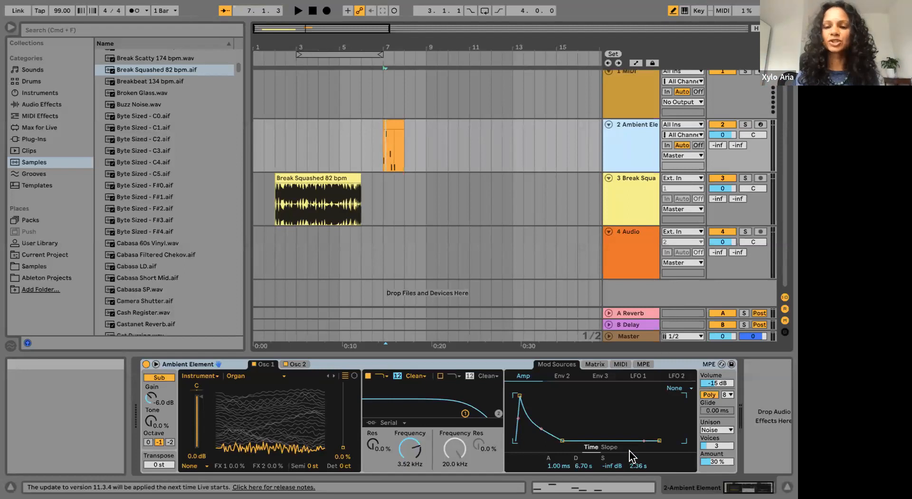
click(637, 197)
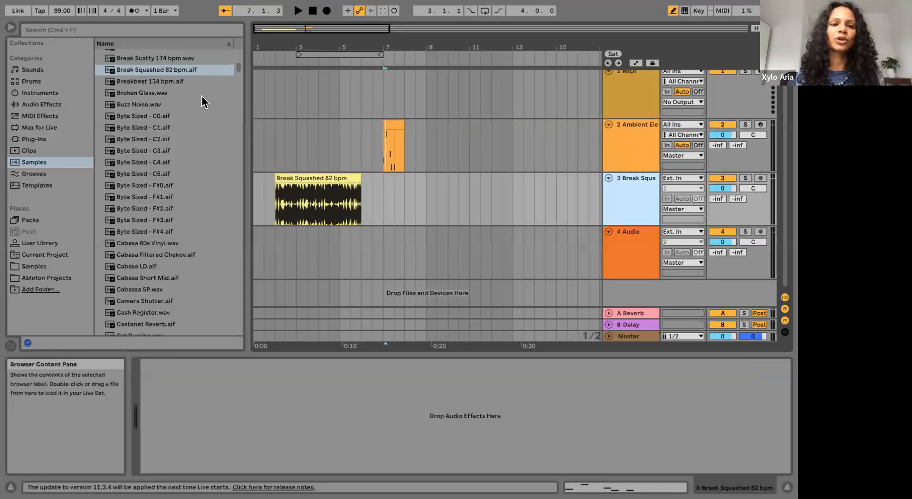
click(622, 155)
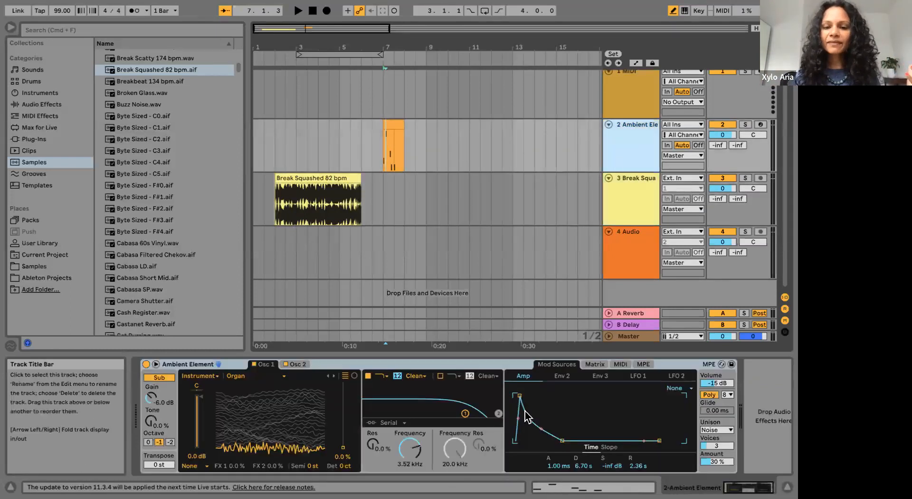
Search the Audio Effects category for "reverb".
click(37, 104)
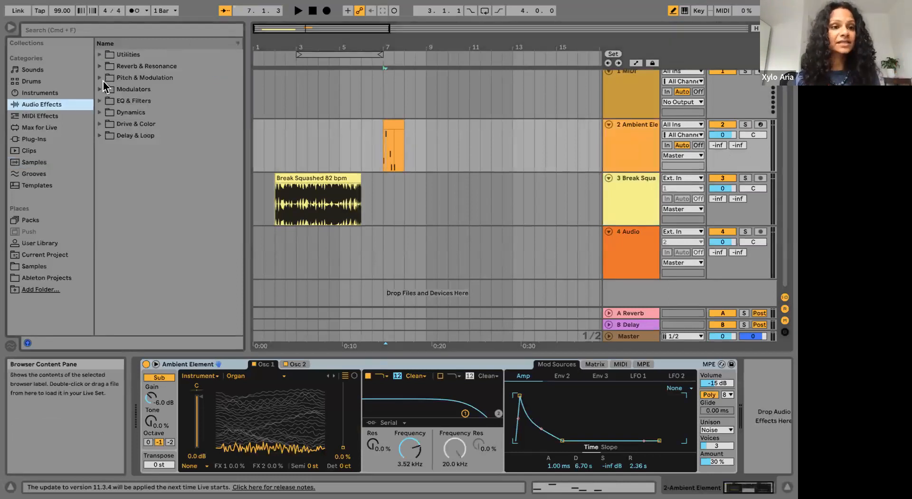
click(106, 31)
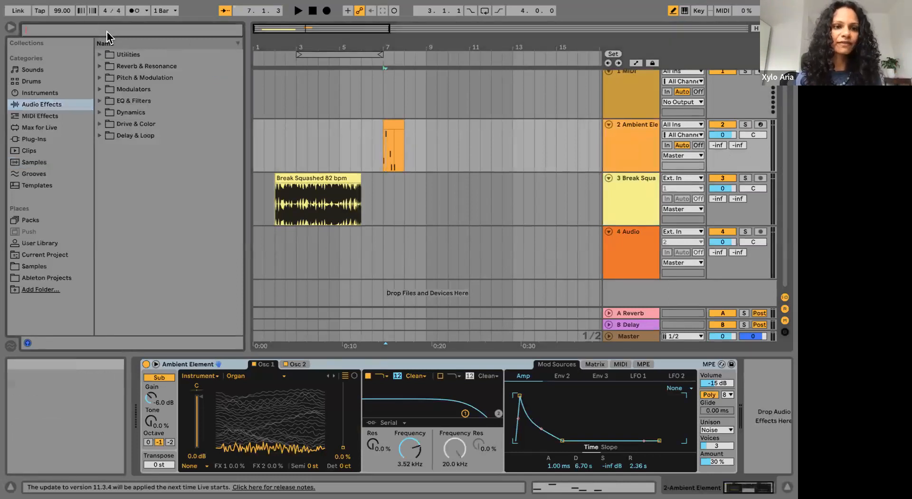
text(re)
key(BackSpace)
text(ver)
key(BackSpace)
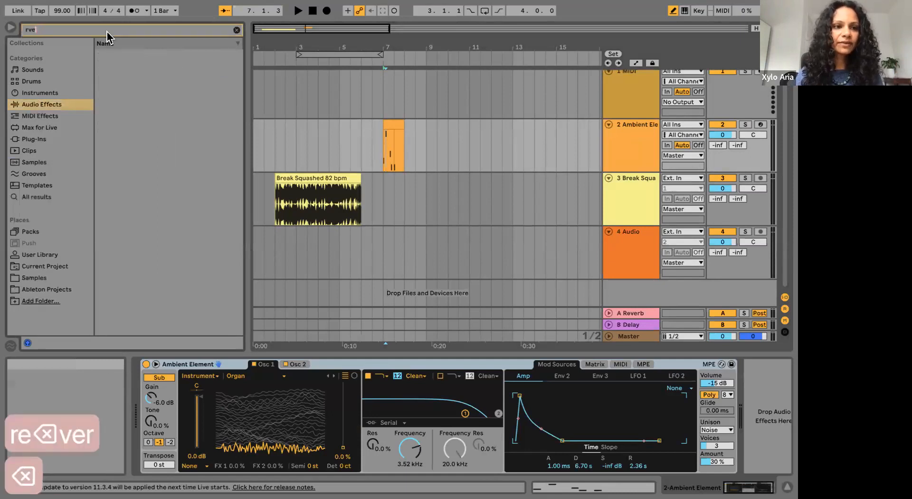
key(BackSpace)
key(BackSpace)
text(everb)
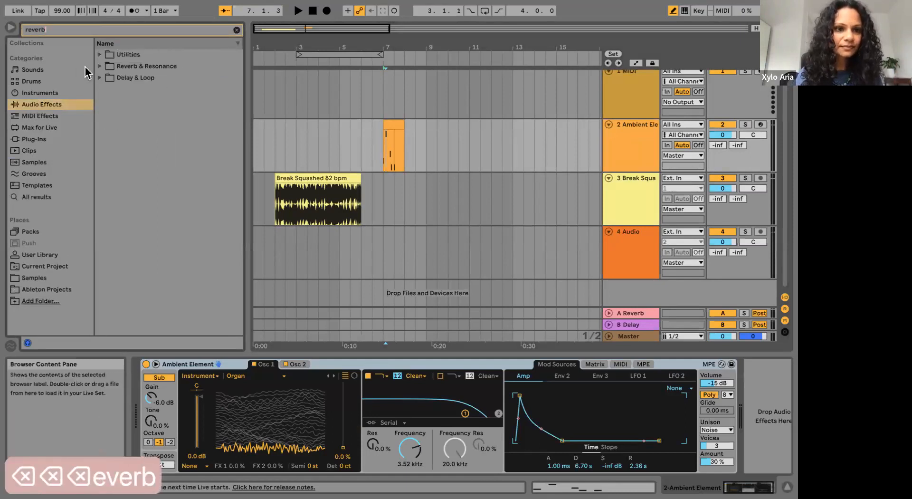
Load the Reverb hall preset Medium Hall.adv onto the Ambient Element track and onto the Break Squashed audio track.
click(99, 66)
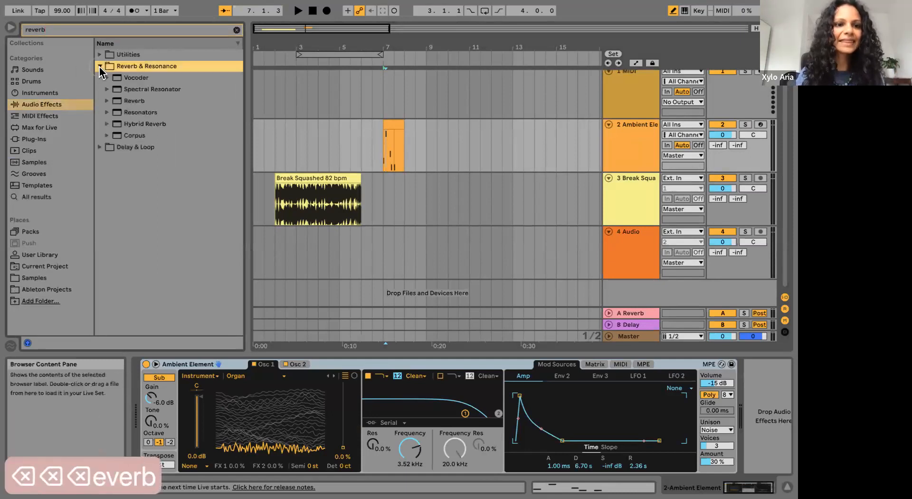
click(107, 101)
click(114, 135)
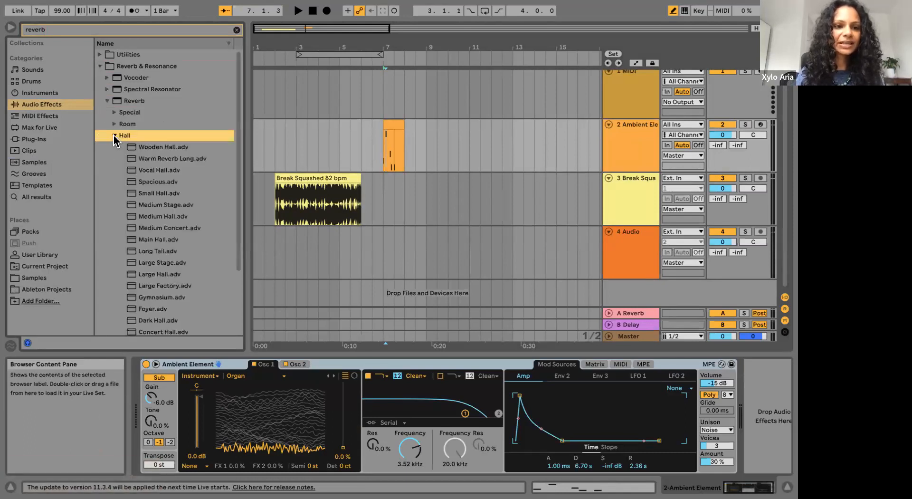
drag(172, 216, 377, 140)
drag(167, 216, 297, 194)
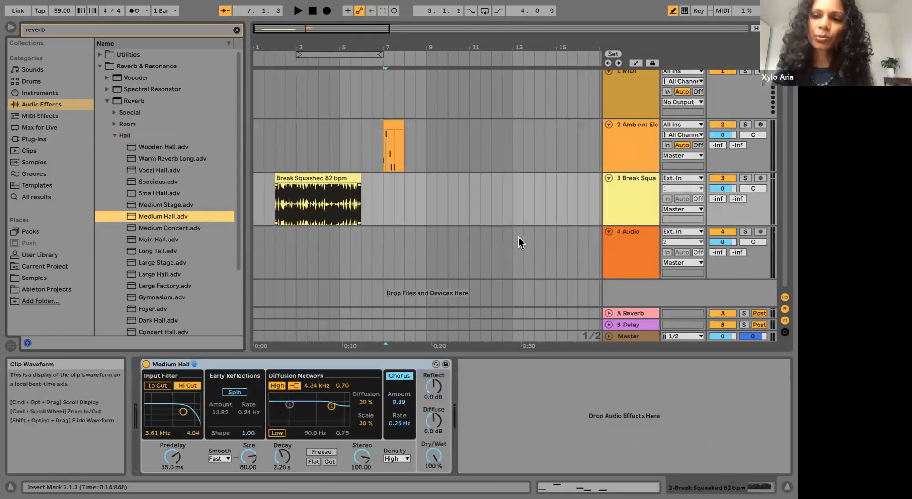
Select the Medium Hall reverb in the Ambient Element track's device chain to examine its settings.
click(625, 130)
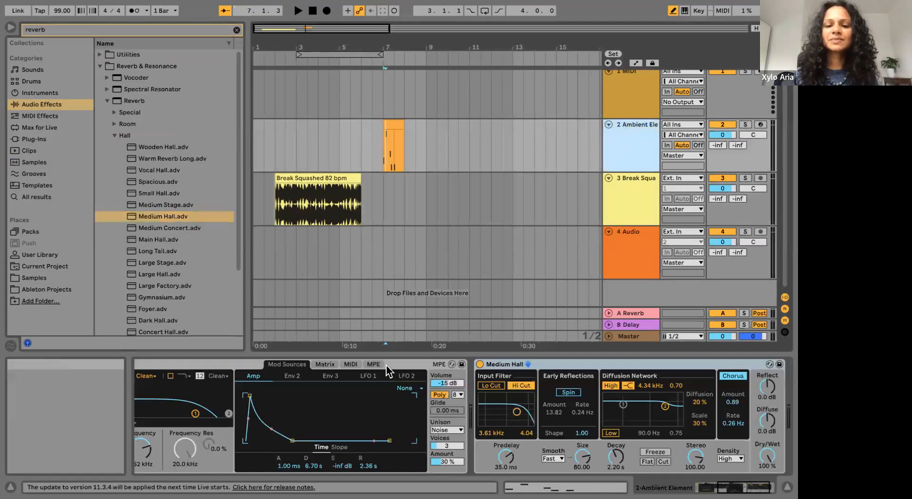
scroll(372, 438, right, 3)
click(565, 431)
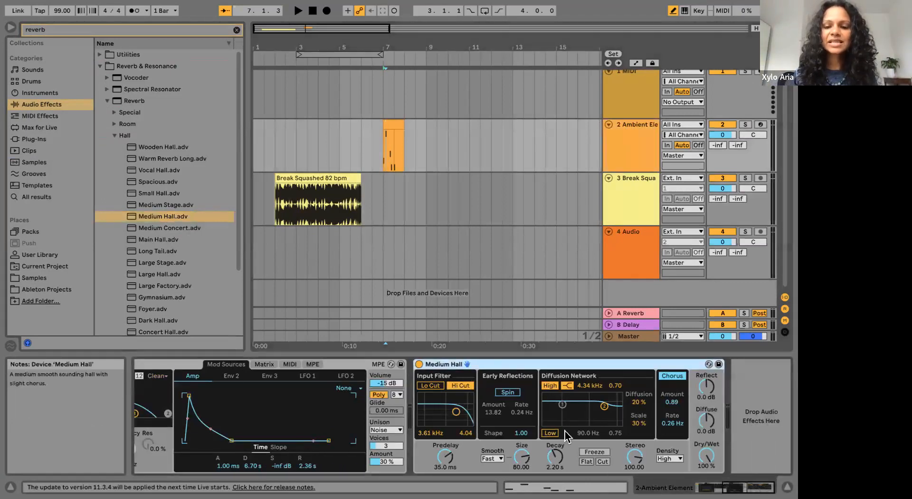
Search the Audio Effects for "delay" and add the Vintage Delay preset Sloppy Delay.adv after Medium Hall on the Ambient Element track.
double_click(38, 31)
text(delay)
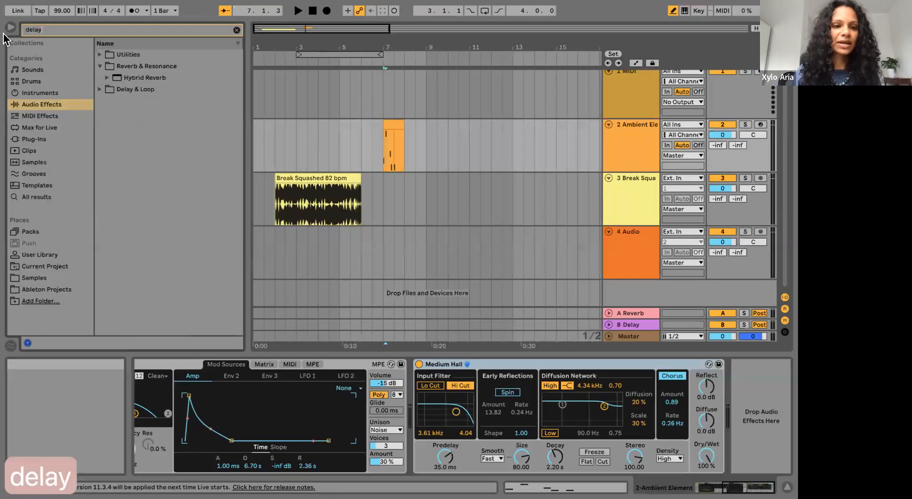
click(100, 89)
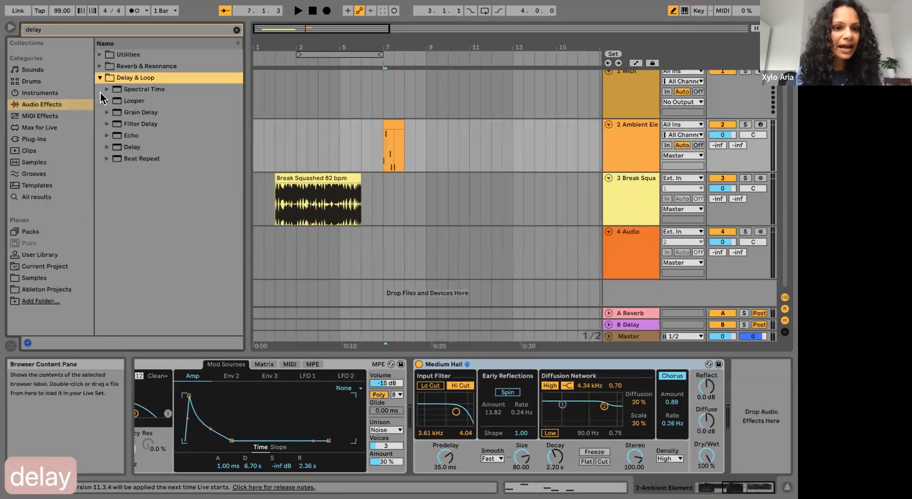
click(107, 146)
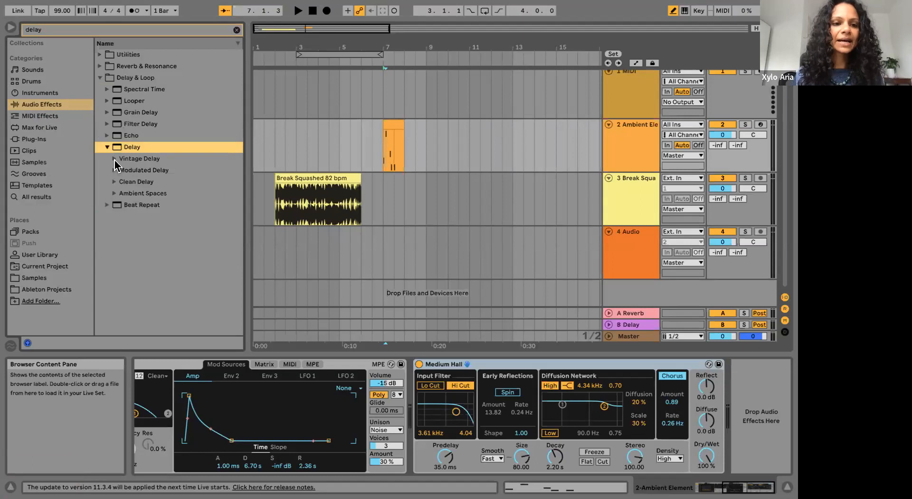
click(114, 159)
drag(134, 172, 760, 415)
Examine the Ambient Element track's device chain from the instrument through Medium Hall to Sloppy Delay.
scroll(654, 416, left, 5)
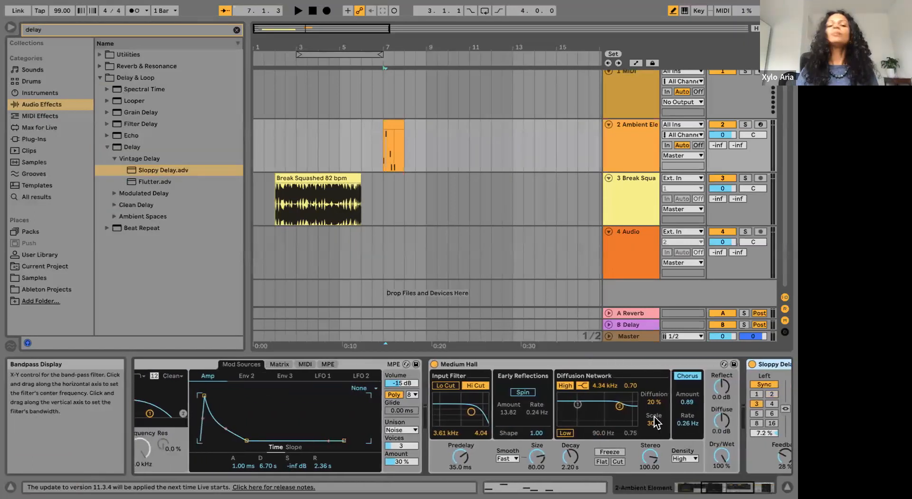
scroll(409, 431, left, 5)
scroll(409, 431, left, 6)
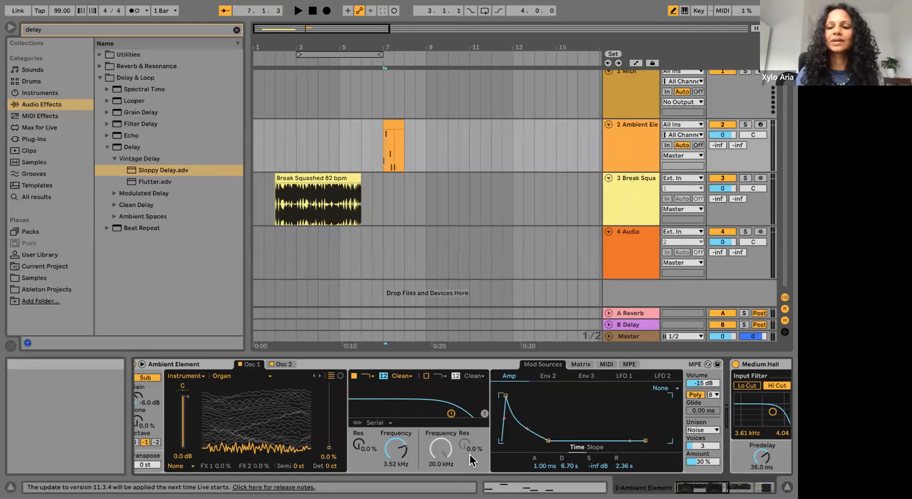
scroll(469, 454, right, 10)
scroll(470, 458, right, 1)
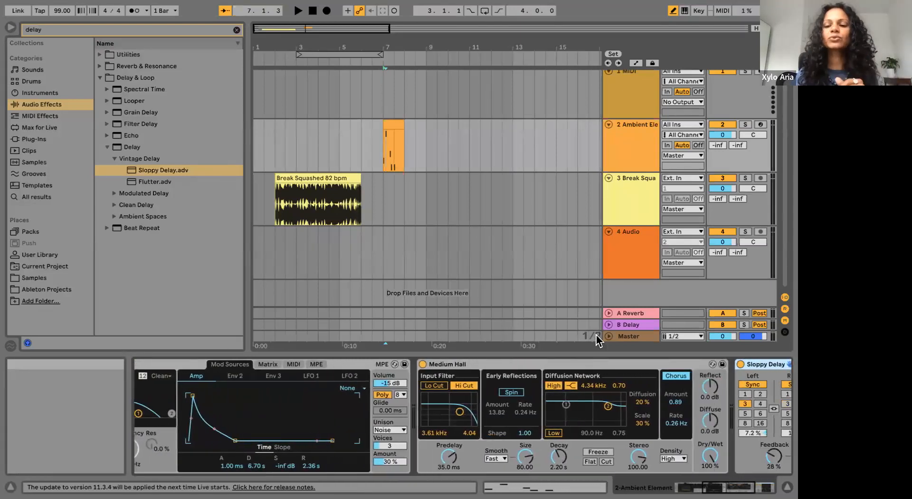
scroll(529, 468, right, 5)
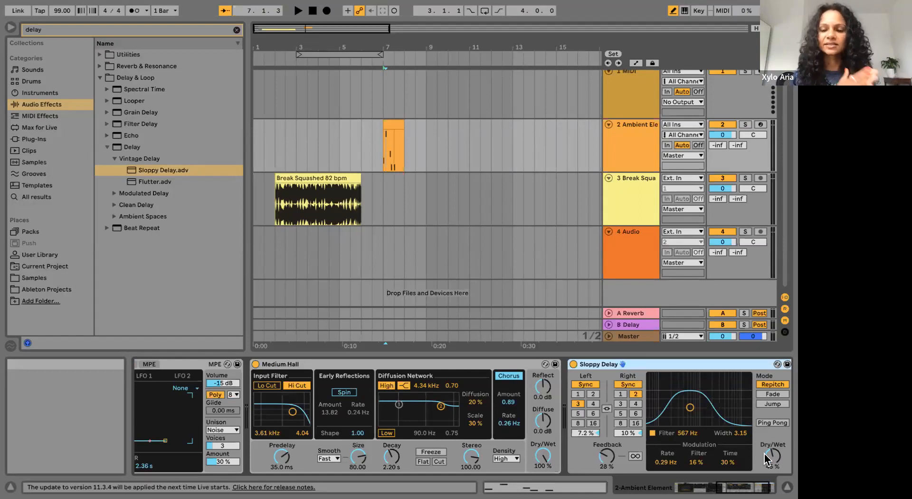
scroll(745, 427, right, 3)
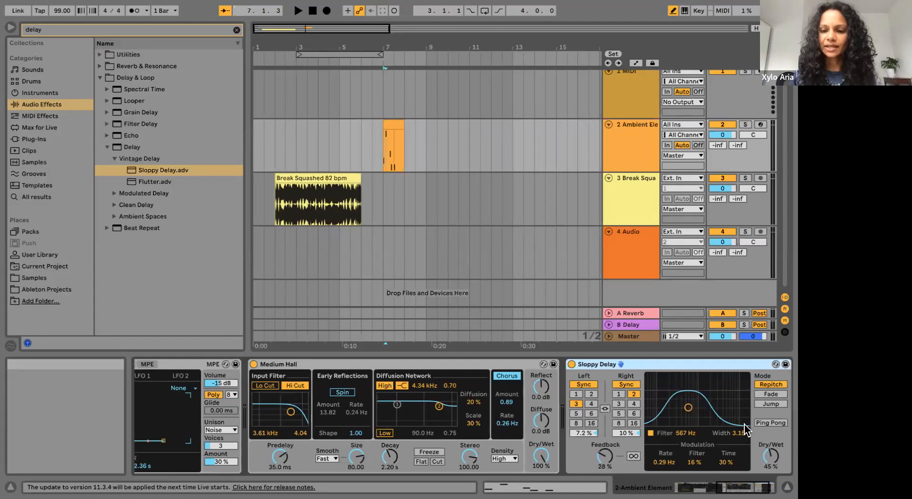
Play the Ambient Element MIDI clip to hear it with the reverb and delay, and review its effects.
click(388, 158)
key(space)
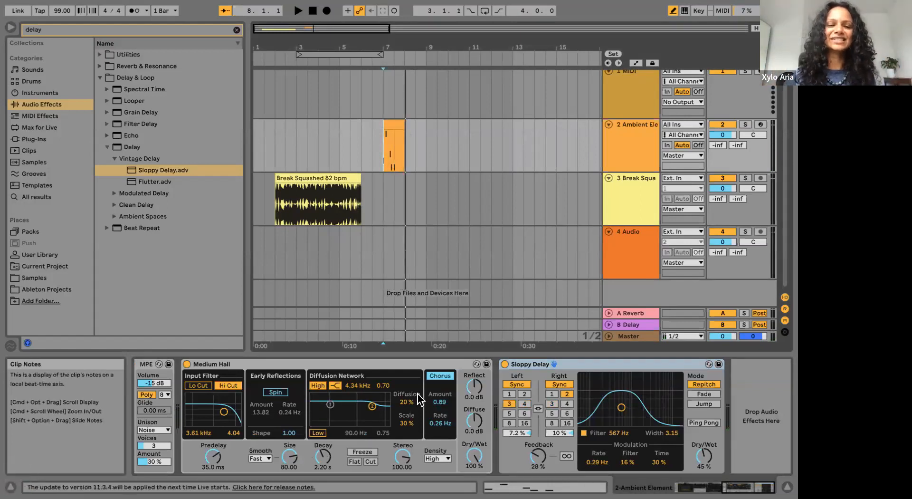
scroll(413, 397, left, 5)
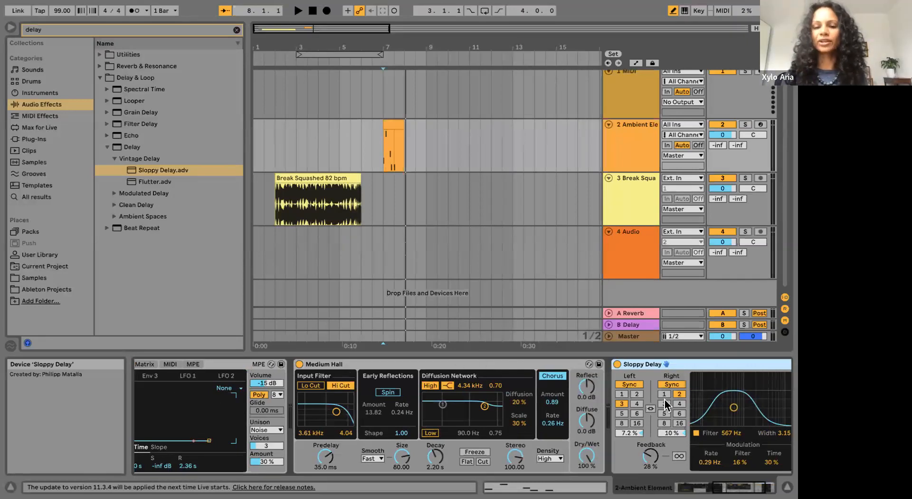
Show the Break Squashed track's effects and play the start of its audio clip through the Medium Hall reverb.
click(614, 204)
click(299, 179)
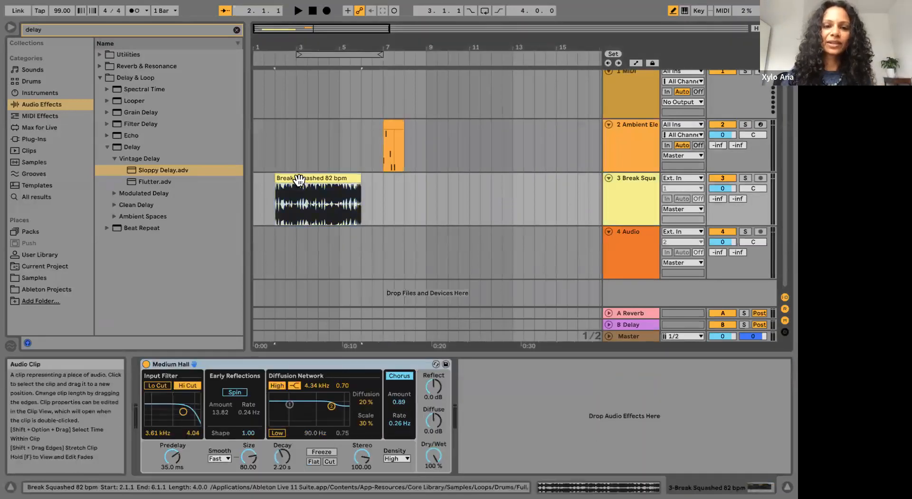
click(298, 209)
key(space)
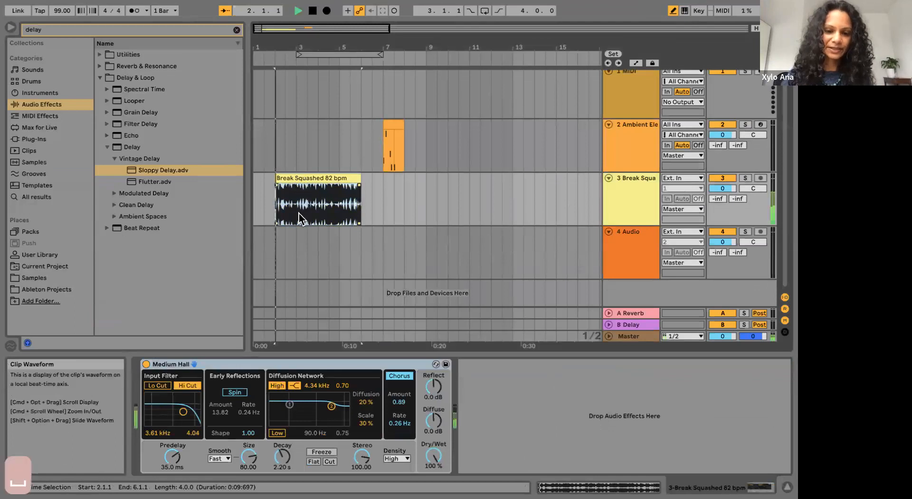
key(space)
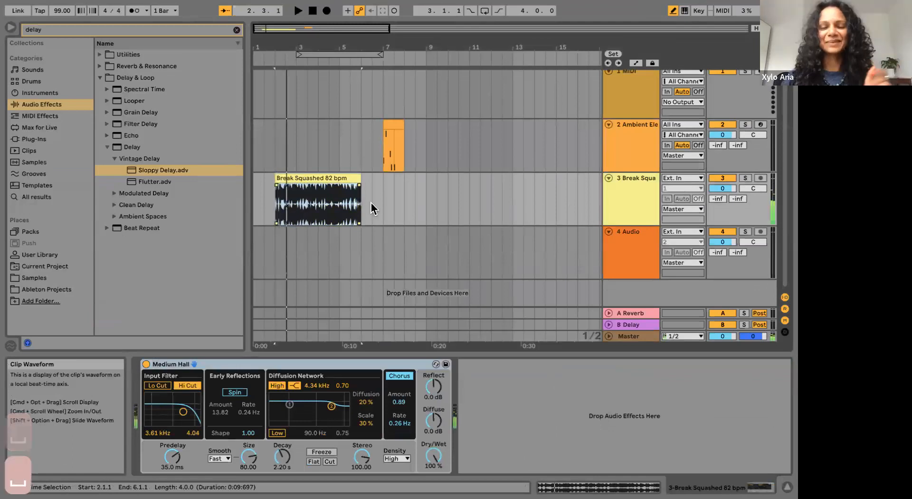
Open the Break Squashed 82 bpm clip's settings and transpose its pitch to -2 semitones with gain at 1.63 dB.
click(424, 199)
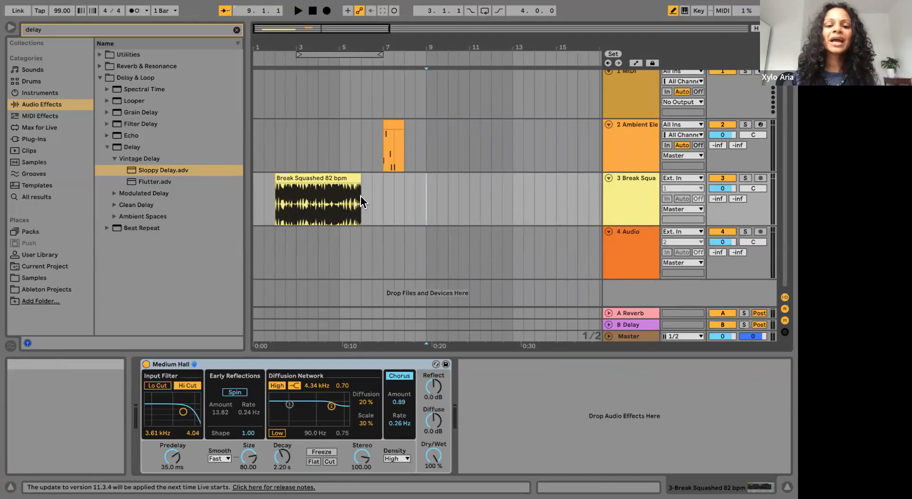
click(329, 178)
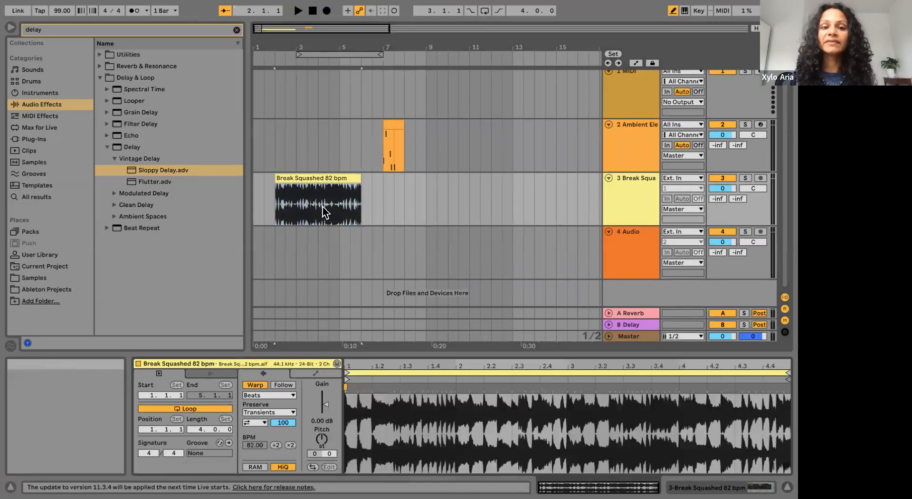
mouse_move(322, 423)
mouse_down()
mouse_move(325, 406)
mouse_move(322, 440)
mouse_up()
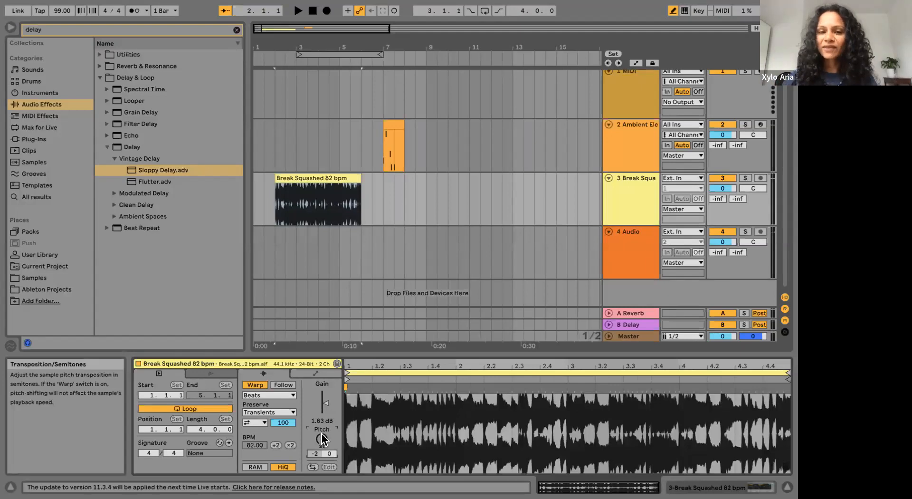
Review the device chains of the audio and MIDI tracks, and view the Session mixer before returning to the Arrangement.
click(628, 243)
click(625, 205)
click(626, 162)
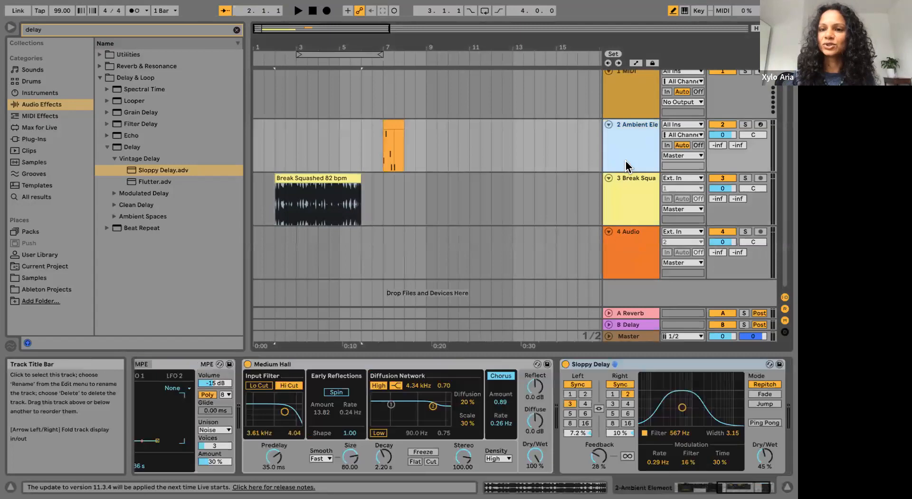
click(629, 89)
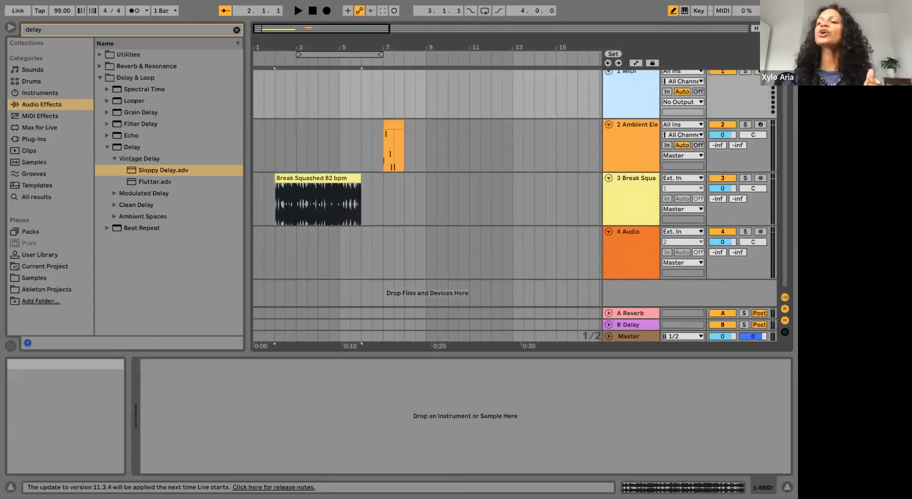
key(Tab)
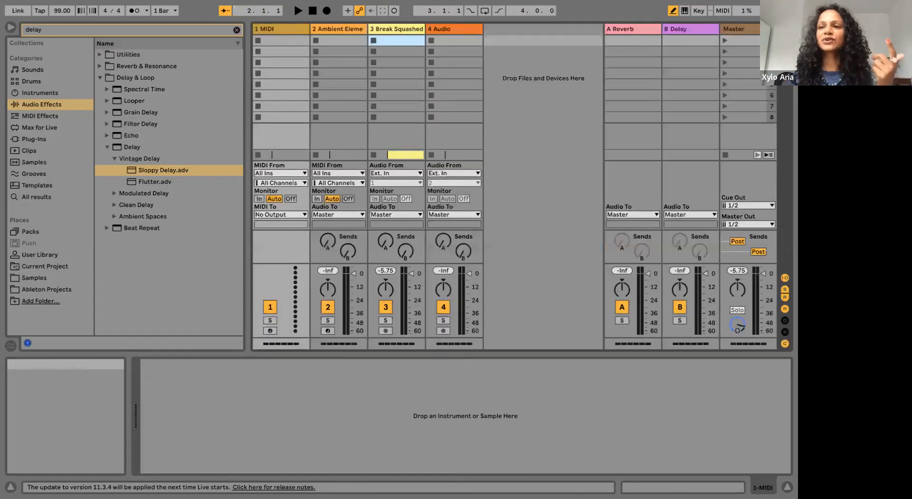
key(Tab)
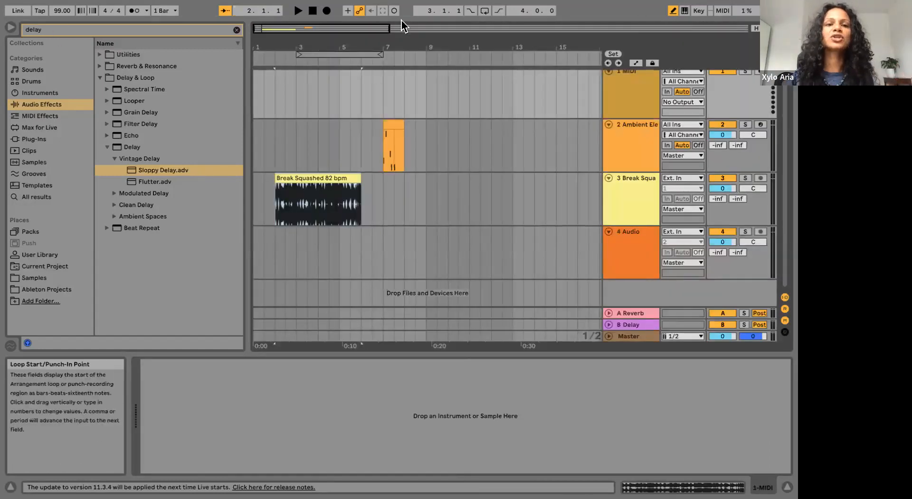
Clear the browser search and open the recent Live Set that contains the Miley Cyrus - Flowers audio.
click(237, 30)
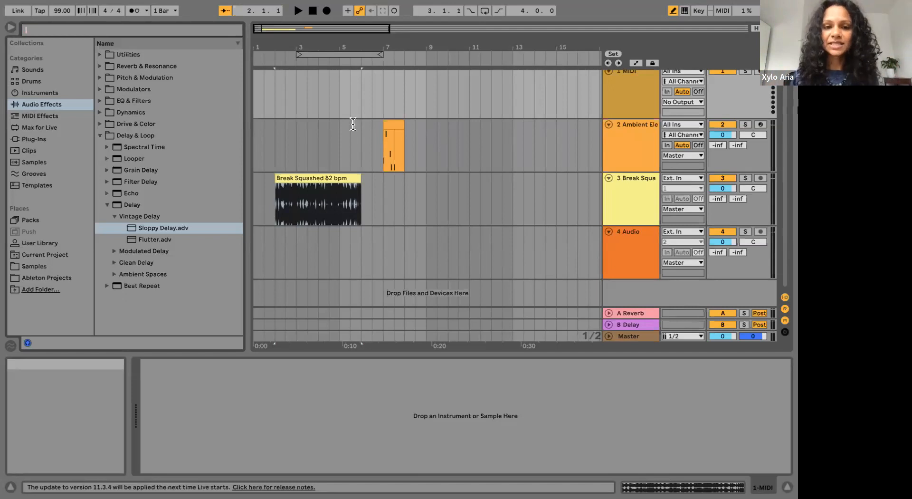
mouse_move(25, 4)
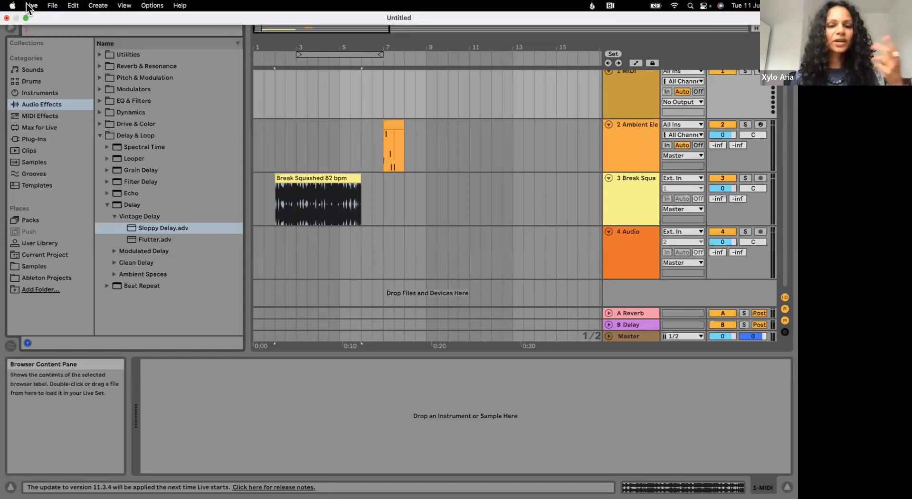
click(53, 5)
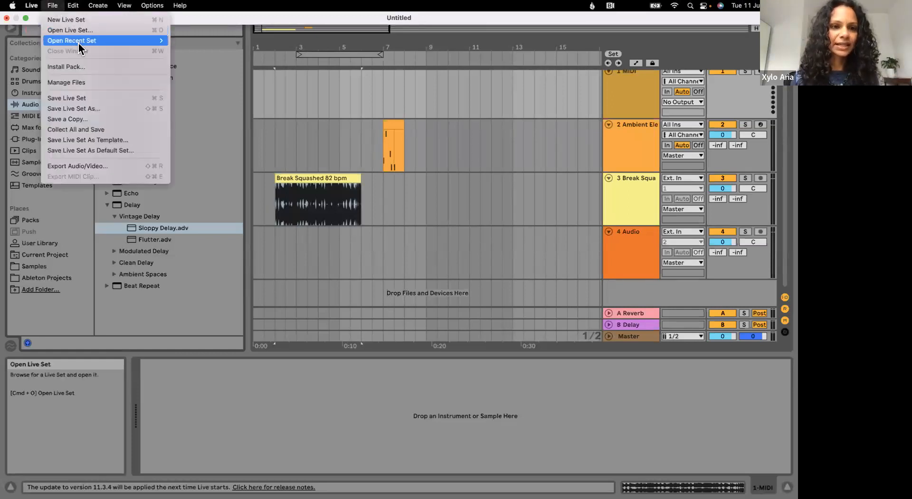
mouse_move(76, 40)
click(200, 38)
click(310, 267)
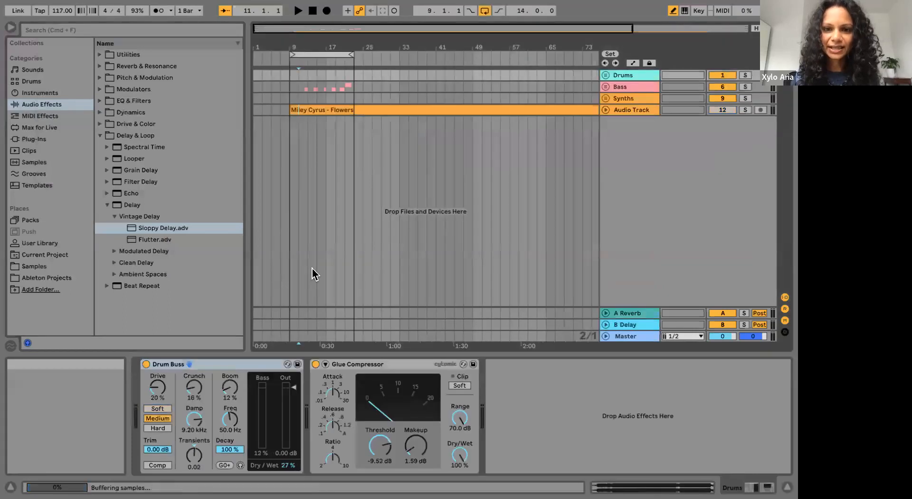
Solo the Audio Track holding the Miley Cyrus - Flowers clip and unfold it to show its waveform.
click(292, 128)
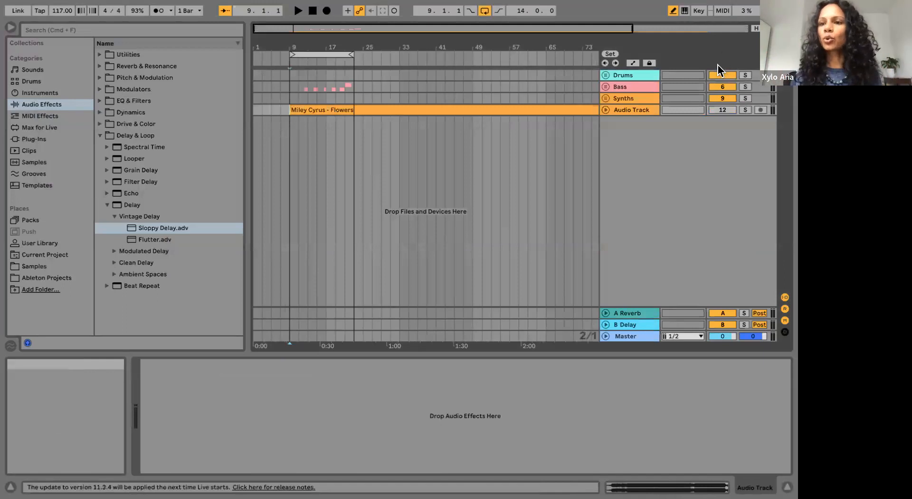
key(s)
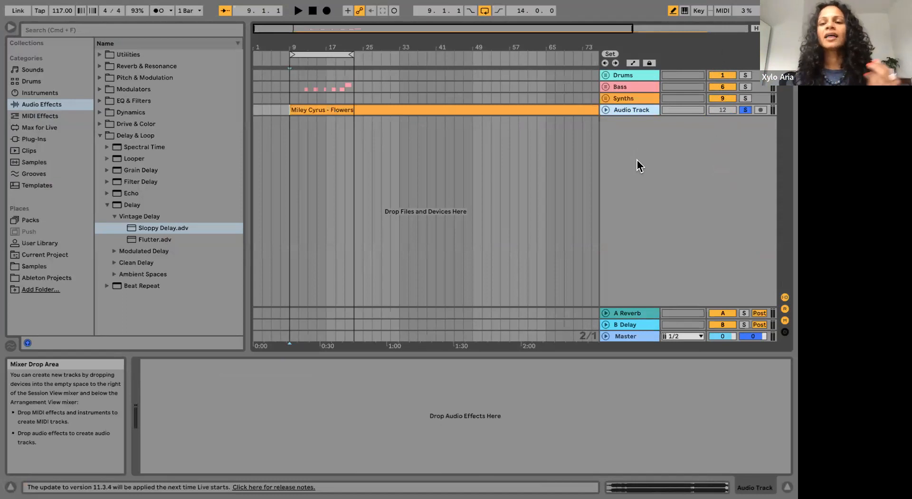
click(606, 110)
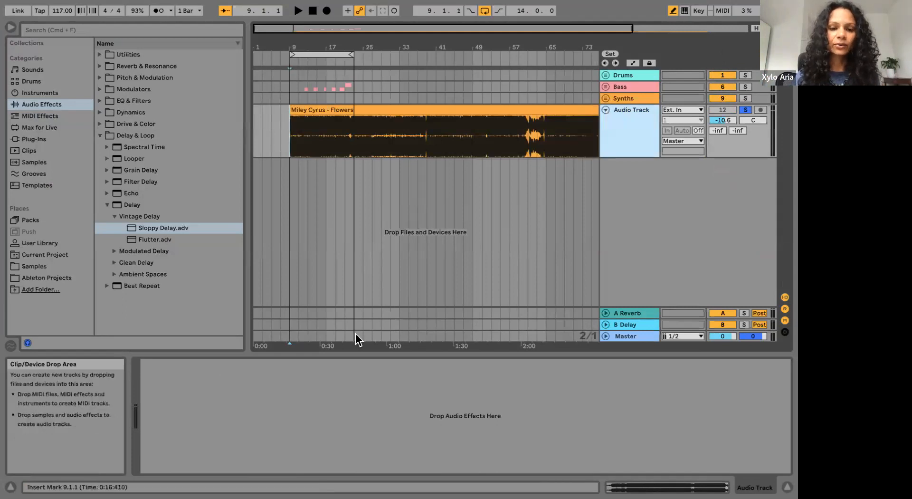
Play the Flowers clip from bar 9, stop playback, and turn off the Audio Track's solo.
click(291, 147)
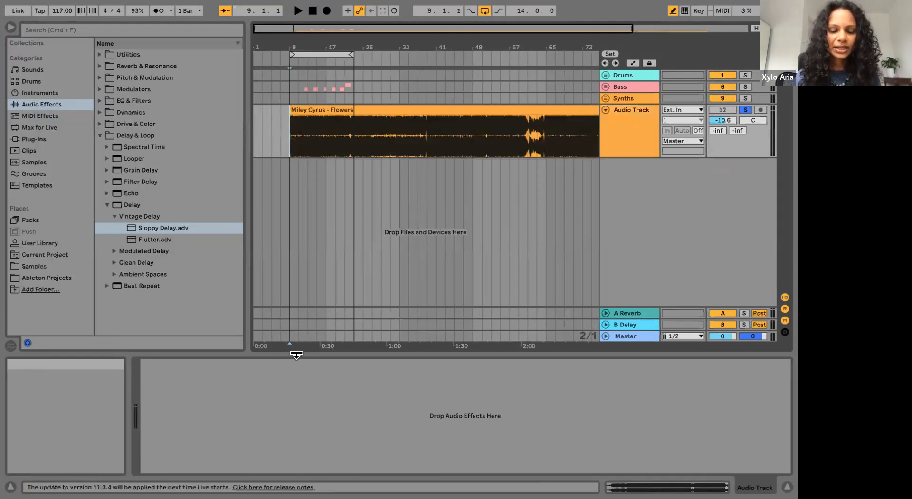
click(289, 183)
key(space)
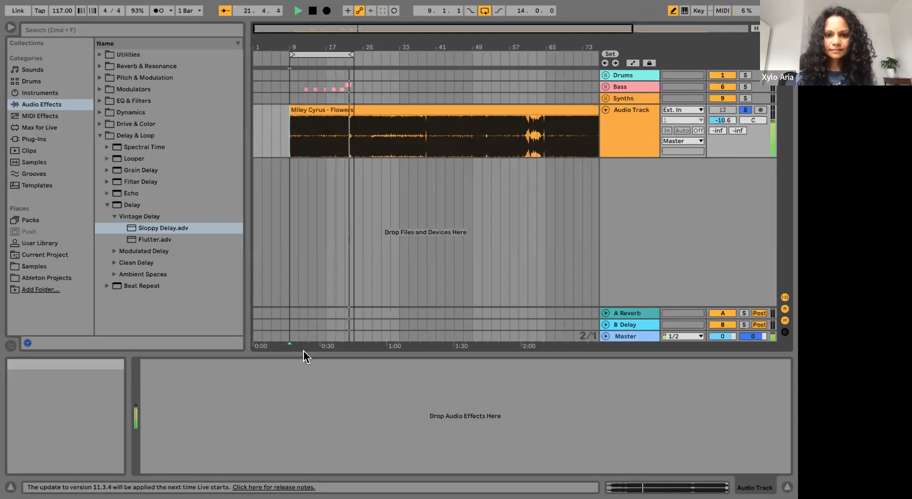
key(space)
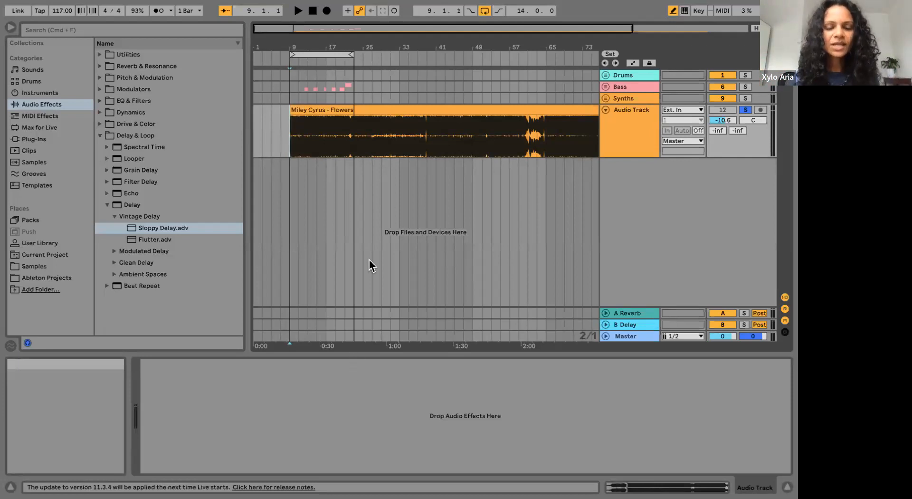
click(747, 110)
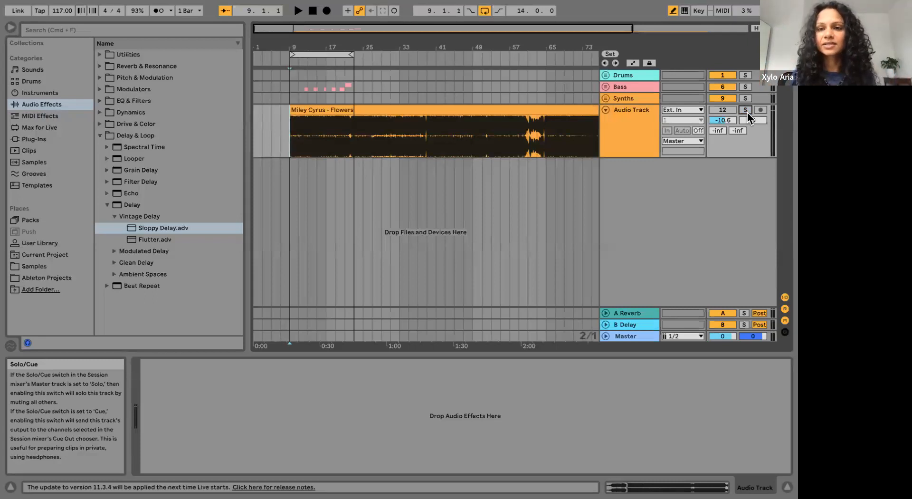
Add an empty Drum Rack from the Drums category as a new track below the Audio Track and unfold it.
click(100, 135)
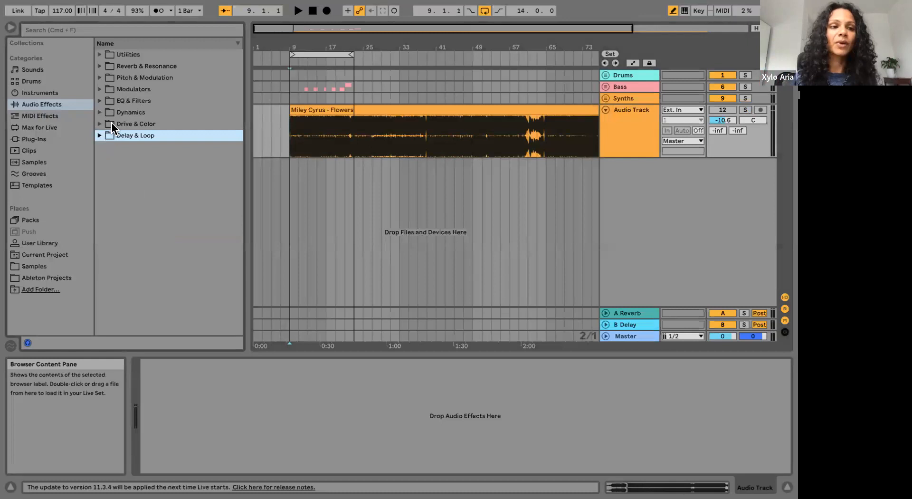
click(42, 82)
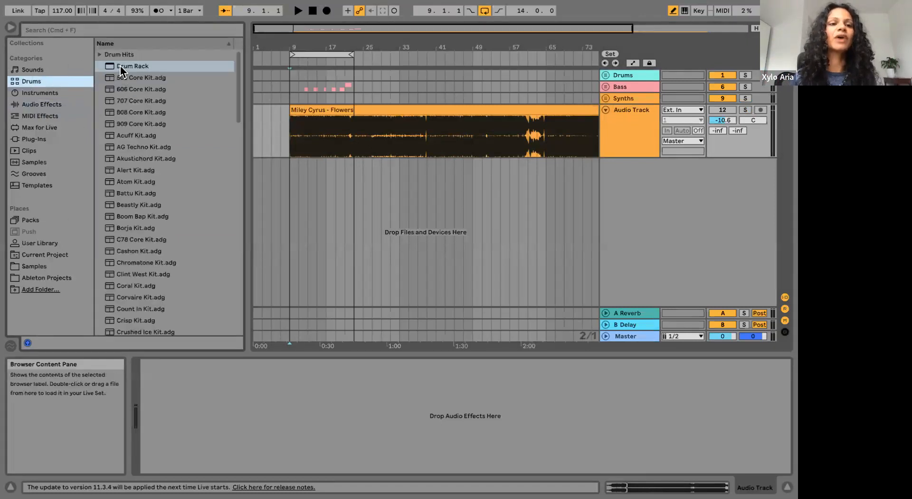
drag(118, 65, 380, 226)
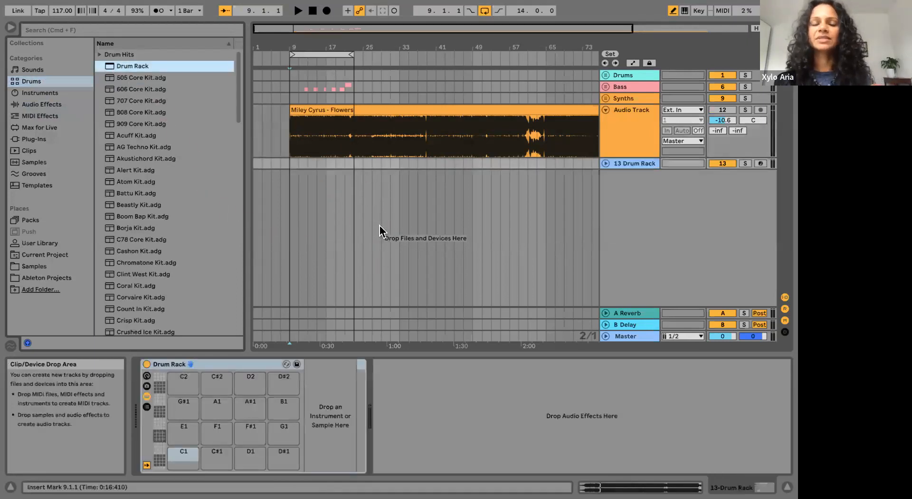
click(605, 164)
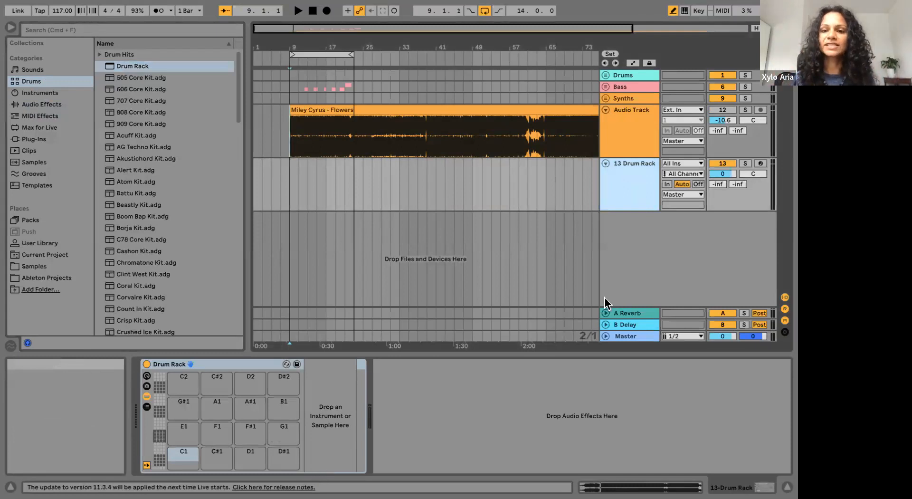
Insert an extra MIDI track with a Drum Rack on it below the existing Drum Rack track, and delete that track.
key(shift+super+t)
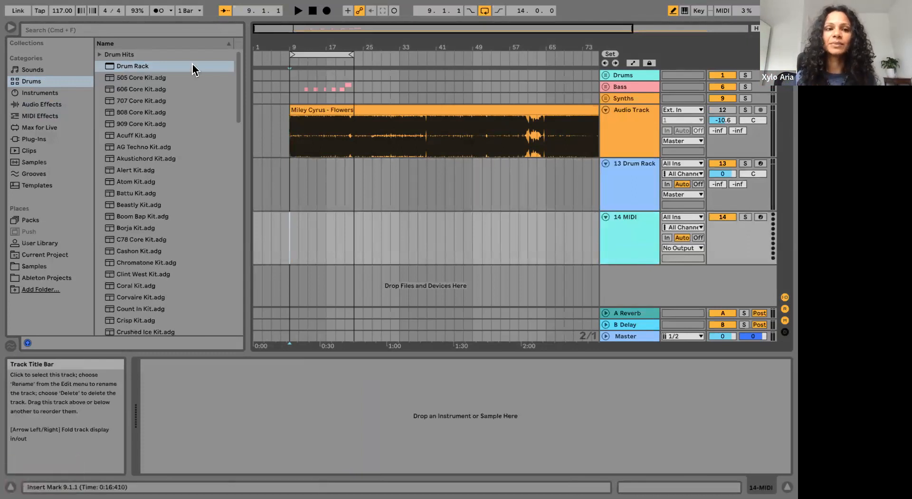
drag(135, 66, 411, 244)
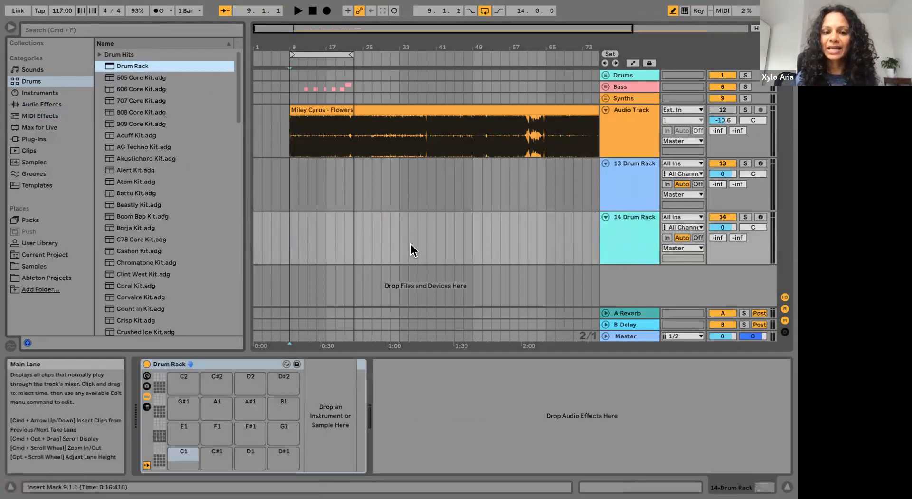
click(611, 240)
key(BackSpace)
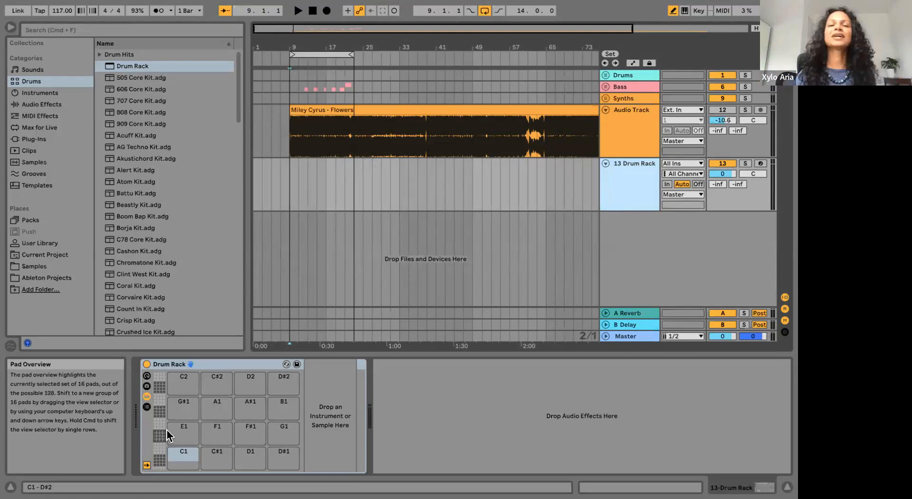
Search the Samples category for "kick" and load Kick 70s 1.wav onto the Drum Rack's C1 pad.
mouse_move(163, 428)
mouse_down()
mouse_move(161, 403)
mouse_move(163, 437)
mouse_up()
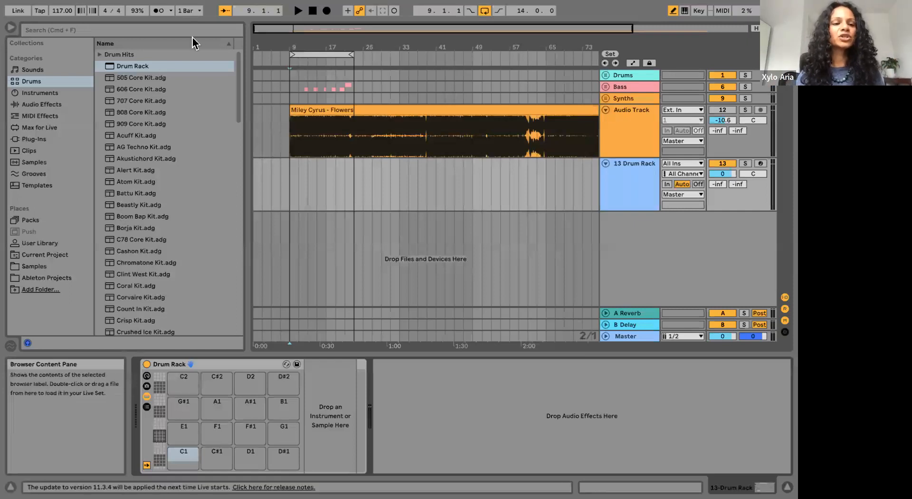
click(47, 164)
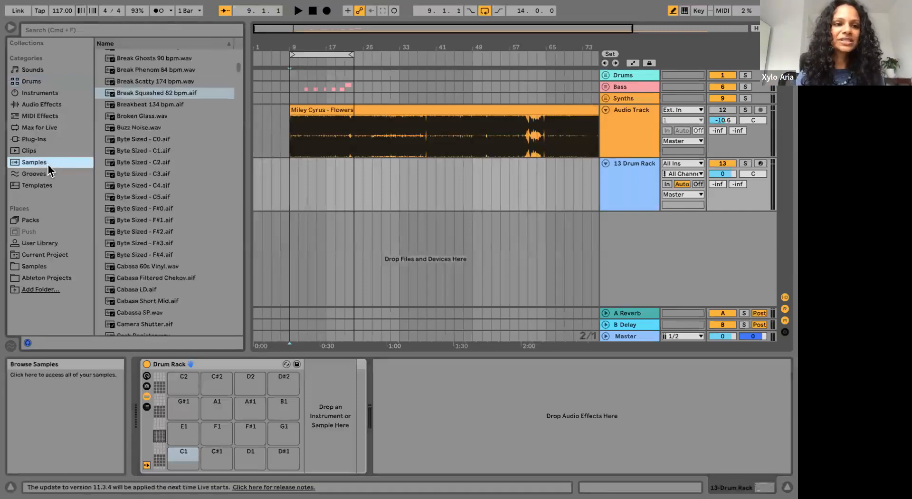
click(73, 27)
text(kick)
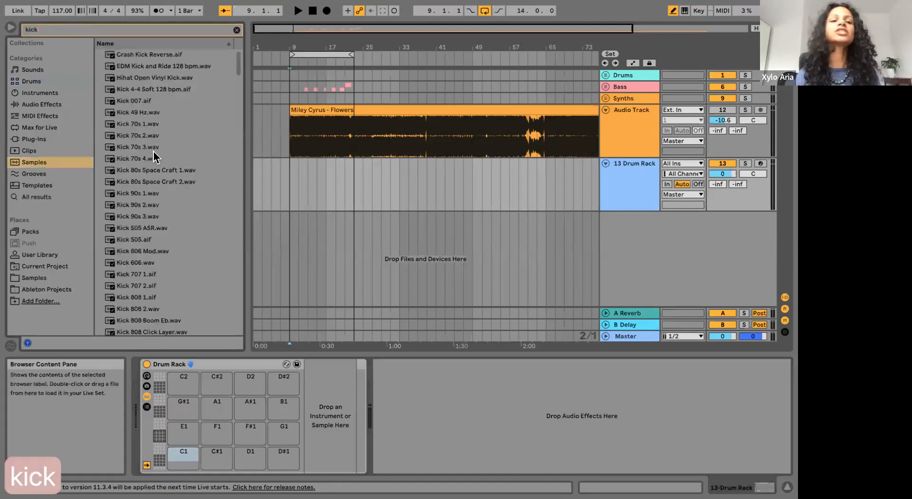
click(139, 126)
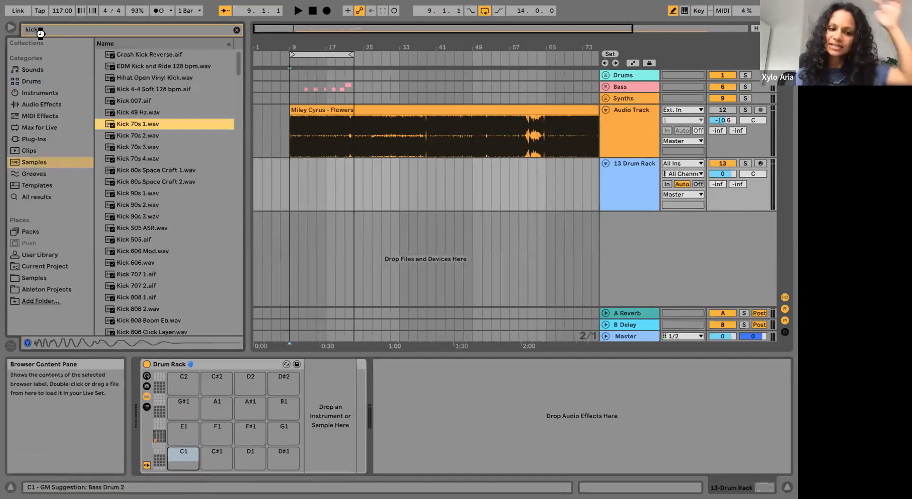
key(Return)
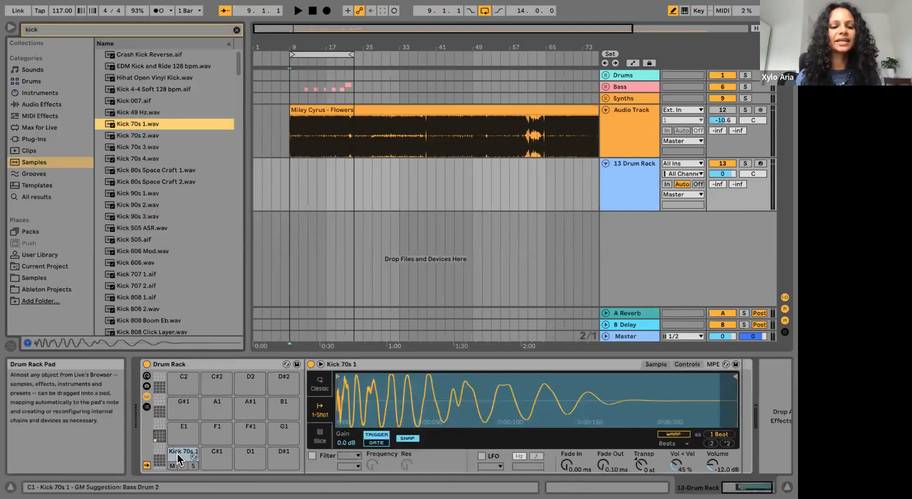
Search the samples for "snare" and load Snare 70s MPC 1.wav onto the C#1 pad.
click(42, 30)
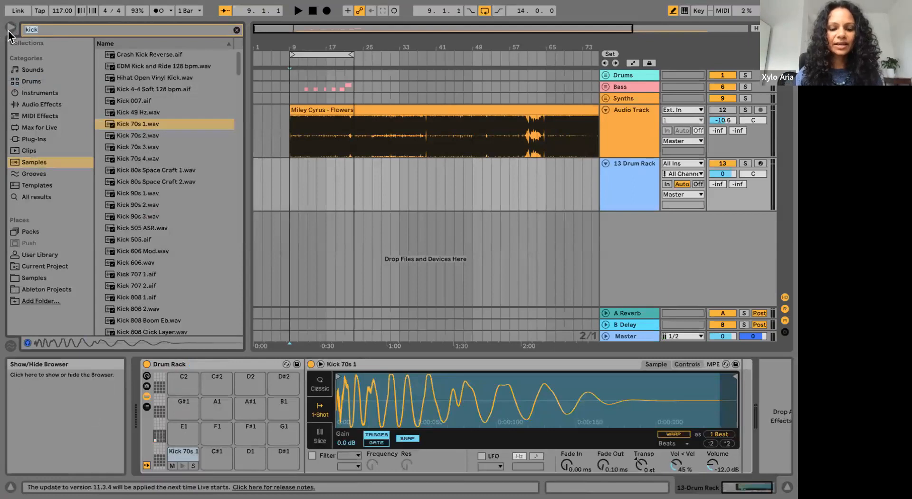
text(snare)
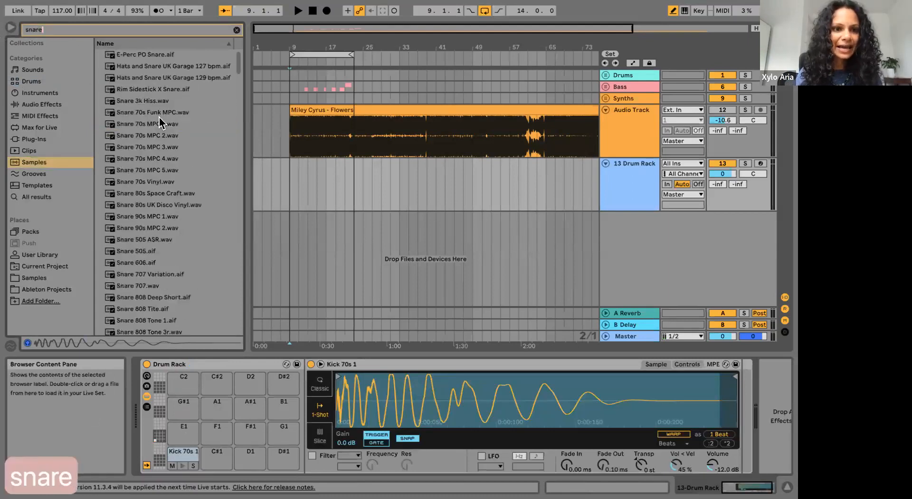
click(161, 123)
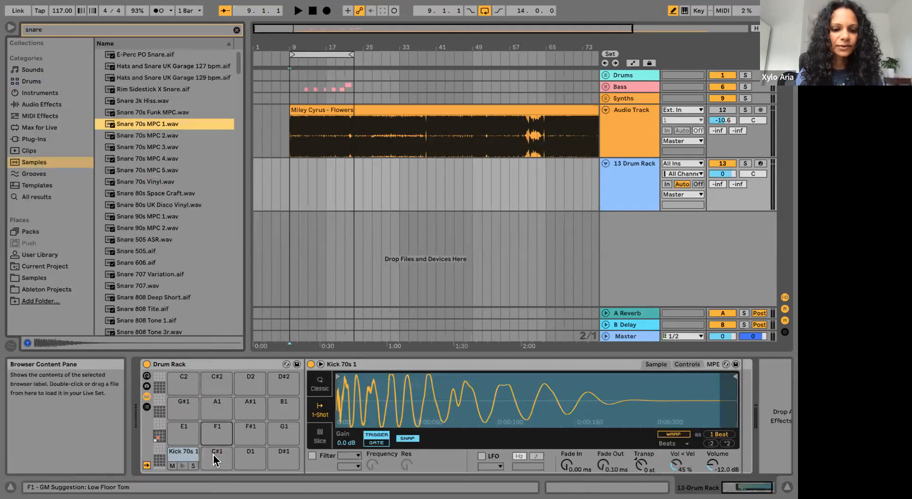
drag(212, 454, 213, 453)
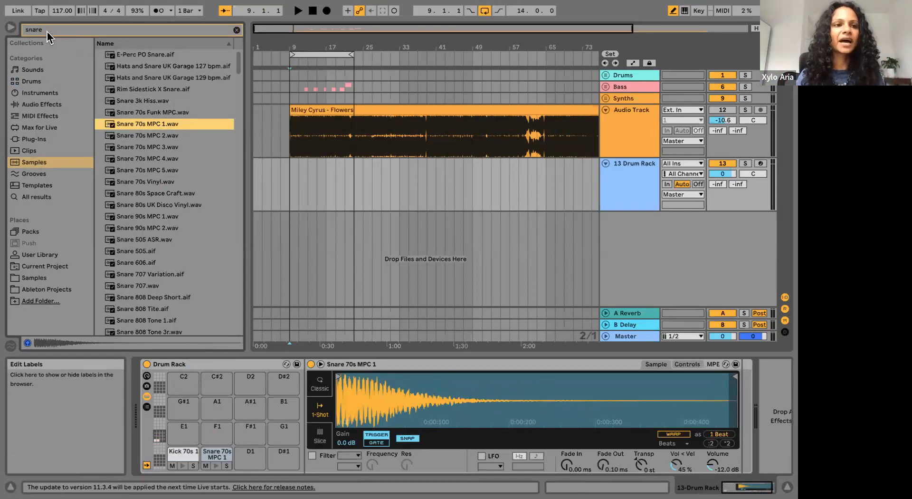
Search the samples for "clap", audition Clap 707.wav, and load Clap 808.aif onto the D1 pad.
key(ctrl+f)
text(clap)
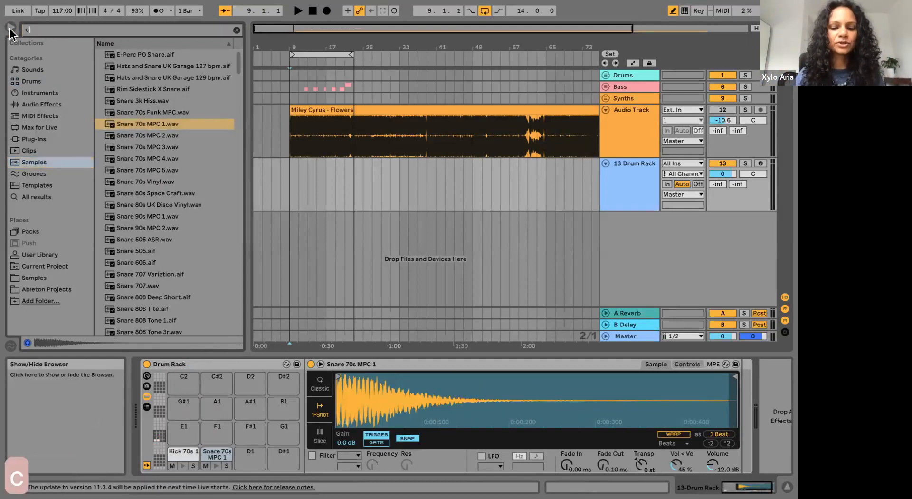
click(137, 56)
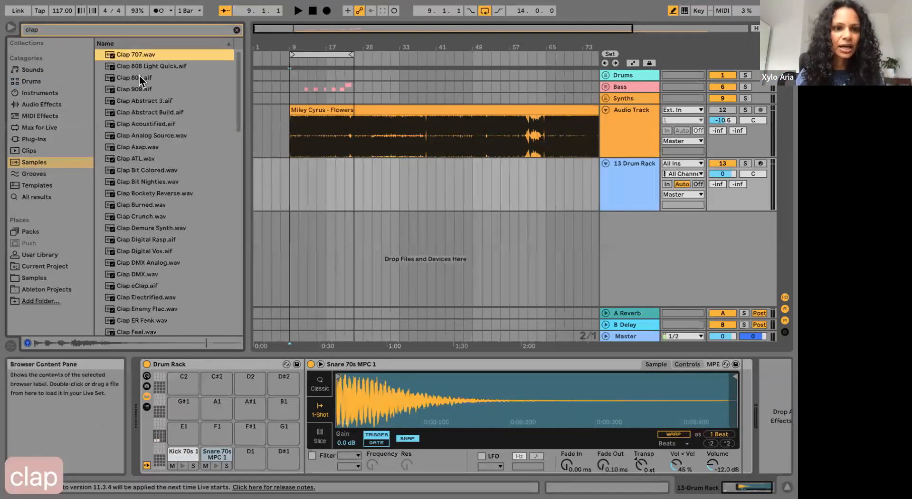
click(137, 78)
drag(141, 81, 237, 454)
Search the samples for "hat" and load Hihat Closed Pointy Hat.wav onto the D#1 pad.
drag(42, 33, 4, 33)
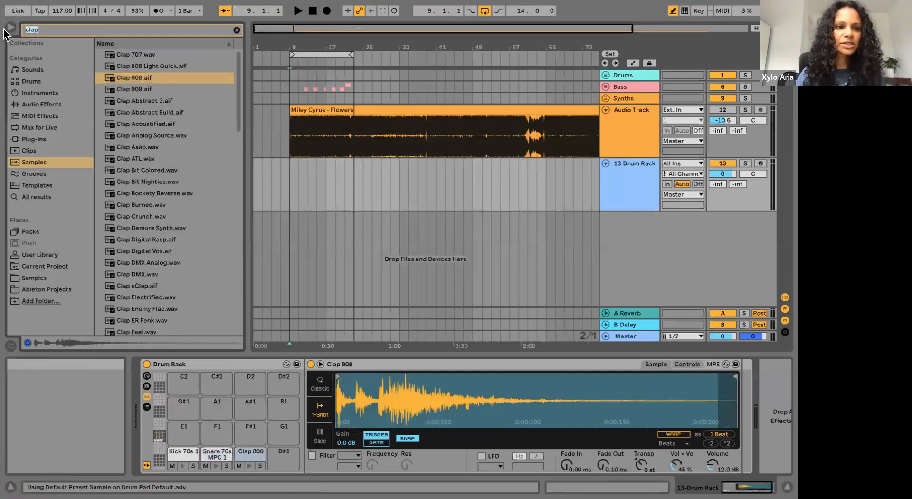
text(hat)
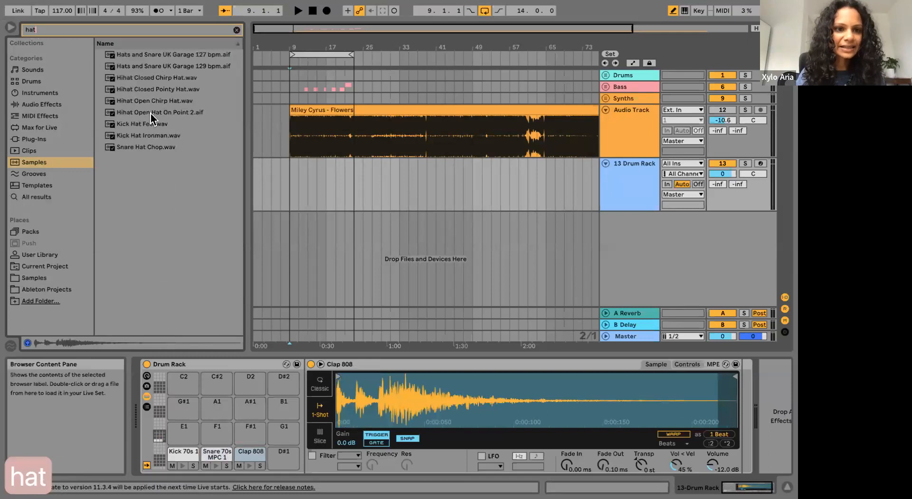
drag(158, 89, 283, 460)
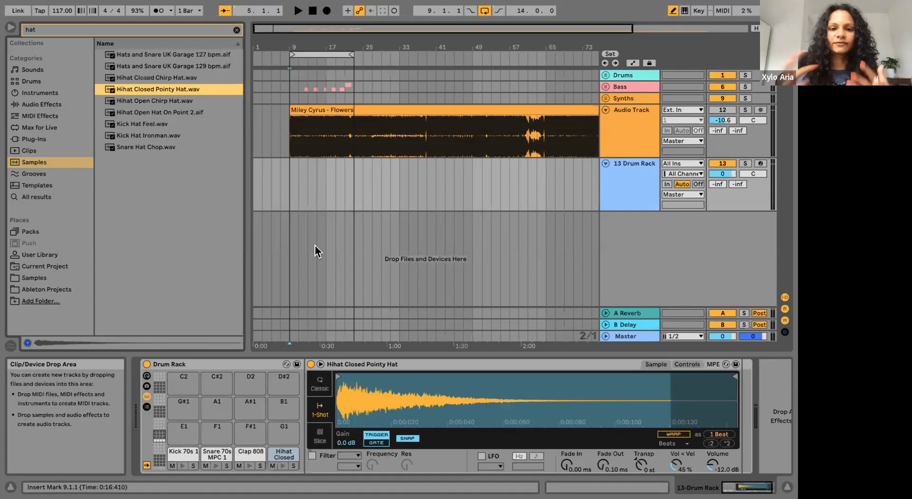
Create an empty two-bar MIDI clip on the Drum Rack track from bar 9 to bar 11 and open its note editor.
click(292, 166)
scroll(291, 166, up, 8)
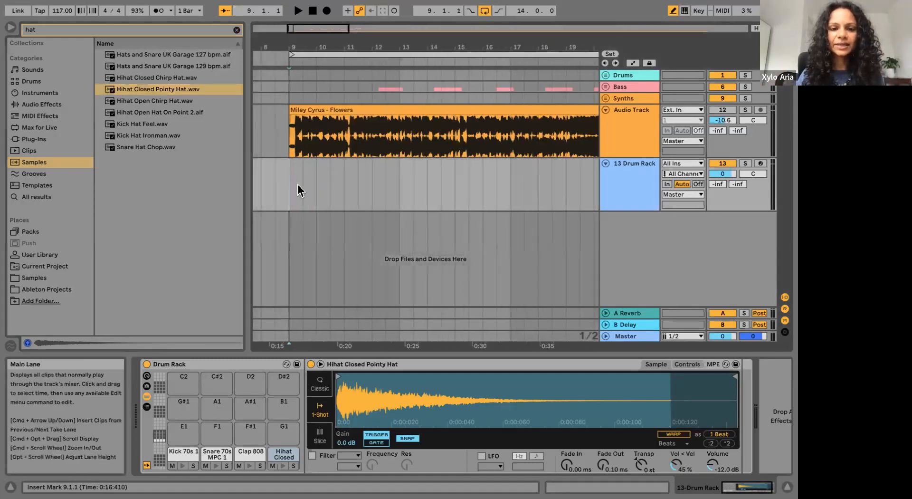
drag(289, 181, 346, 190)
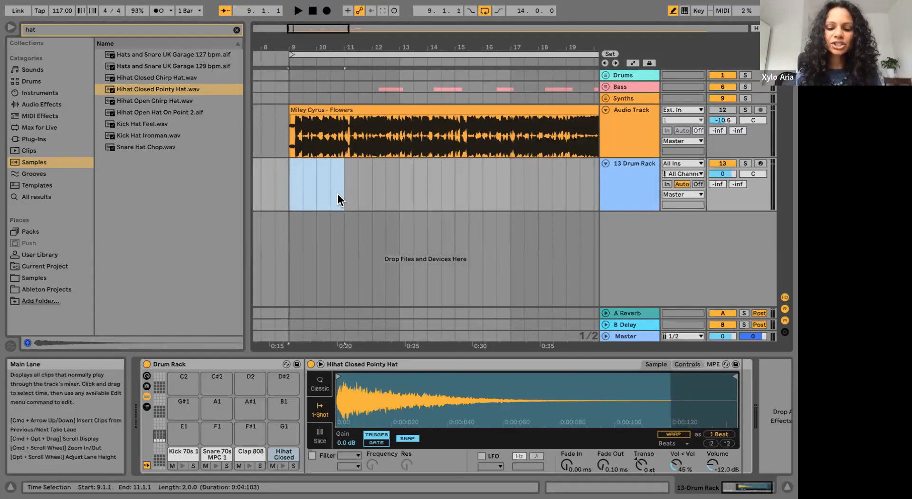
key(shift+super+m)
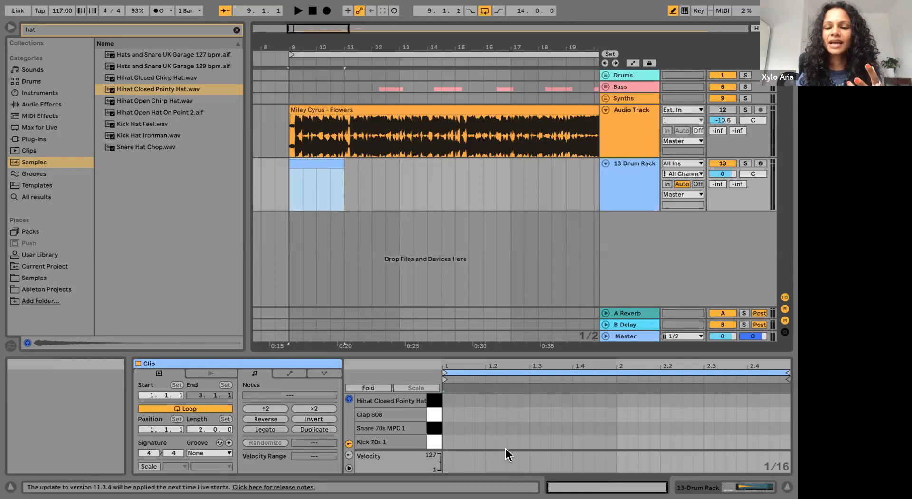
double_click(321, 163)
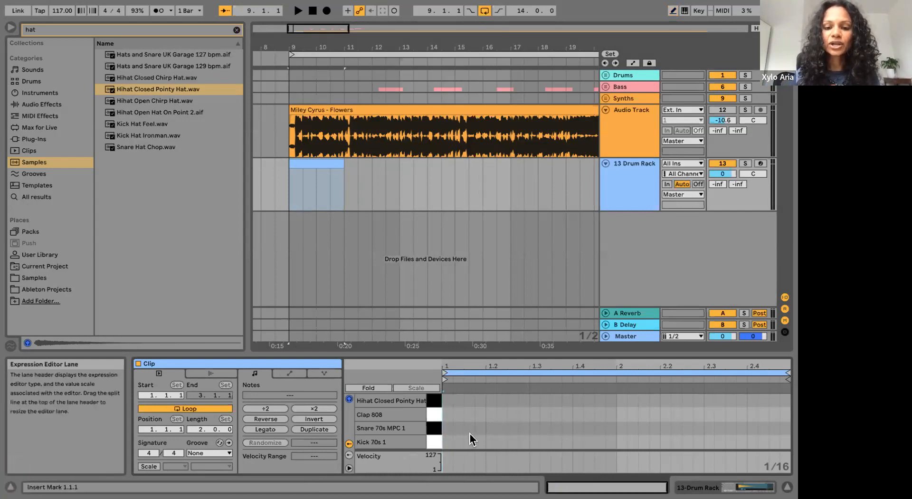
Turn on Draw Mode and draw Kick 70s 1 notes on all four beats of the clip's first bar.
key(b)
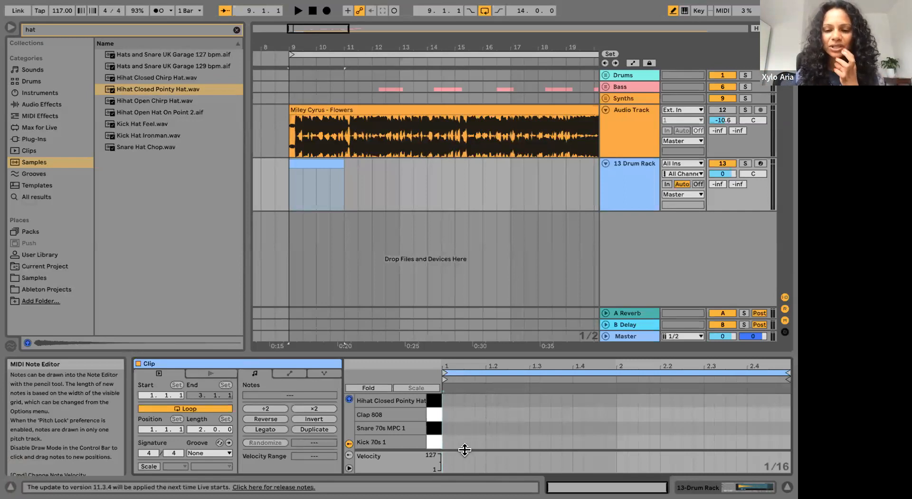
click(447, 441)
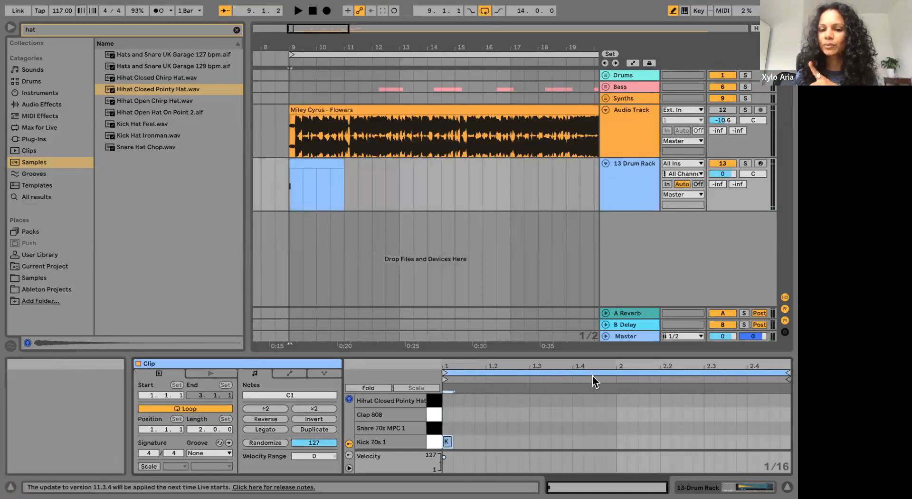
click(490, 441)
click(534, 442)
click(577, 442)
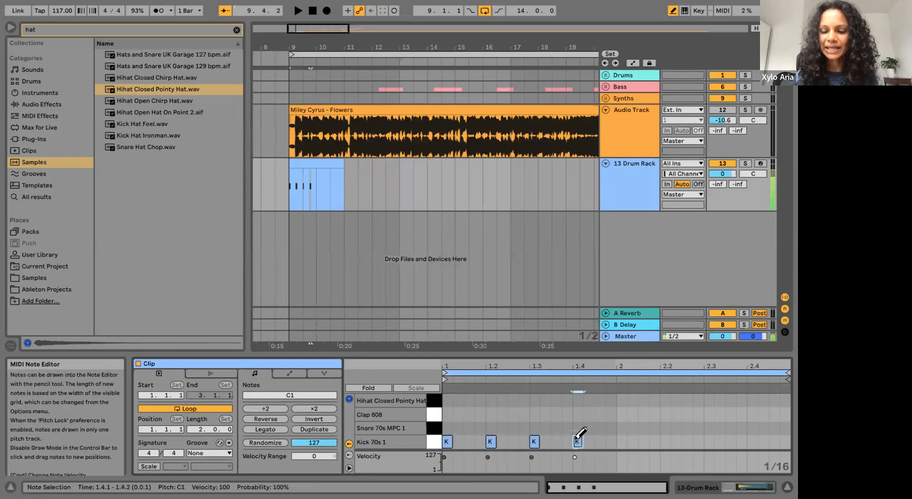
Draw Snare 70s MPC 1 and Clap 808 notes on beats 2 and 4 of the first bar.
click(490, 427)
click(491, 414)
click(577, 428)
click(577, 415)
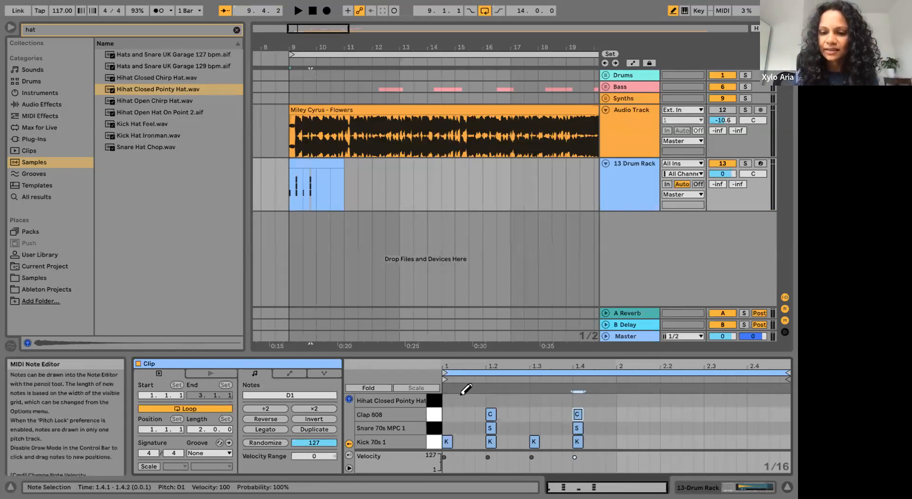
Draw Hihat Closed Pointy Hat notes on every eighth note of the first bar.
click(447, 399)
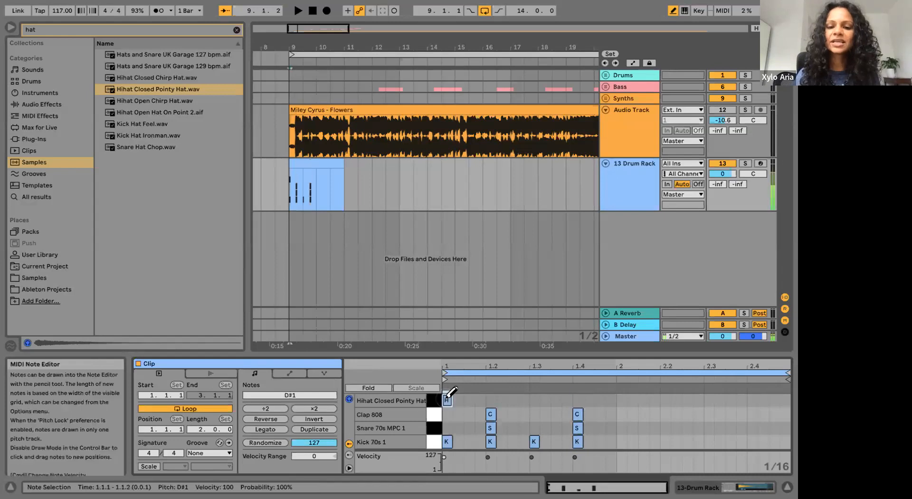
click(469, 400)
click(490, 400)
click(512, 400)
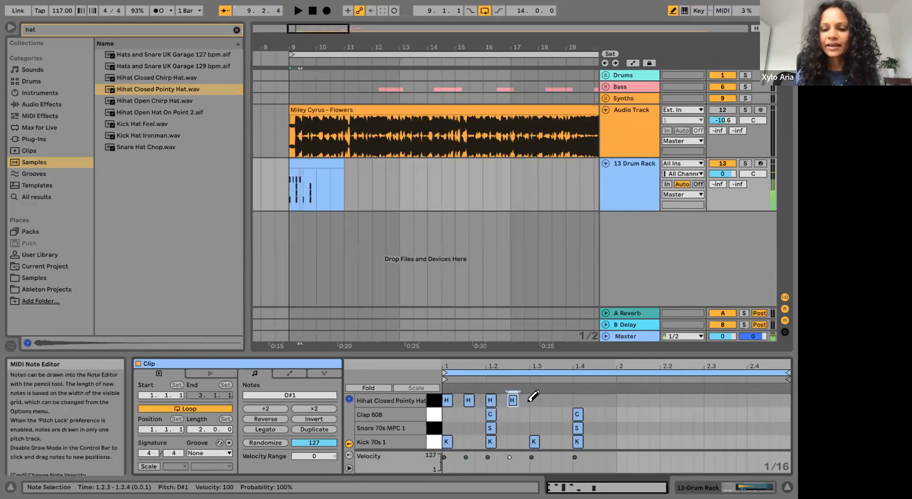
click(534, 400)
click(555, 400)
click(577, 400)
click(599, 400)
Play the drum clip from bar 9 together with the Flowers audio and stop playback.
click(316, 164)
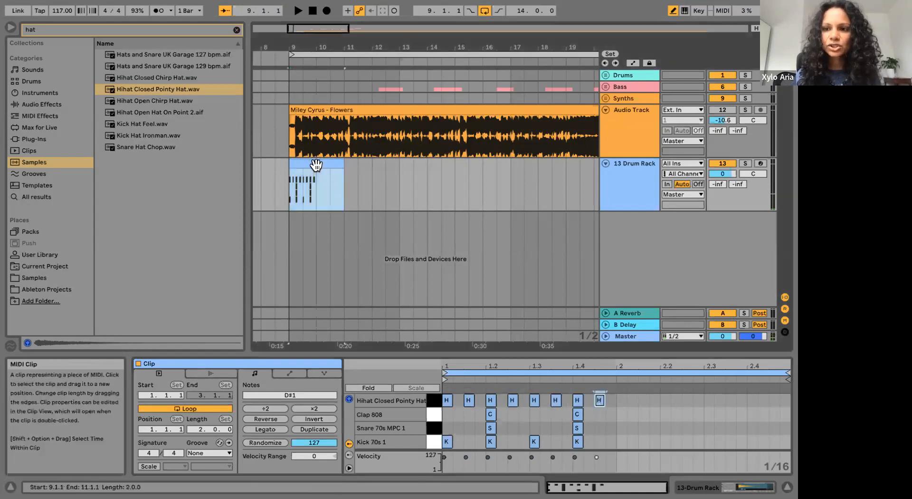
key(space)
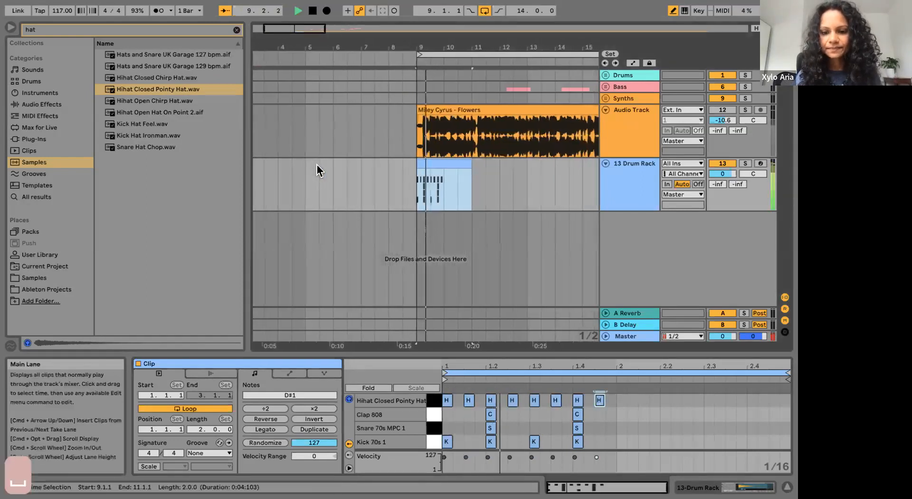
key(space)
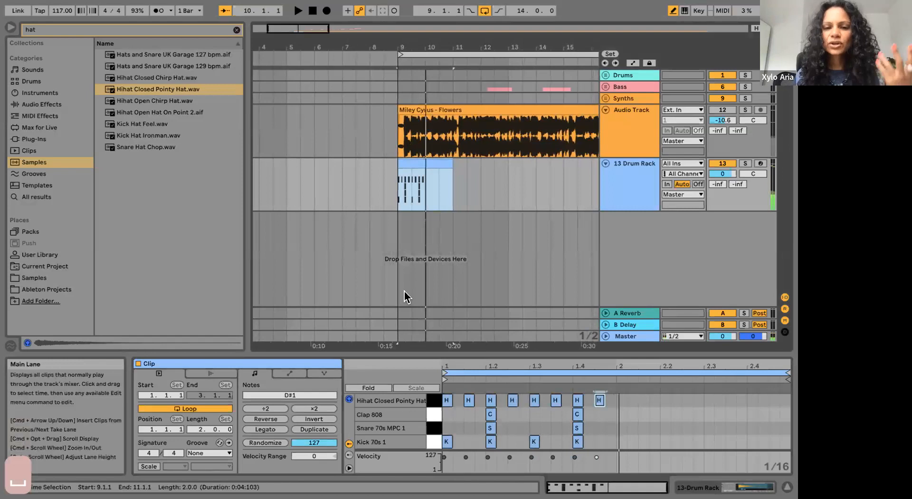
Turn off Draw Mode, select all notes in the clip's first bar and duplicate them into the second bar.
key(b)
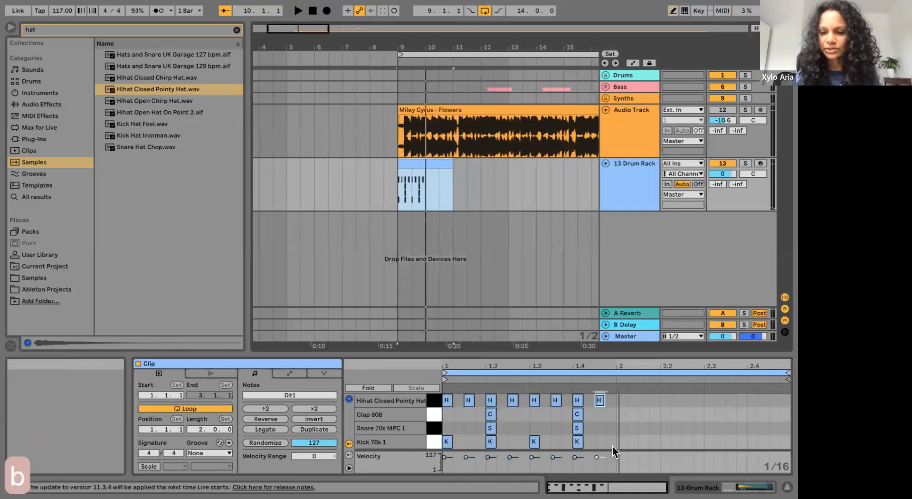
drag(614, 446, 406, 382)
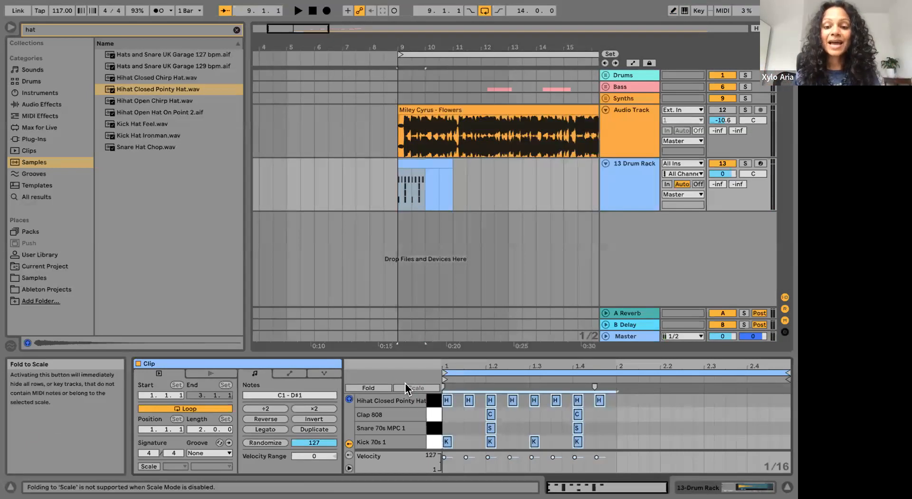
key(super+c)
key(super+d)
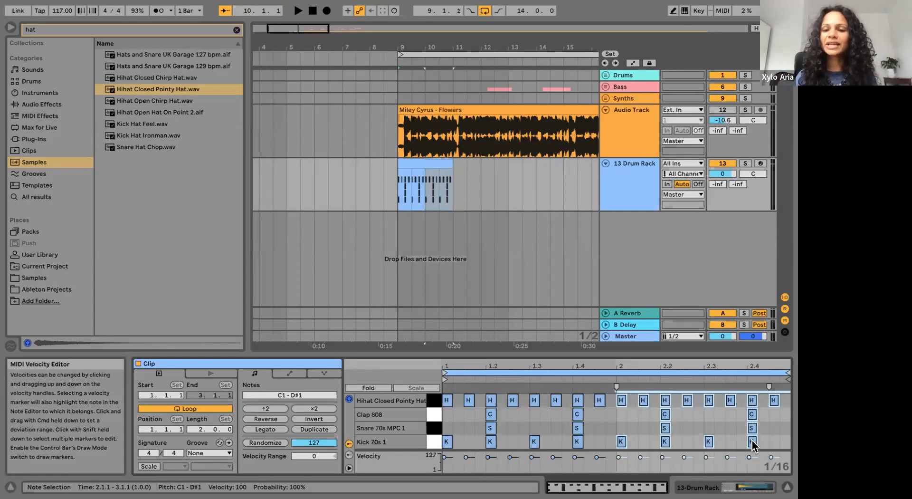
Select all Hihat Closed Pointy Hat notes in the two-bar clip and lower their velocity to 29.
click(786, 400)
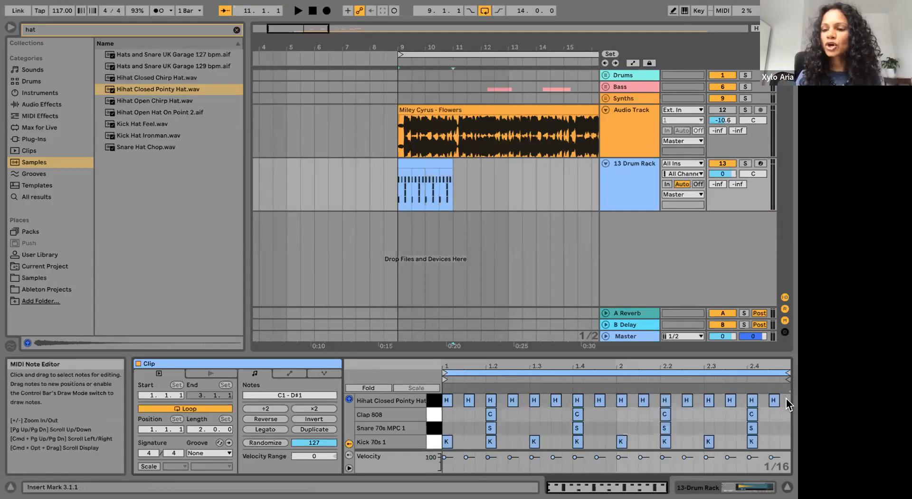
drag(787, 401, 401, 397)
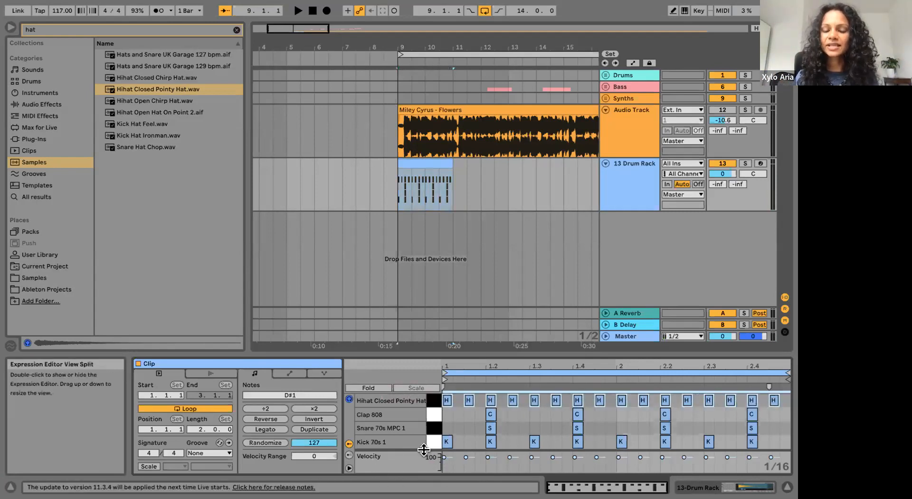
click(466, 457)
drag(466, 457, 466, 466)
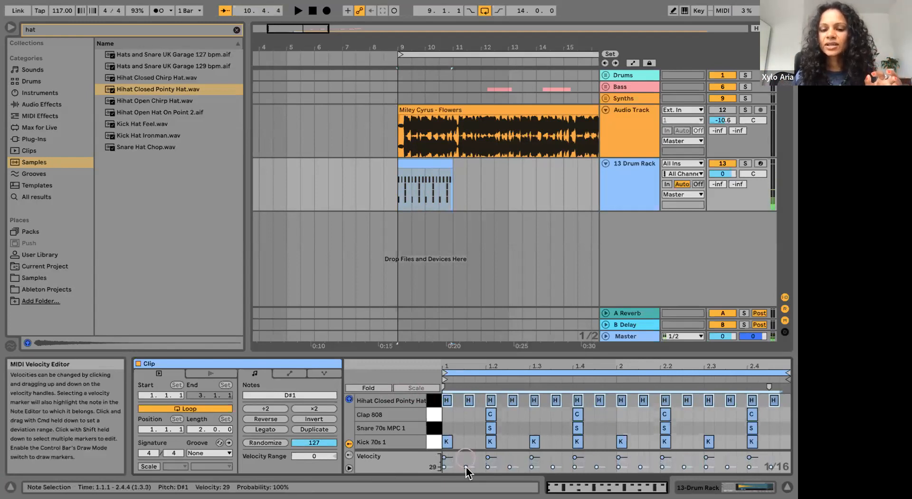
Play the drum pattern with the Flowers audio from bar 9 and stop playback.
click(398, 198)
key(space)
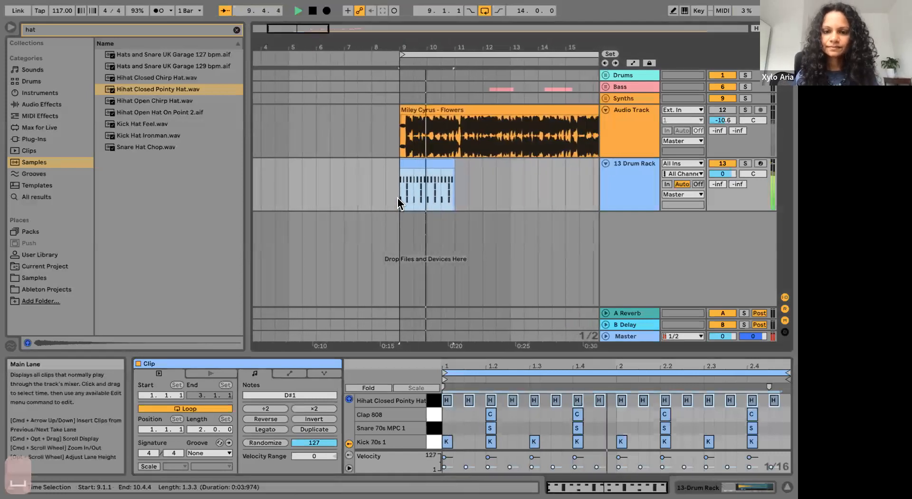
key(space)
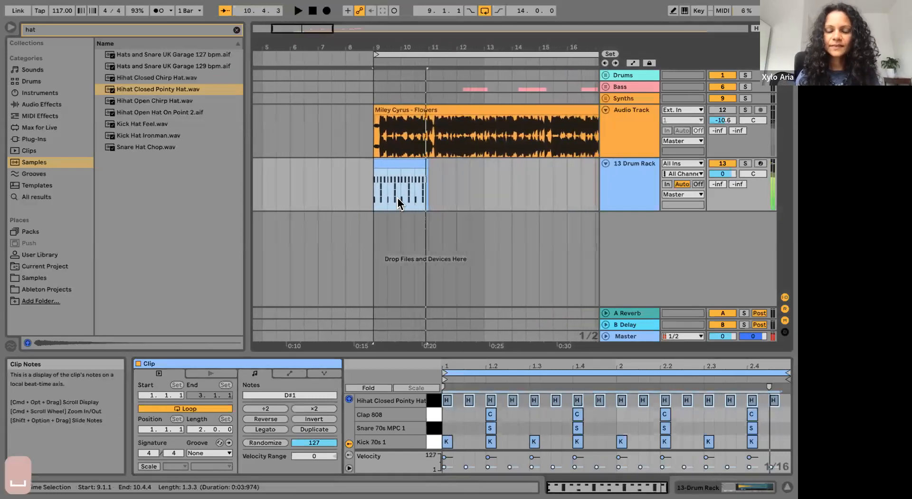
Delete the 13 Drum Rack track, unfold the Drums group and show the devices of its Drum Rack track.
click(647, 187)
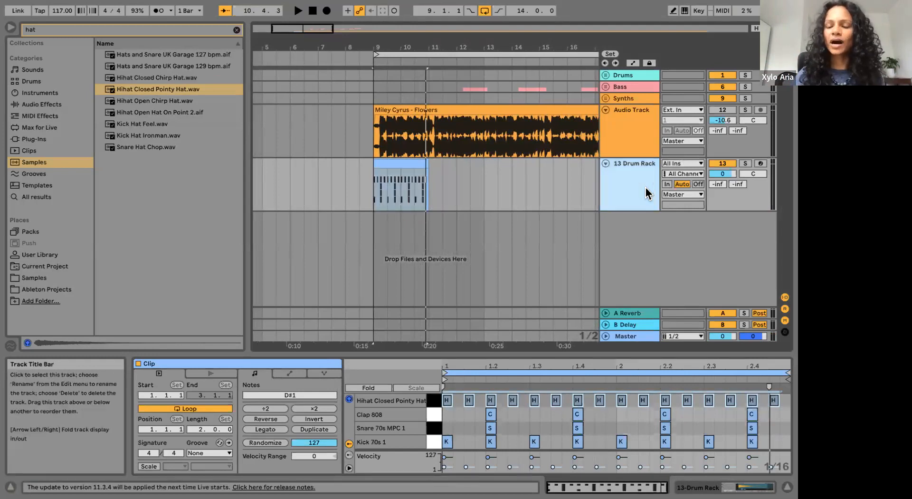
key(BackSpace)
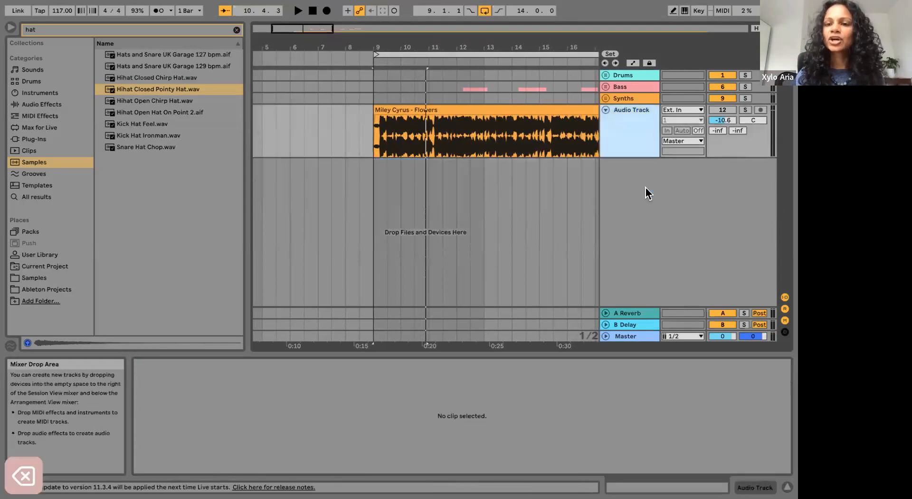
click(606, 75)
click(643, 128)
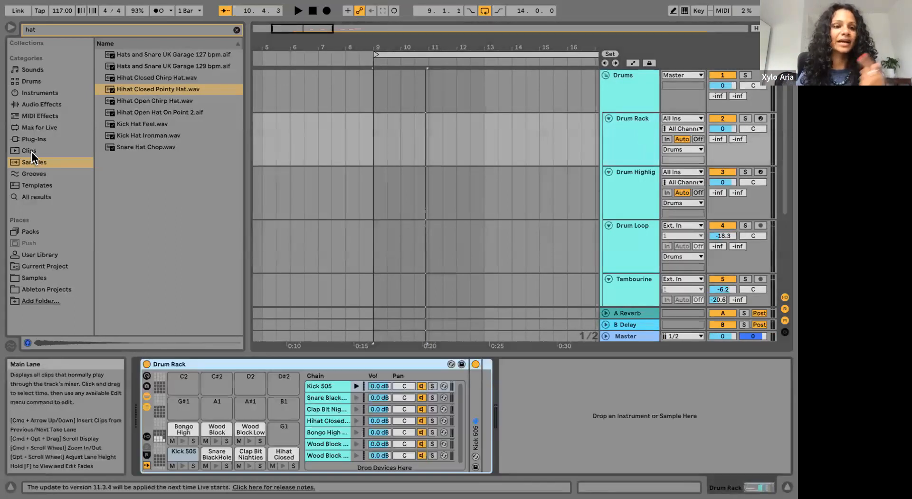
Clear the browser search, show the Drums category and audition the Wood Block and Wood Block Low pads.
click(237, 31)
click(32, 81)
click(122, 67)
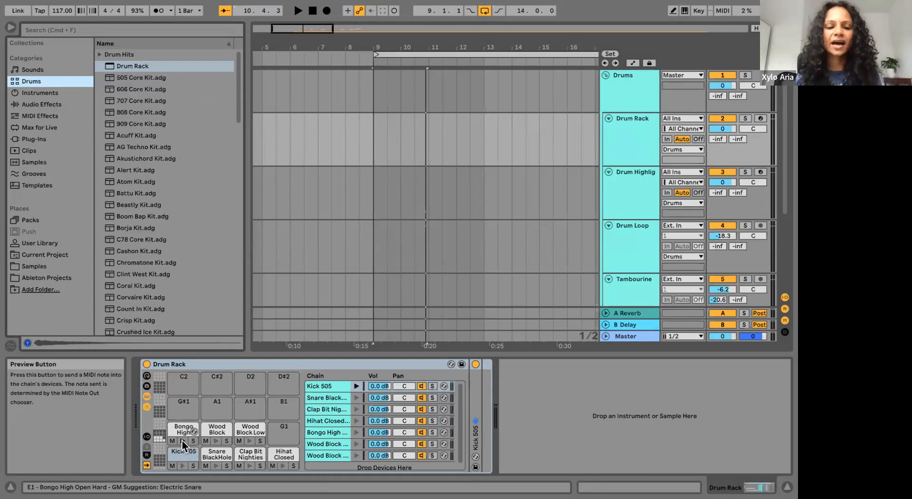
click(216, 440)
click(249, 440)
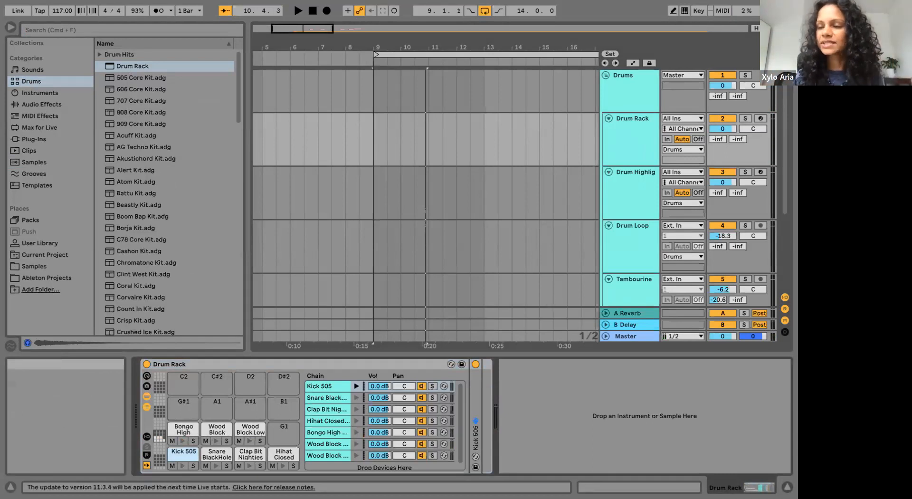
Copy the Drum Rack track's clip from Session View into the Arrangement at bar 9.
key(Tab)
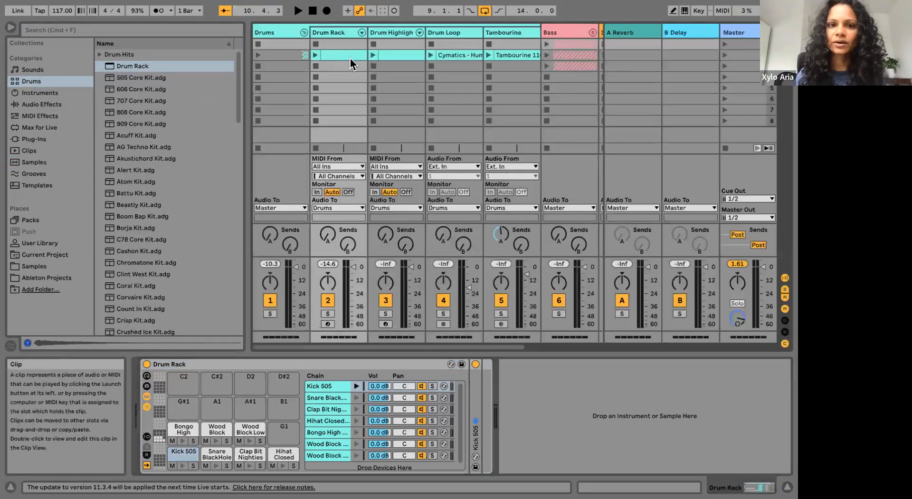
key(Tab)
click(383, 135)
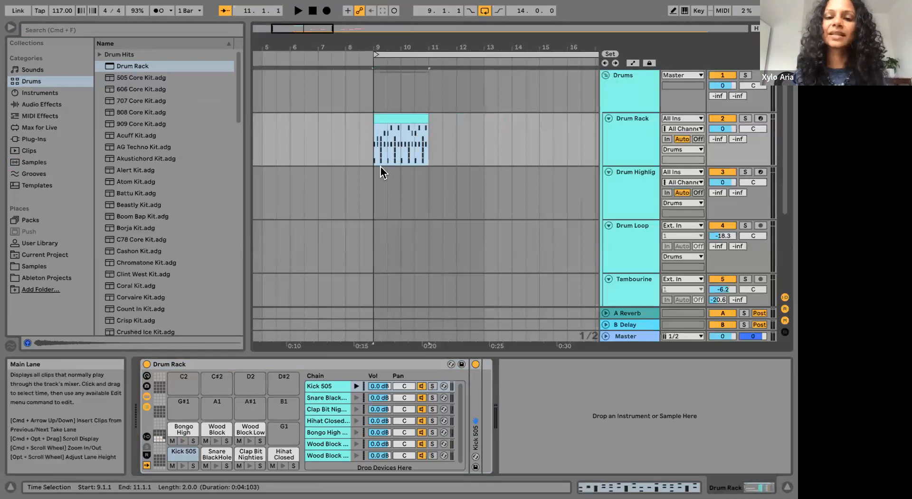
Solo the Drum Rack track, play its clip from bar 9 and stop playback.
click(744, 118)
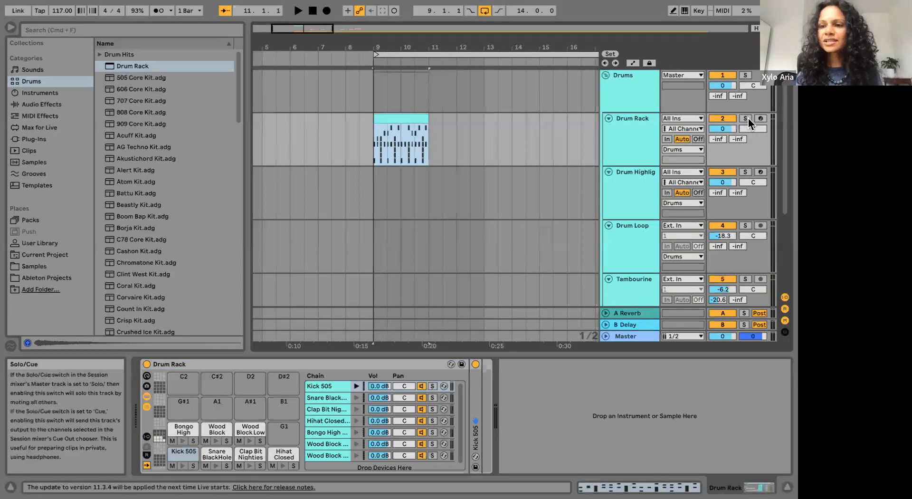
click(372, 157)
key(space)
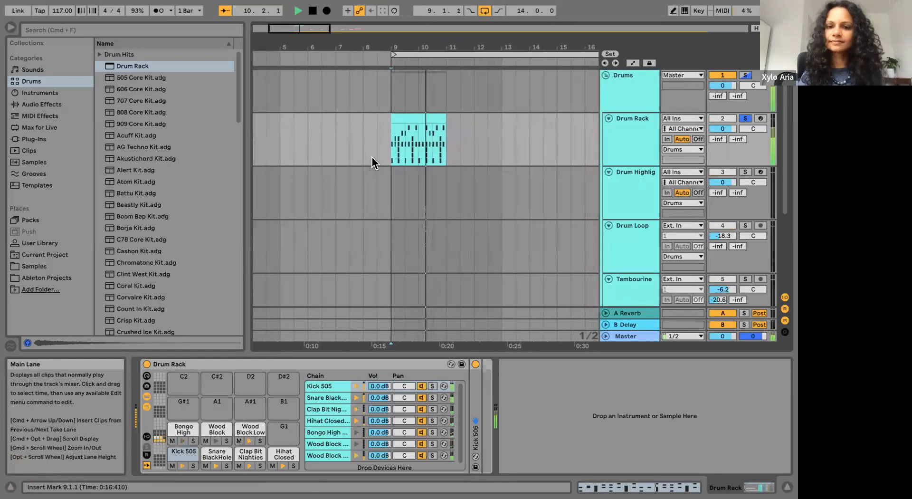
key(space)
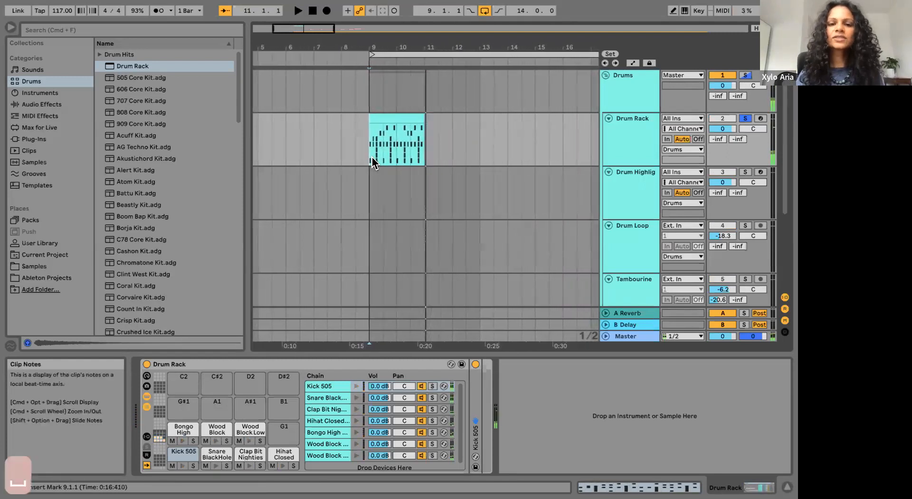
Duplicate the two-bar Drum Rack clip repeatedly until the pattern fills bars 9 to 23.
scroll(369, 157, right, 2)
scroll(369, 156, down, 3)
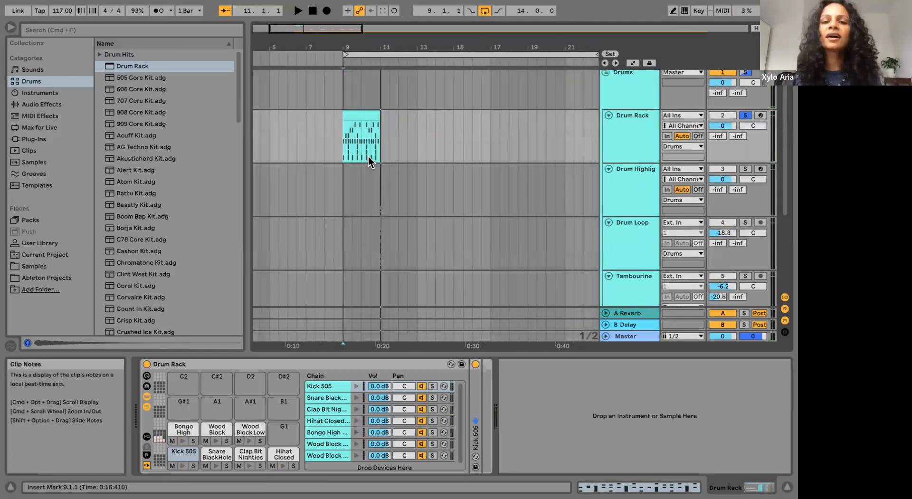
scroll(369, 156, down, 3)
click(357, 115)
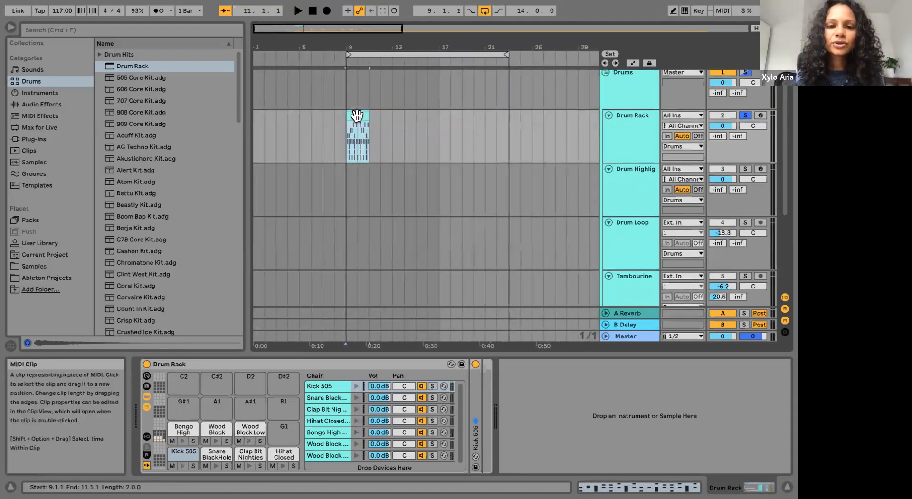
key(super+c)
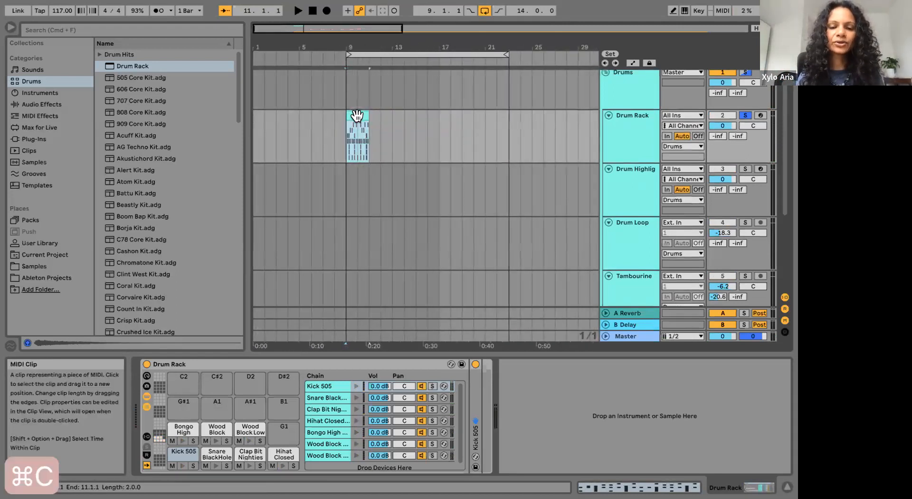
key(super+d)
key(super+d)
key(super+d)
key(super+d)
key(super+d)
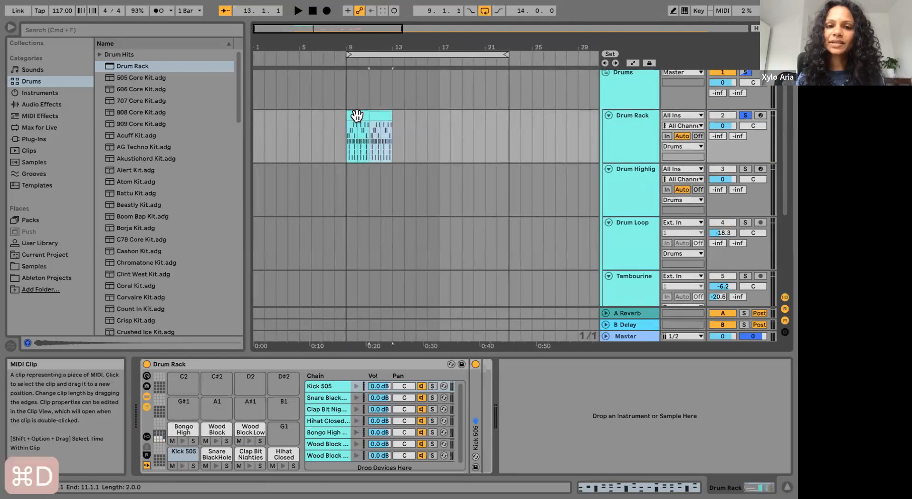
key(super+d)
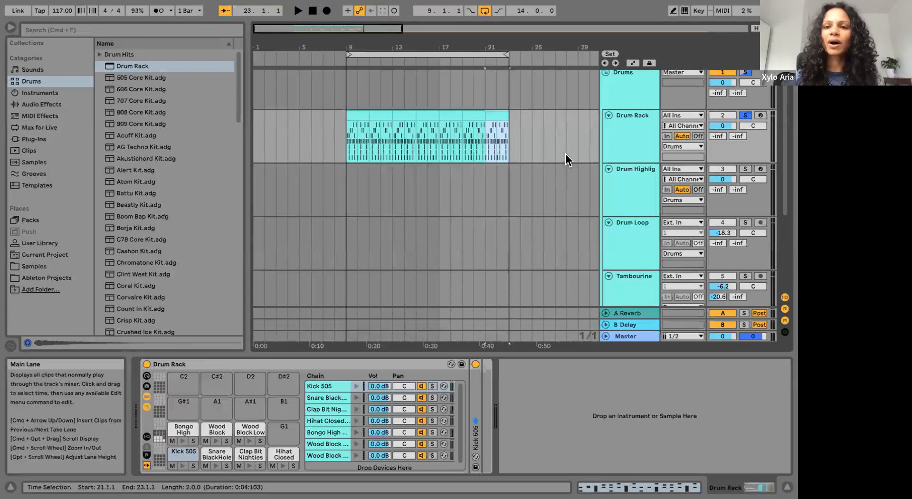
Copy the Drum Highlights track's clip from Session View into the Arrangement at bar 9.
click(617, 145)
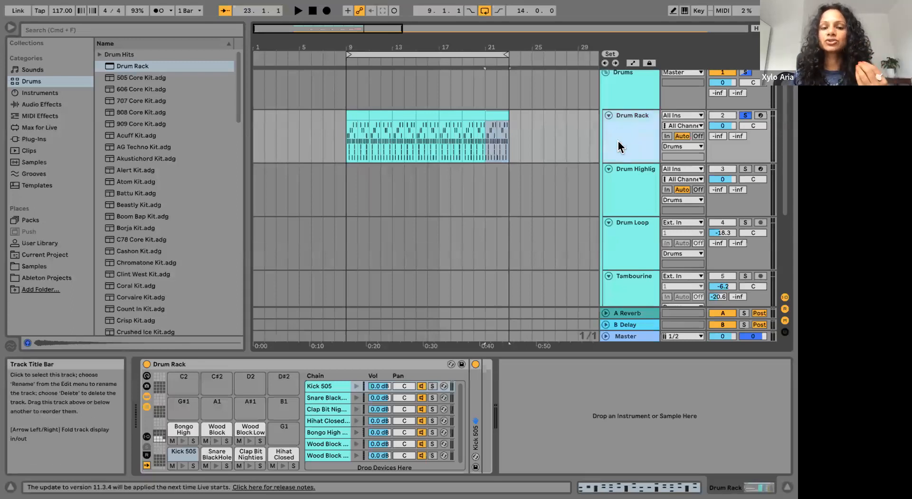
click(622, 197)
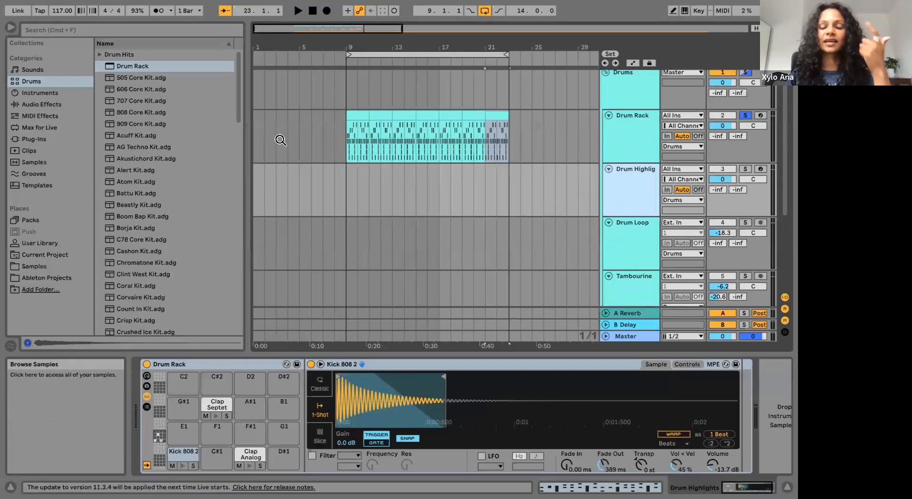
key(Tab)
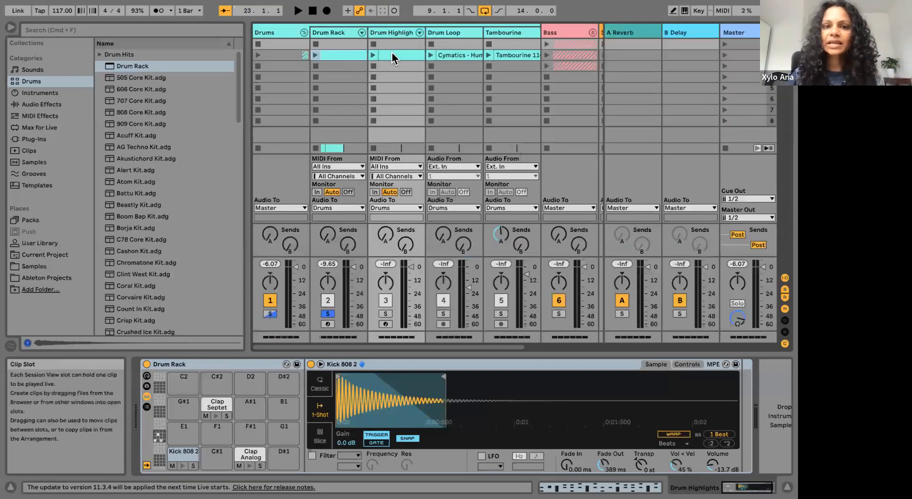
key(Tab)
drag(394, 55, 344, 185)
scroll(588, 139, down, 2)
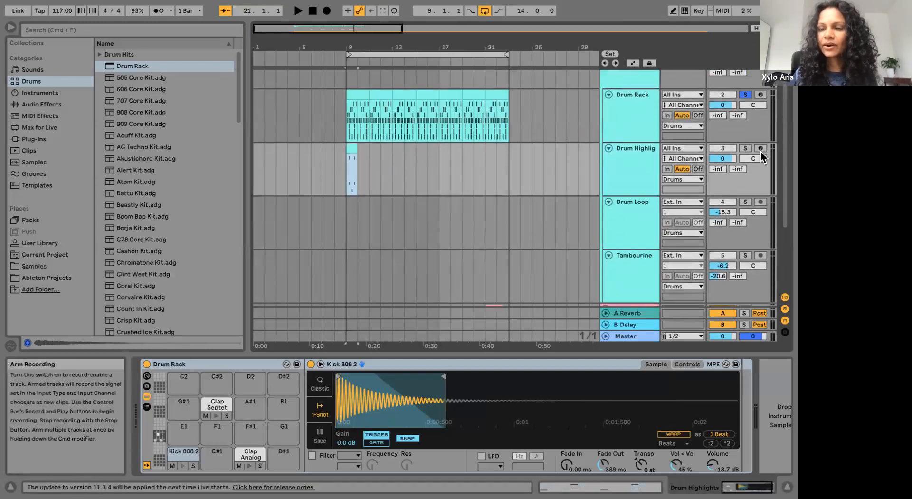
Solo the Drum Highlights track, play its one-bar clip from bar 9 and stop playback.
click(745, 149)
click(352, 151)
key(space)
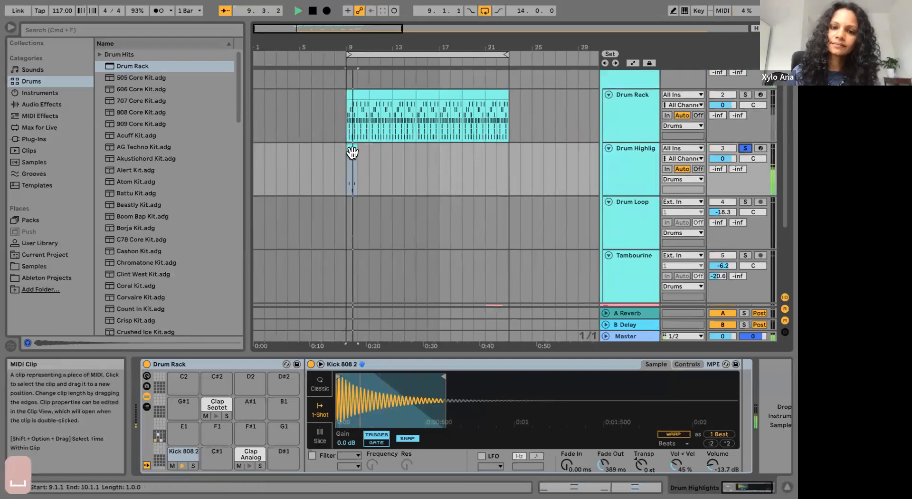
key(space)
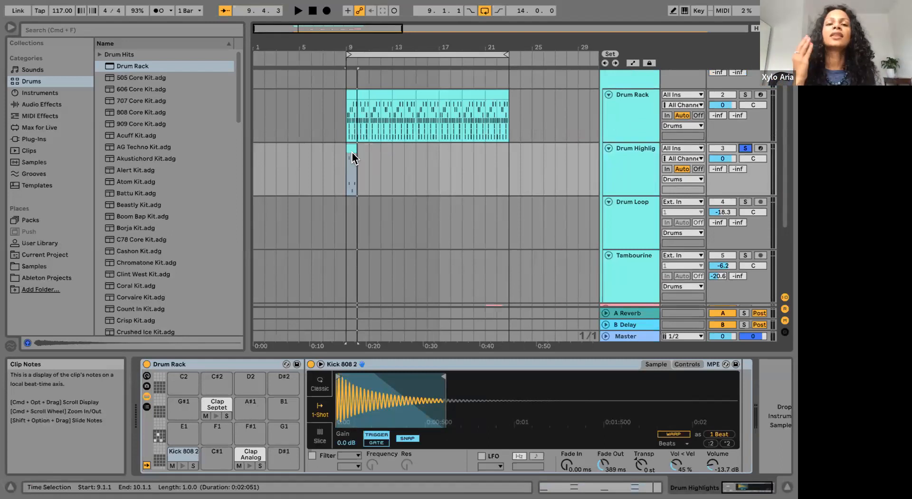
Duplicate the one-bar Drum Highlights clip repeatedly until it fills bars 9 to 23.
click(350, 148)
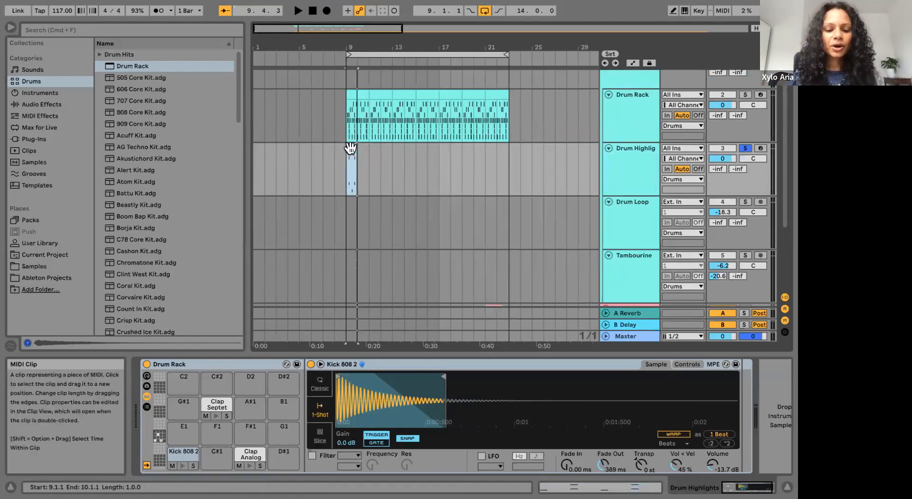
key(super+c)
key(super+d)
key(super+d)
key(super+d)
key(super+d)
key(super+d)
key(super+d)
key(super+d)
key(super+d)
key(super+d)
key(super+d)
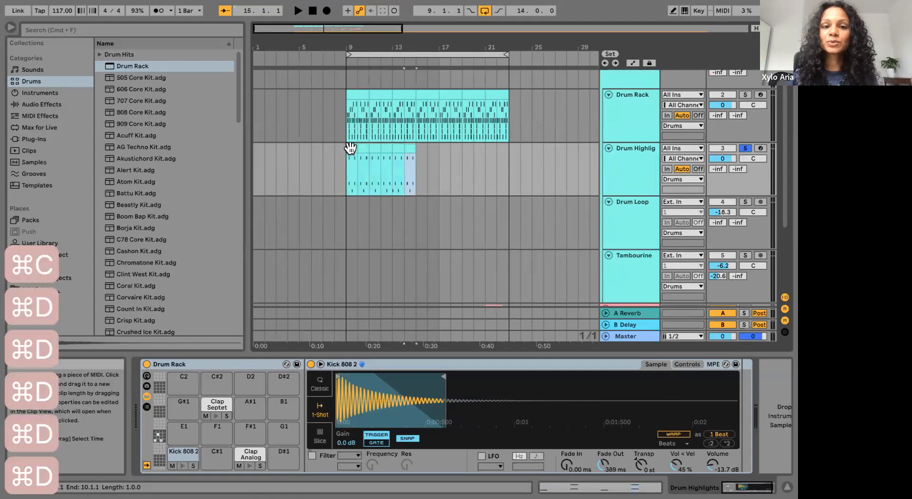
key(super+d)
key(super+d)
key(super+d)
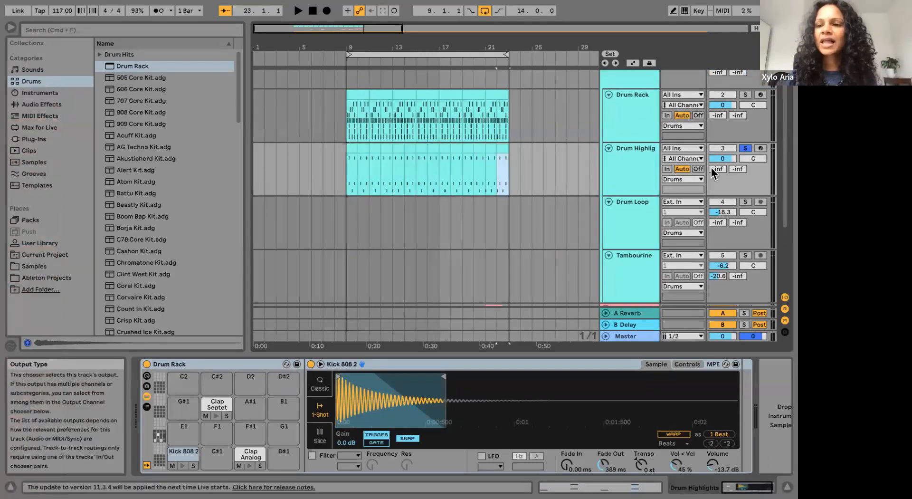
Switch the solo to Drum Rack, play from bar 9, add Drum Highlights to the solo during playback and stop.
click(745, 147)
click(745, 94)
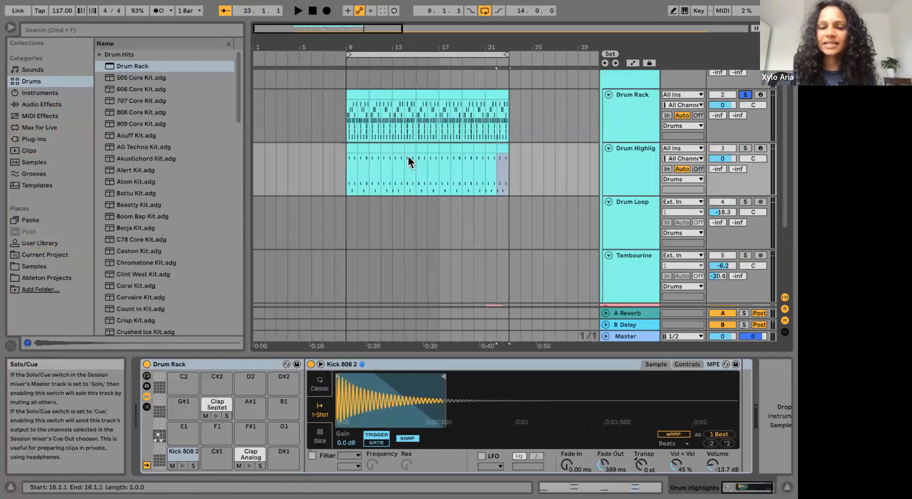
click(349, 173)
key(space)
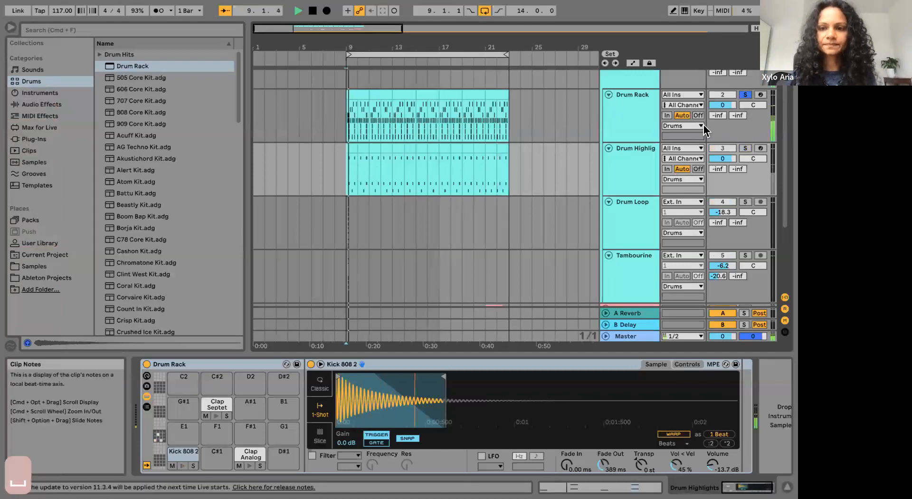
click(745, 148)
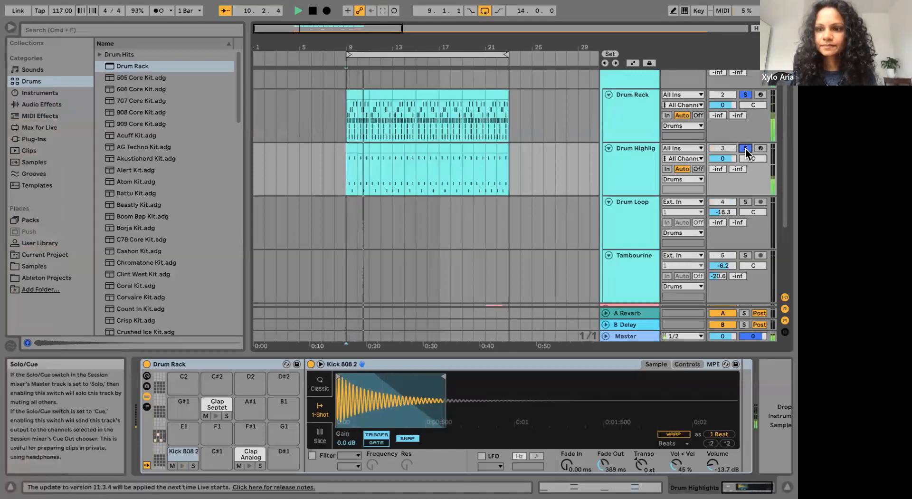
key(space)
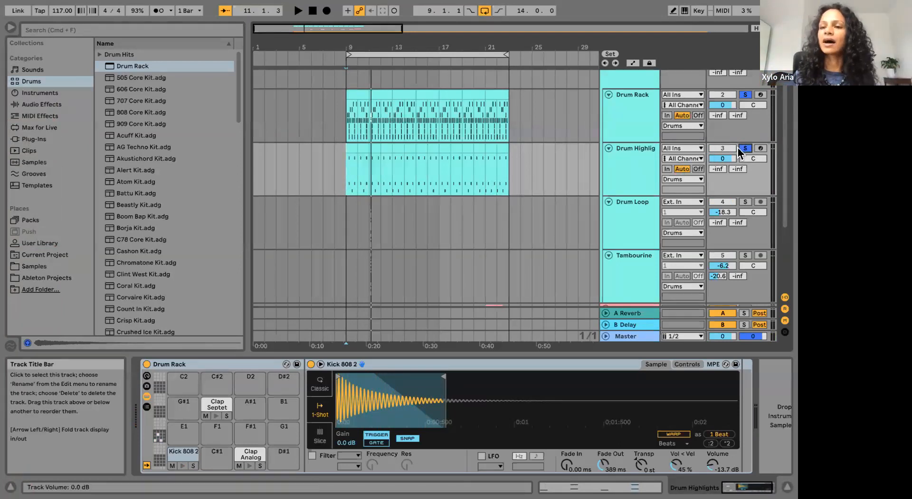
Find the Overdrive audio effect under Drive & Color with the search text "overdr" and add it to the Drum Highlights track.
click(48, 104)
click(87, 30)
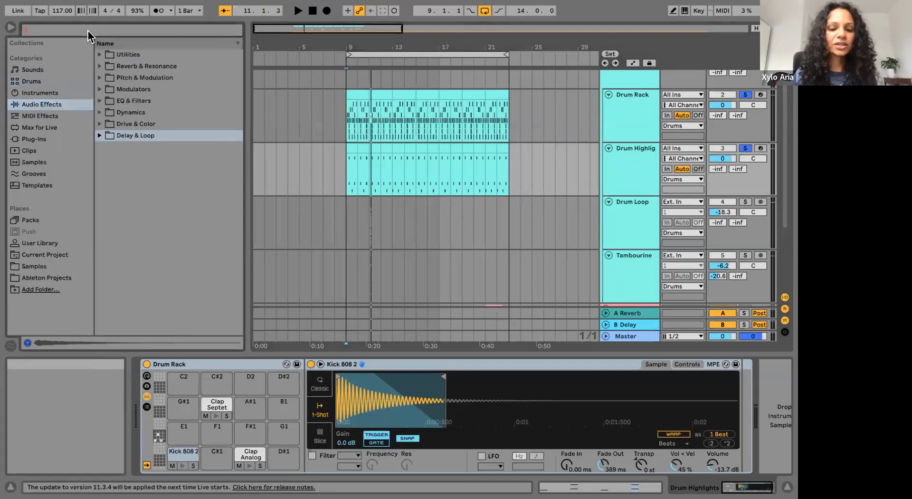
text(overdr)
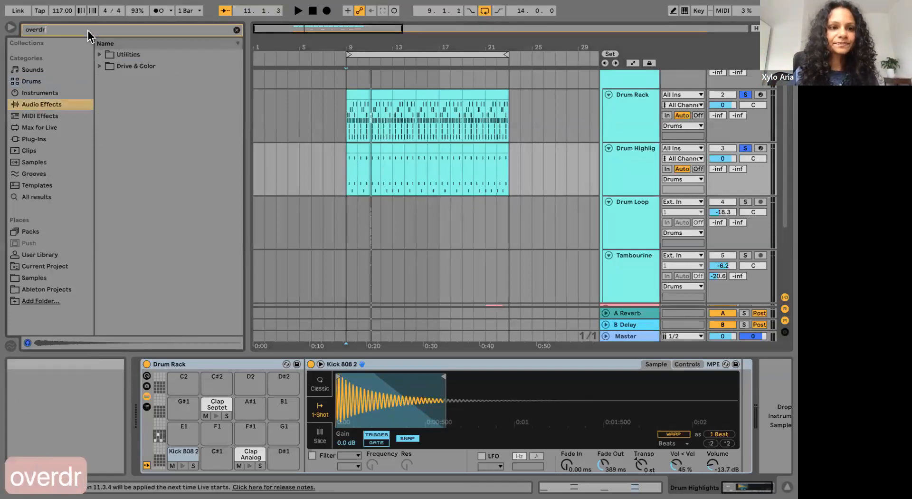
click(99, 67)
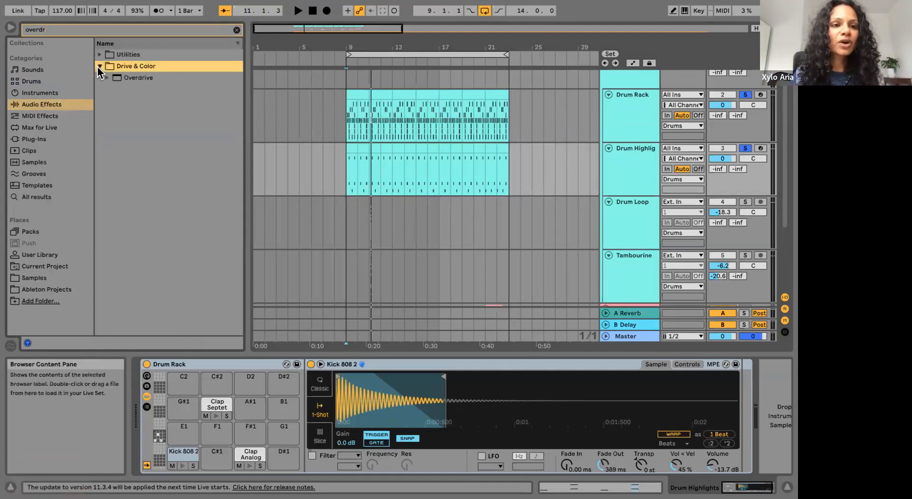
click(107, 78)
drag(138, 76, 287, 216)
drag(375, 159, 375, 159)
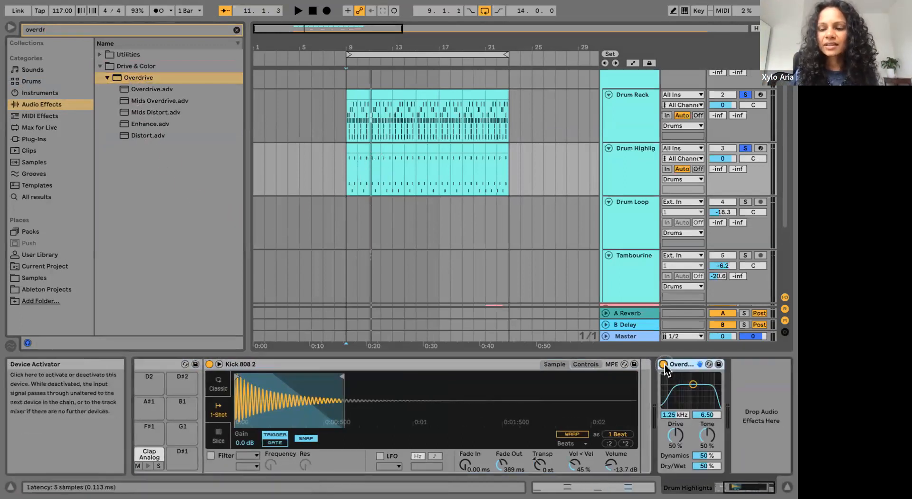
Bypass Overdrive, play the soloed drums from bar 9, re-enable the effect during playback and stop.
click(664, 364)
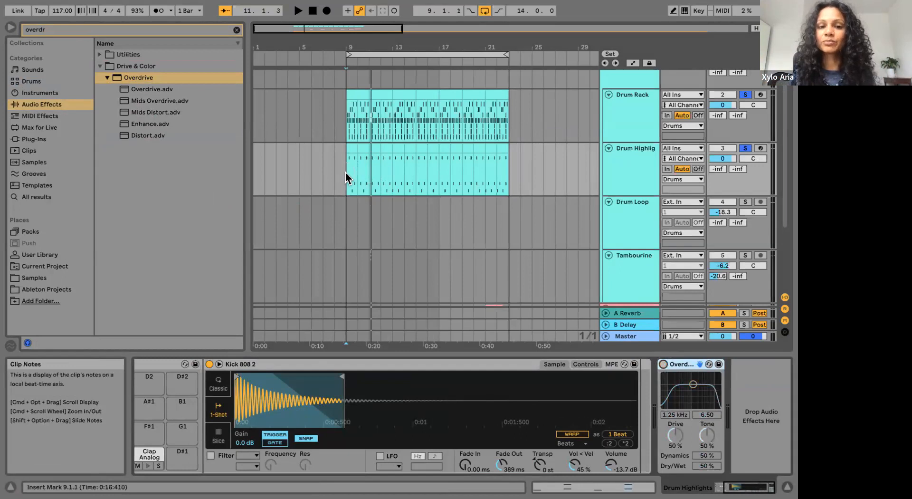
key(space)
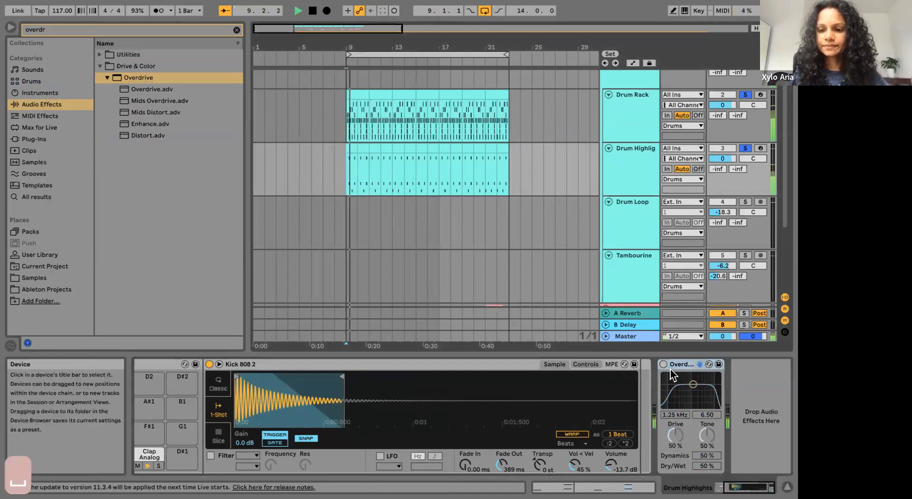
click(665, 364)
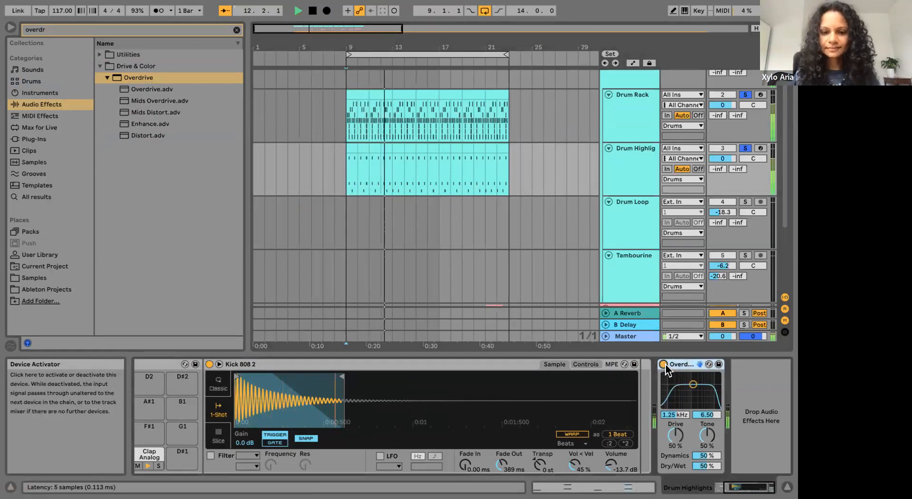
key(space)
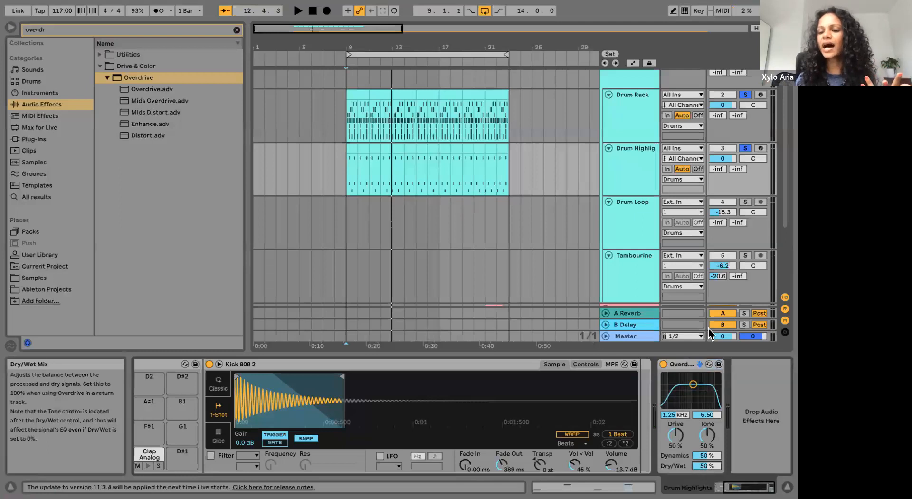
Try Overdrive's Dry/Wet mix at 100%, 50%, 20% and 0%.
drag(703, 466, 704, 442)
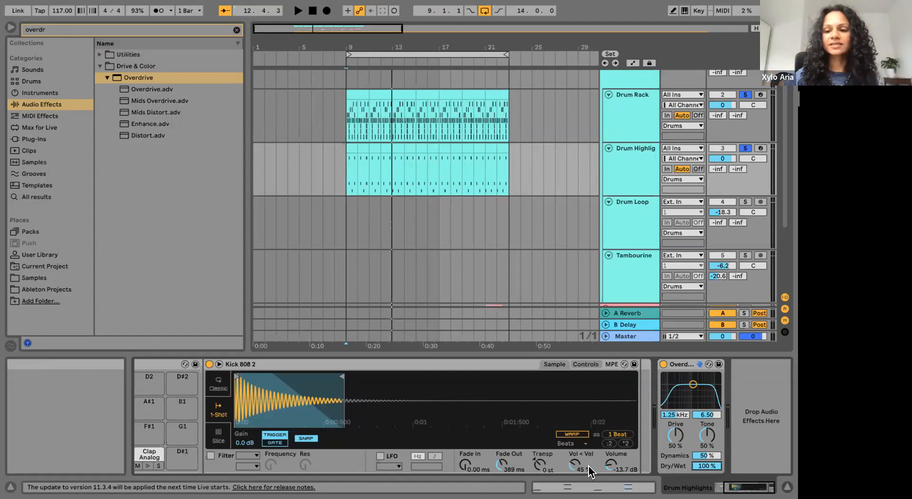
click(707, 465)
text(50)
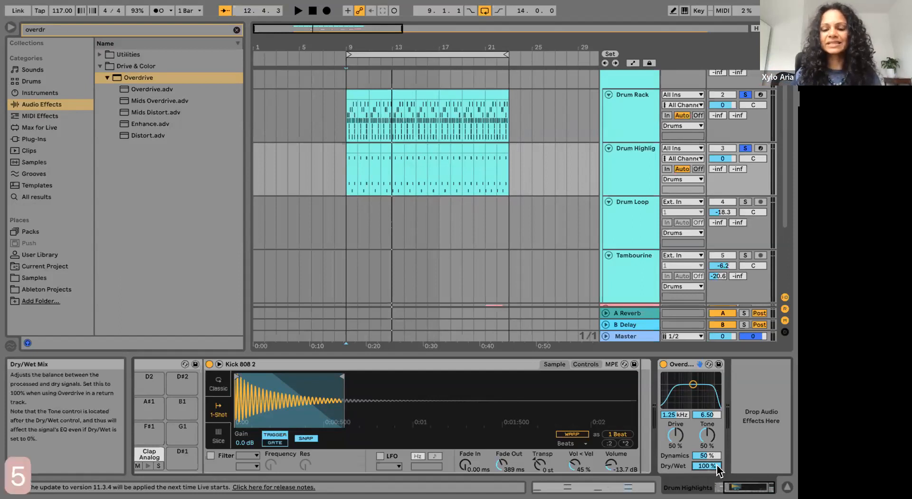
key(Return)
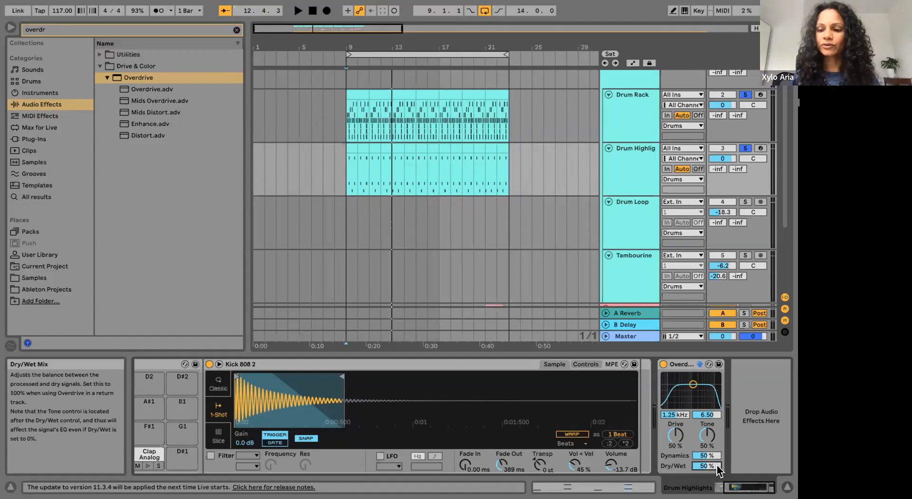
text(20)
key(Return)
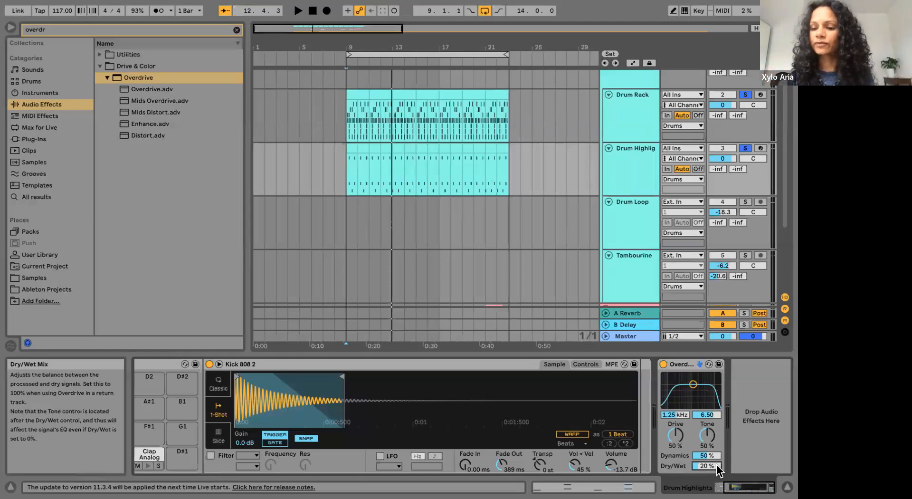
drag(707, 487, 715, 469)
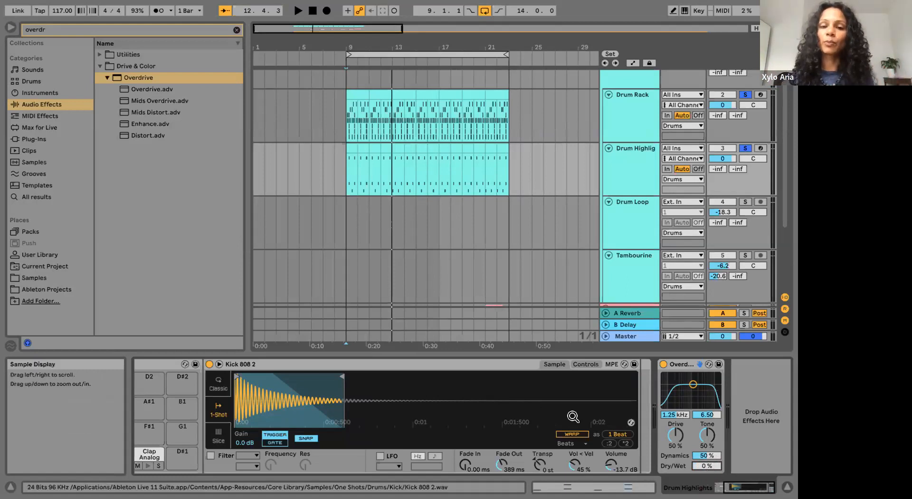
Play from bar 9 while raising Overdrive's Dry/Wet mix to 18%, and stop playback.
click(346, 188)
key(space)
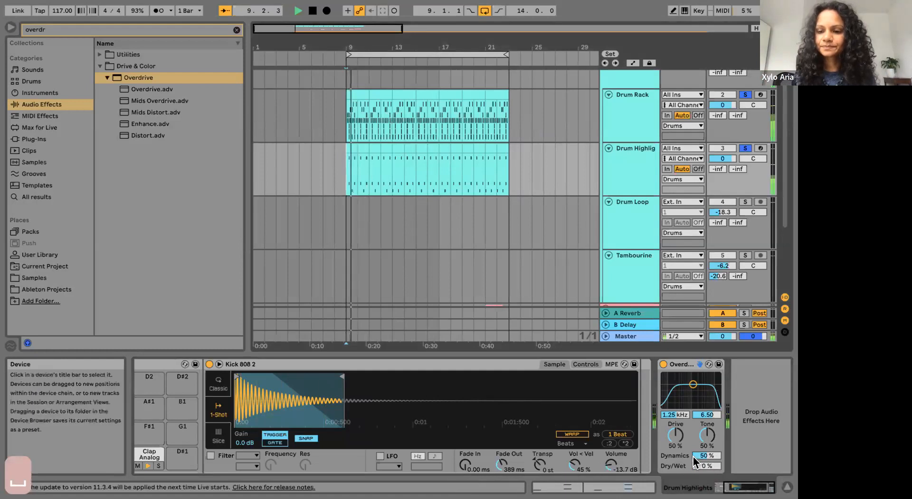
drag(710, 465, 709, 468)
key(space)
Unsolo Drum Highlights and Drum Rack, then clear the browser search and collapse the Drive & Color folder.
click(742, 149)
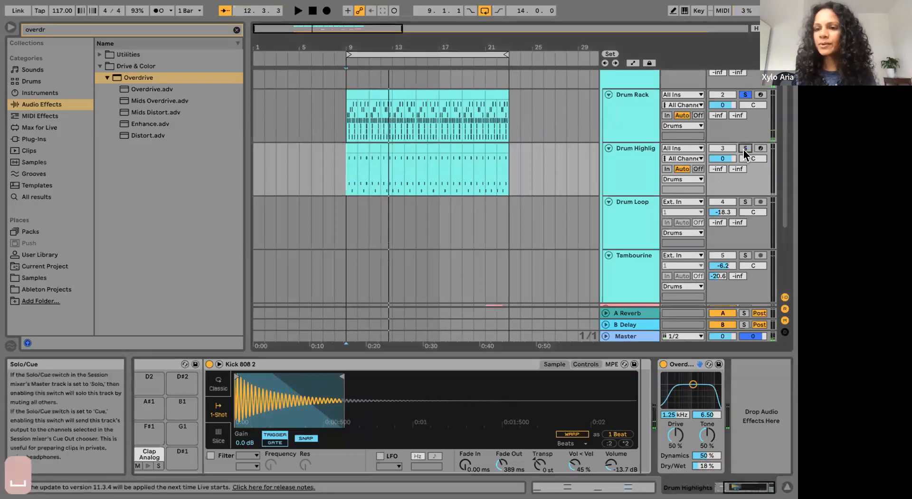
click(745, 93)
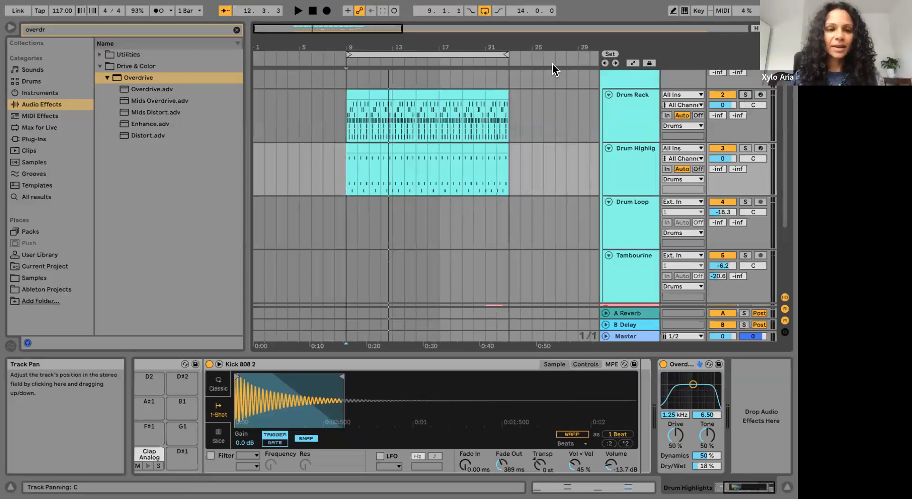
click(237, 30)
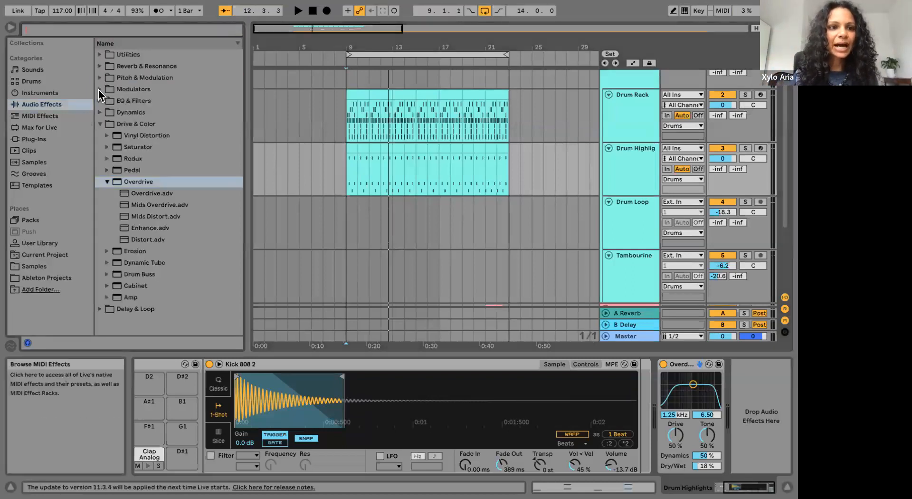
click(101, 124)
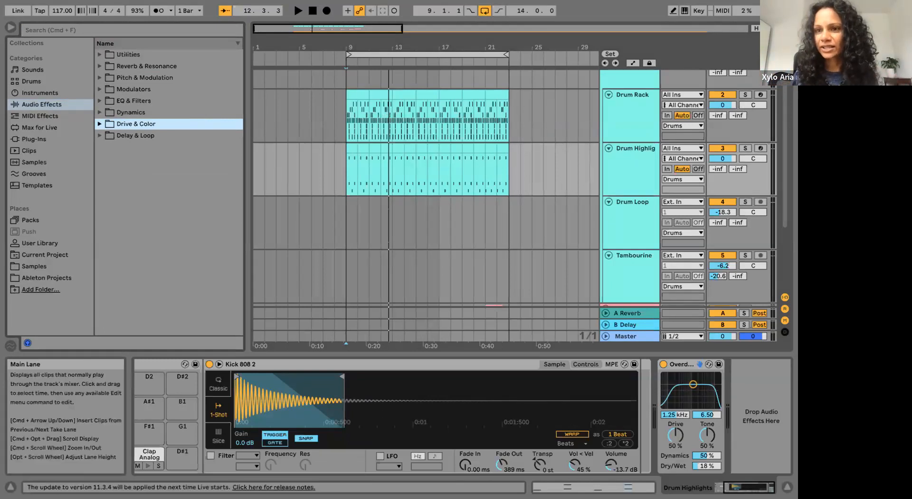
Copy the Drum Loop track's Cymatics clip from Session View into the Arrangement at bar 9.
key(Tab)
key(Tab)
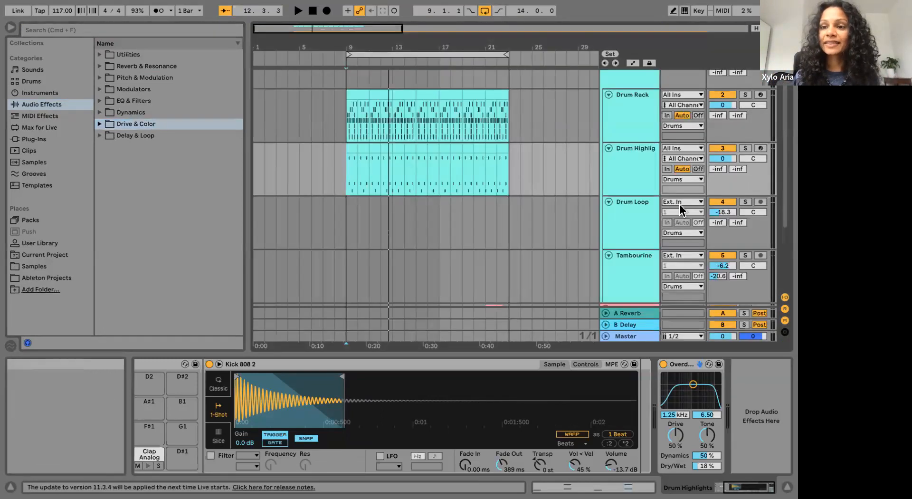
click(635, 234)
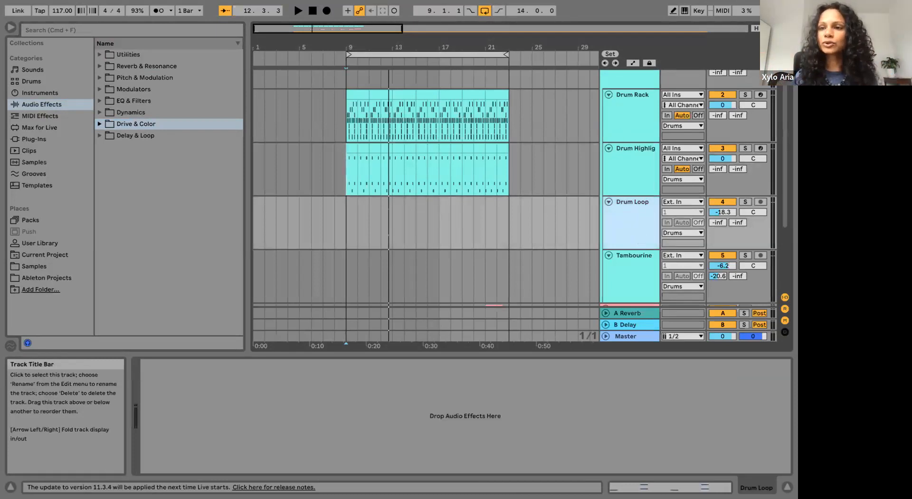
key(Tab)
key(Tab)
key(Tab)
drag(456, 55, 350, 201)
key(Tab)
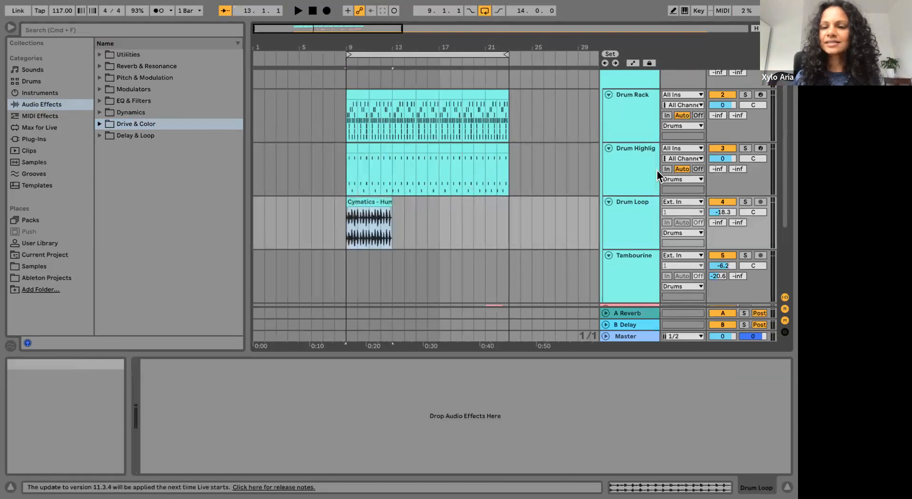
Solo the Drum Loop track, play its clip from bar 9 and stop playback.
click(745, 202)
click(349, 224)
key(space)
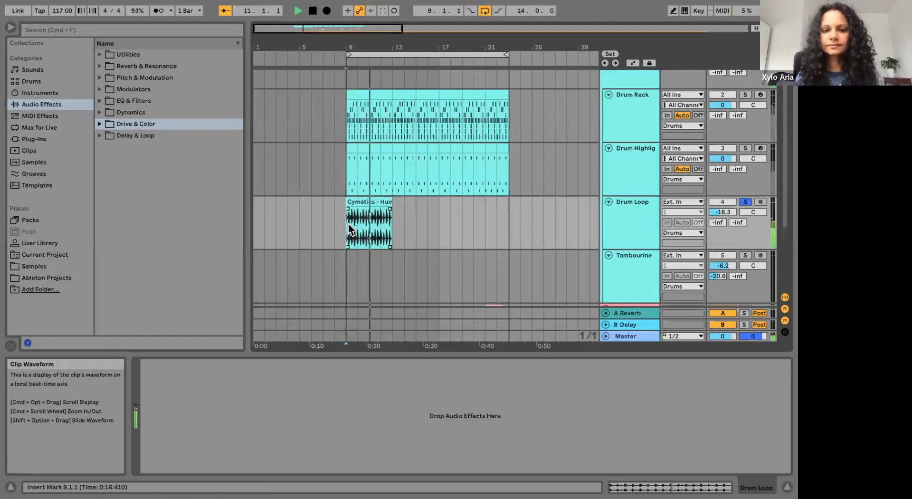
key(space)
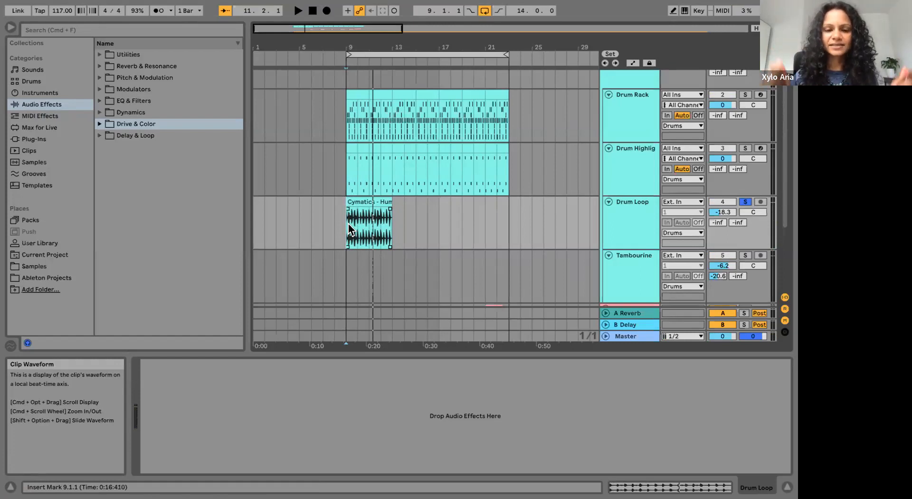
Duplicate the four-bar Drum Loop clip five times so the copies run from bar 9 to bar 33.
click(382, 202)
key(super+c)
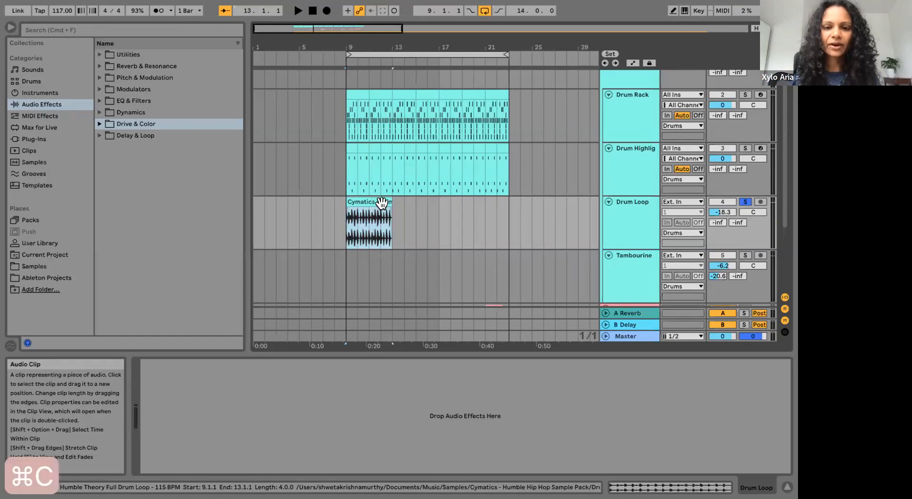
key(super+d)
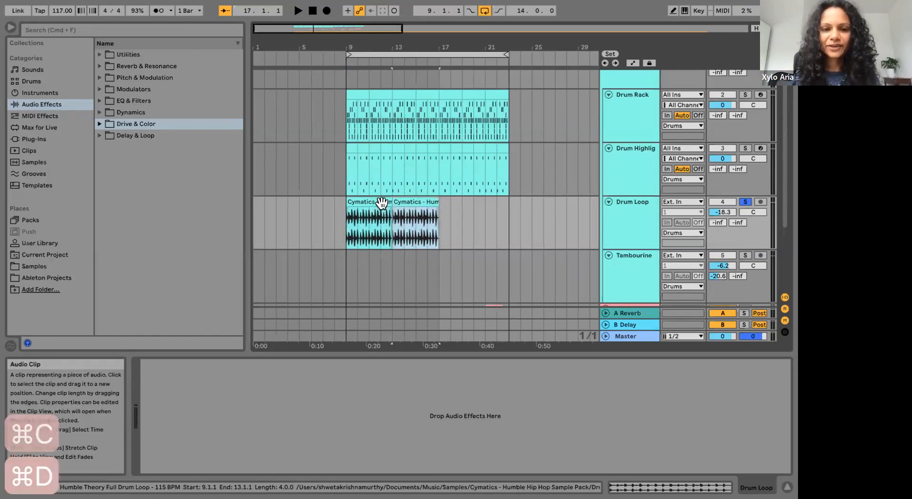
key(super+d)
key(super+d)
key(super+d)
key(super+d)
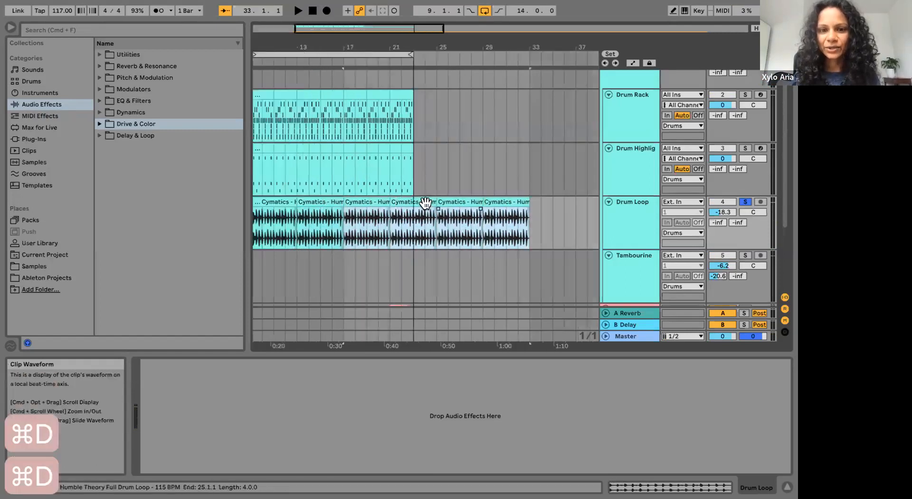
Delete the two surplus Drum Loop clips after bar 25 and shorten the last remaining clip to end at bar 23.
click(498, 201)
key(BackSpace)
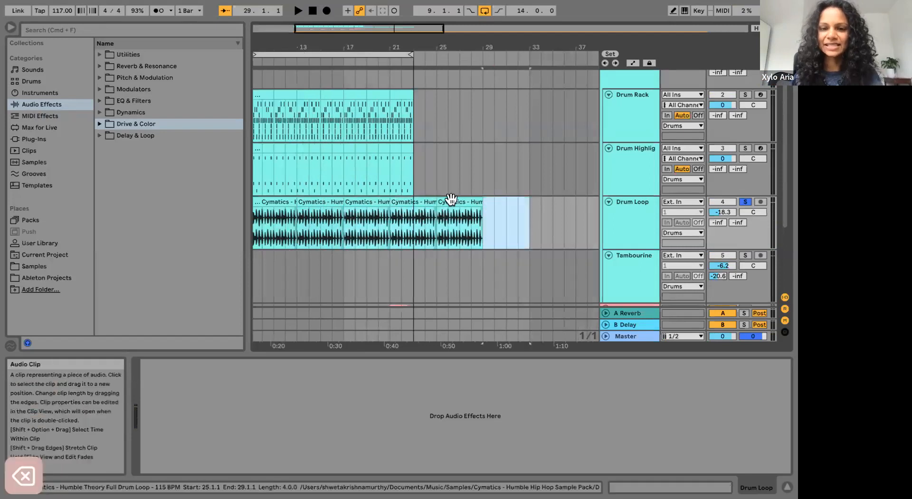
click(451, 201)
key(BackSpace)
drag(443, 201, 414, 201)
scroll(416, 202, left, 5)
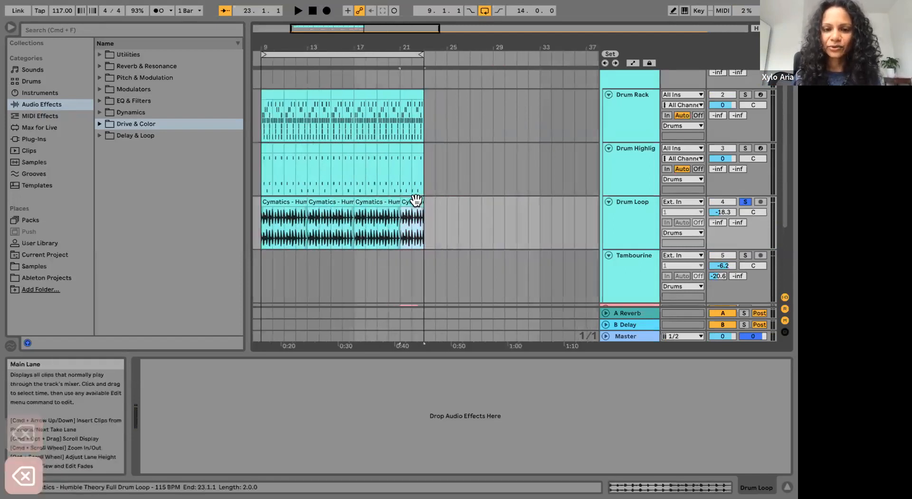
Switch the solo to Drum Rack and Drum Highlights, play from bar 9, add Drum Loop during playback, stop and clear all solos.
click(745, 203)
click(744, 96)
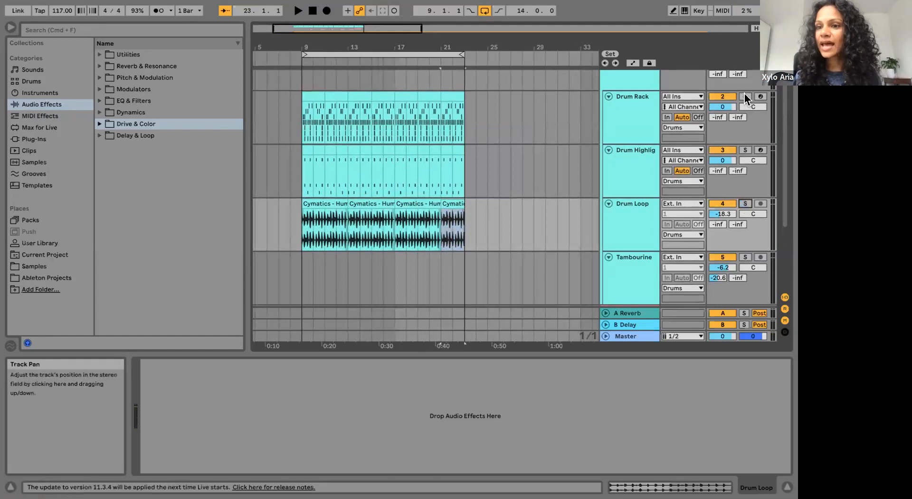
click(744, 149)
click(306, 231)
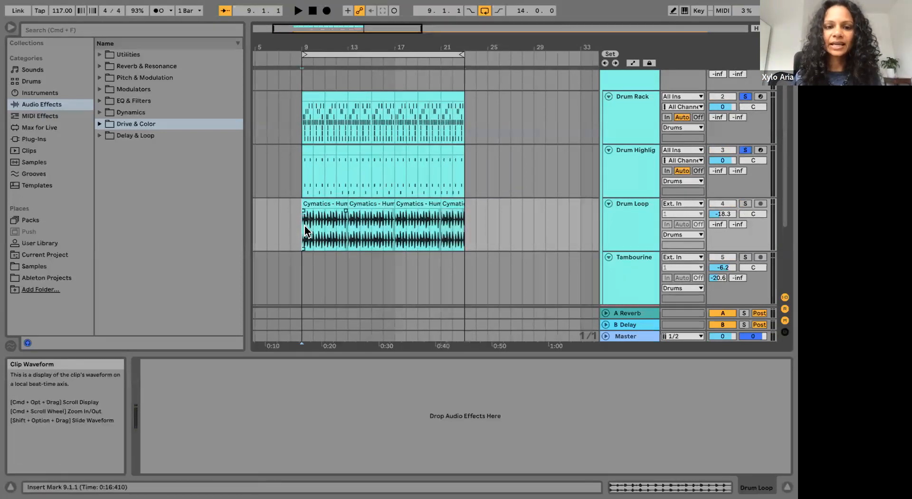
scroll(337, 228, down, 2)
key(space)
scroll(338, 226, left, 3)
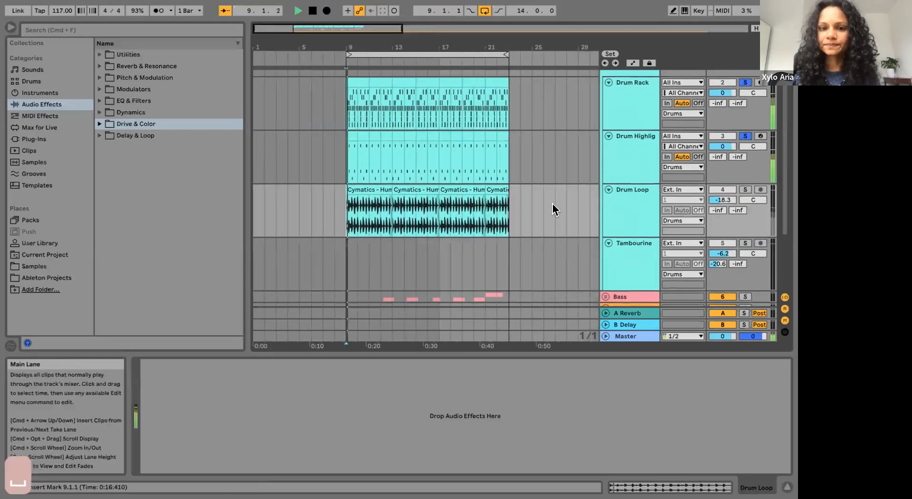
click(746, 189)
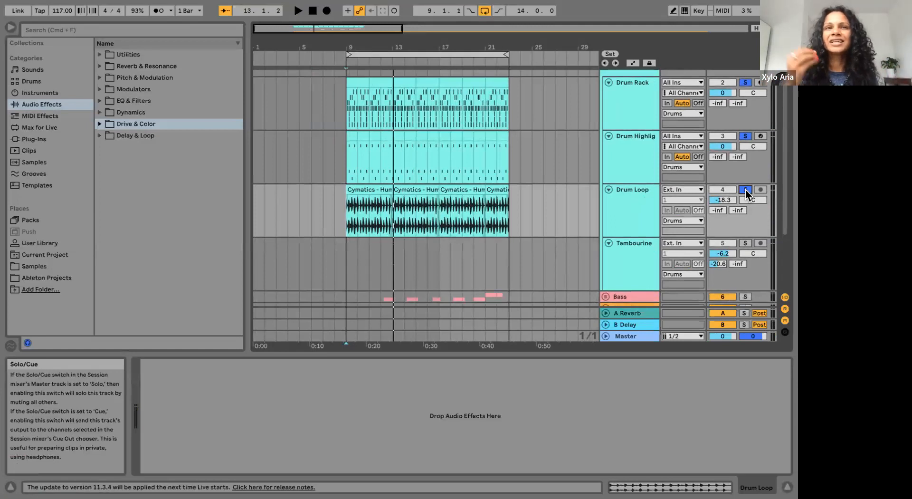
click(745, 83)
Copy the Tambourine track's clip from Session View into the Arrangement at bar 17.
key(Tab)
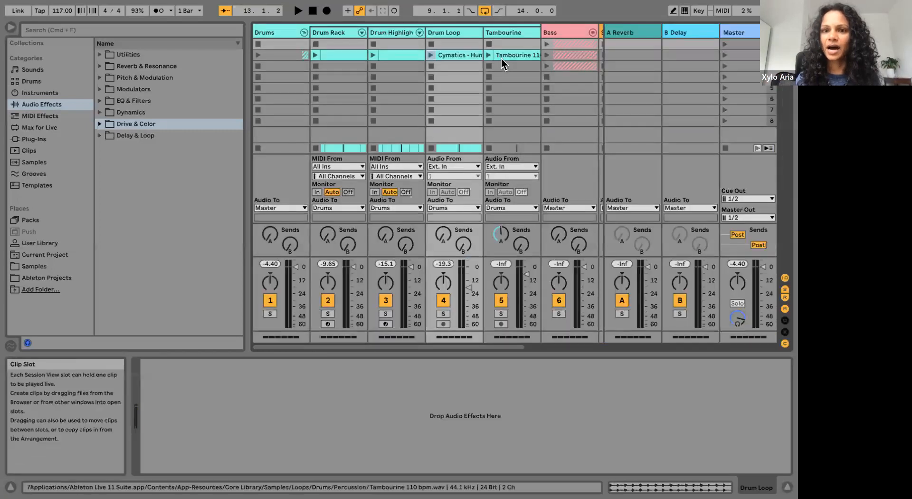
key(Tab)
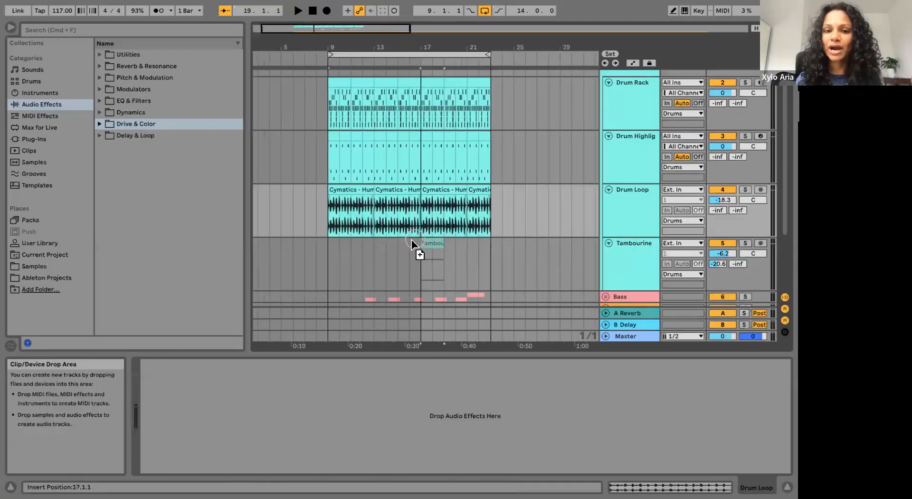
click(420, 243)
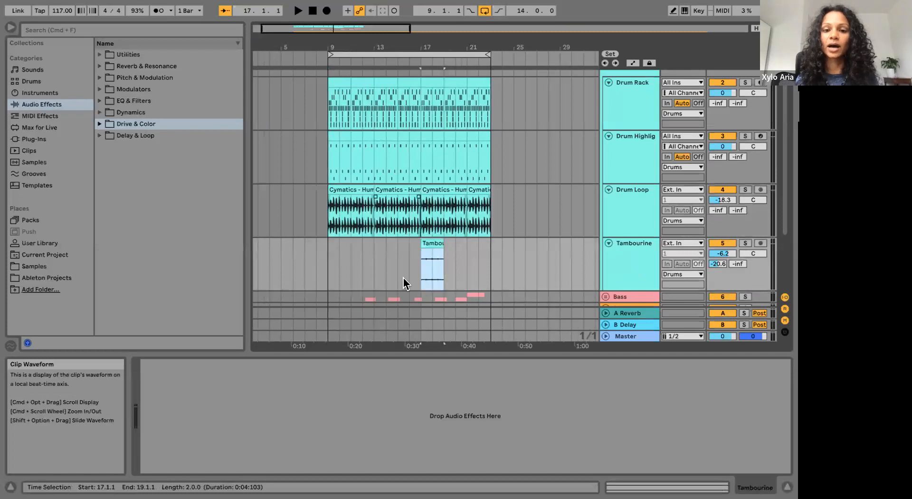
Duplicate the Tambourine clip at bar 17 twice so the copies run up to bar 23.
click(430, 244)
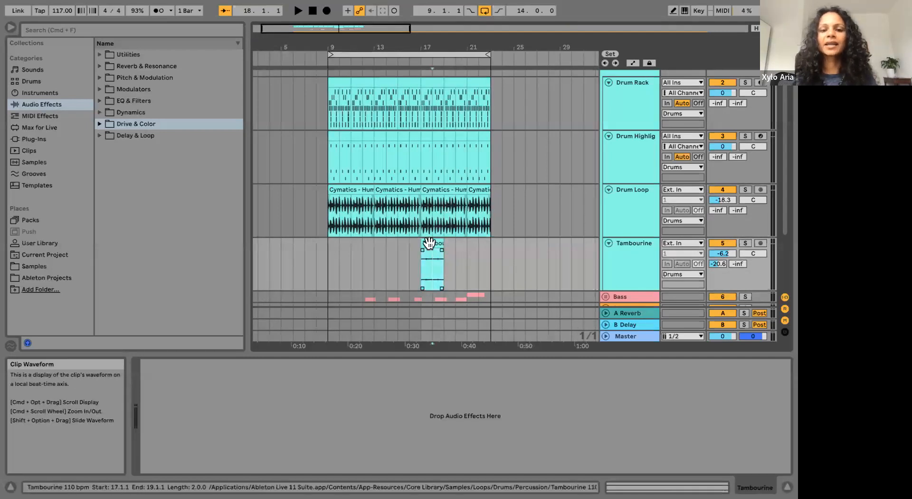
key(super+c)
key(super+d)
key(super+d)
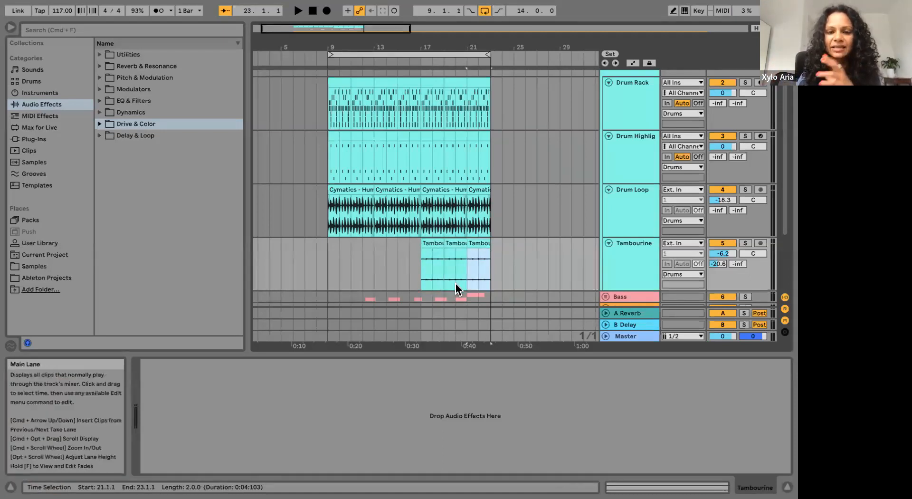
Play the arrangement from bar 15, solo the Drums group during playback, and stop once the tambourine has come in.
click(397, 262)
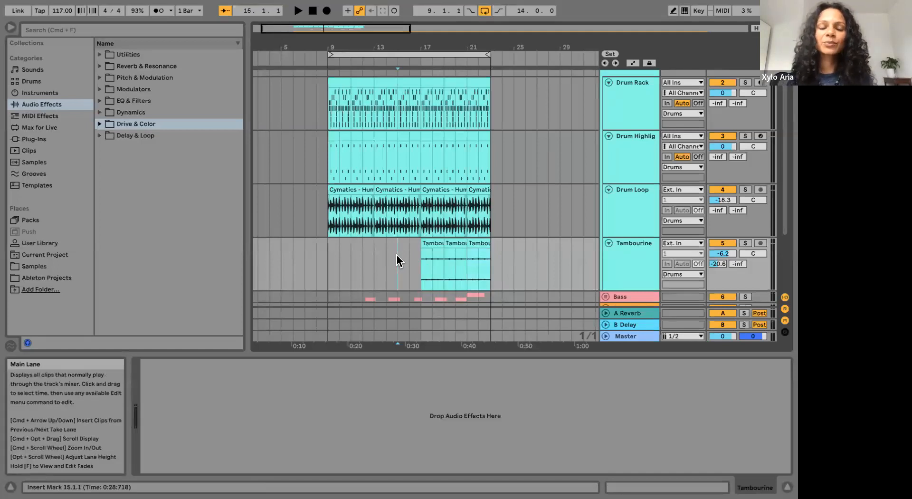
key(space)
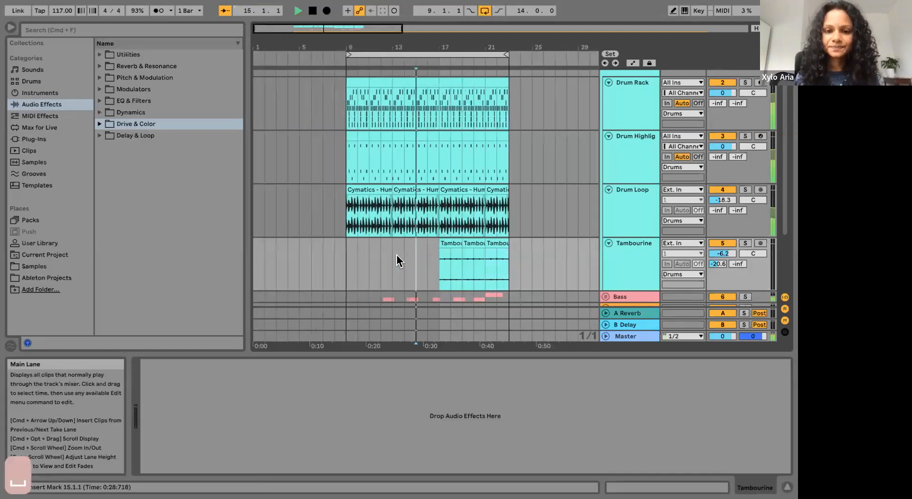
scroll(429, 260, down, 1)
scroll(428, 259, down, 2)
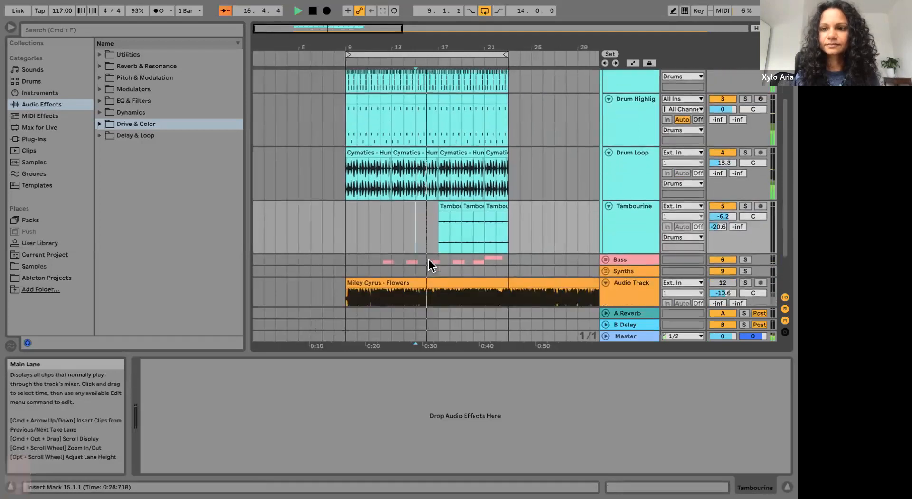
scroll(429, 259, up, 5)
click(745, 77)
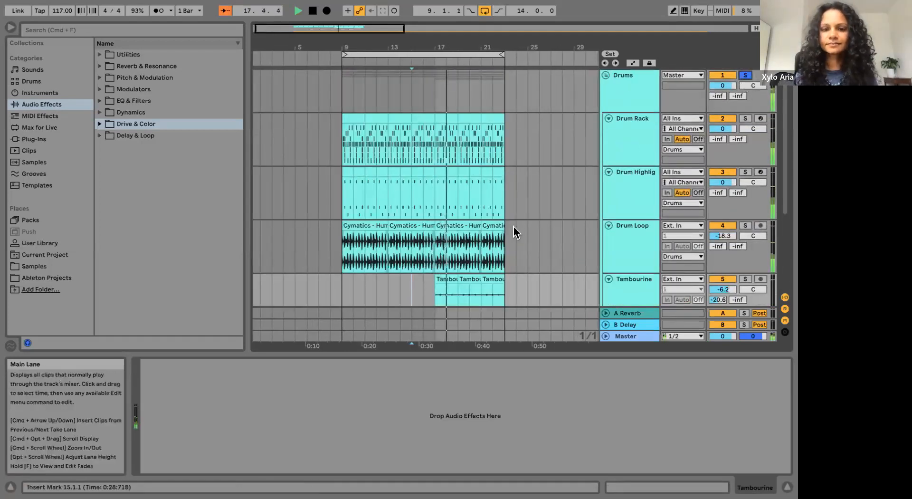
scroll(513, 226, down, 2)
scroll(514, 226, up, 1)
scroll(514, 226, down, 1)
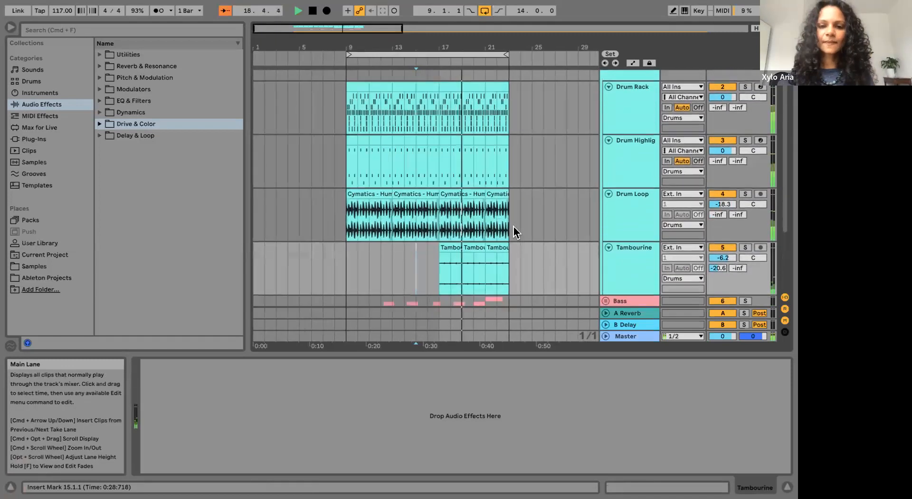
key(space)
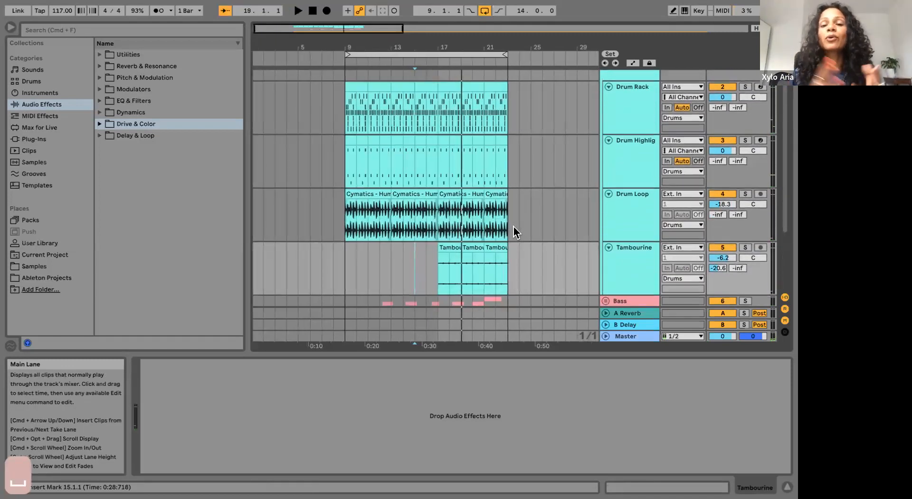
Group the Drum Rack, Drum Highlights, Drum Loop and Tambourine tracks together.
scroll(514, 226, up, 1)
scroll(513, 226, up, 1)
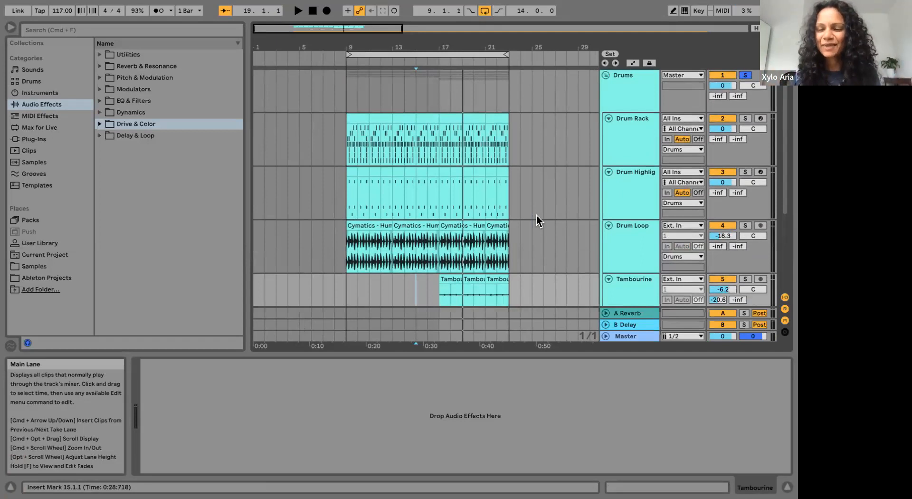
click(643, 143)
scroll(644, 143, down, 1)
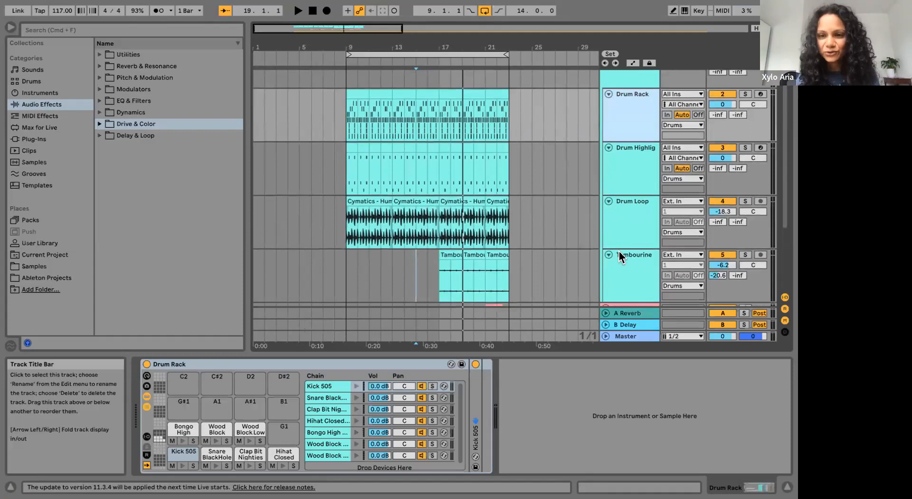
scroll(619, 251, down, 1)
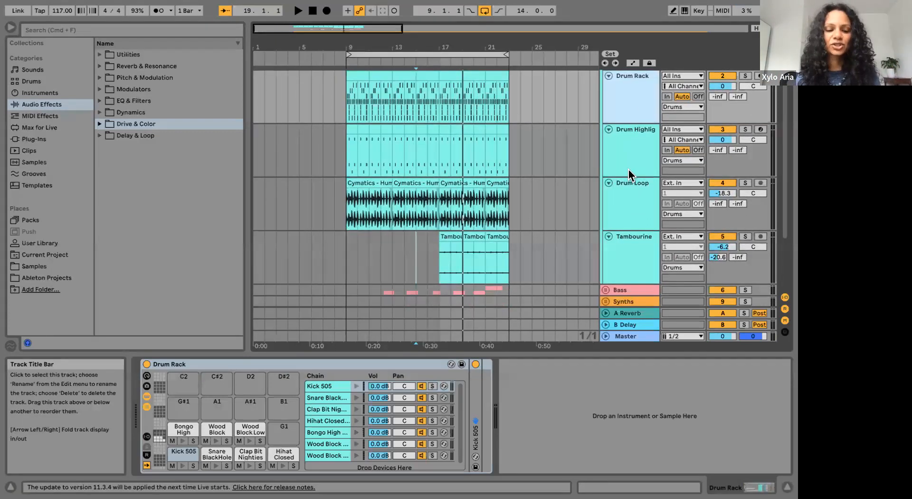
shift+click(629, 235)
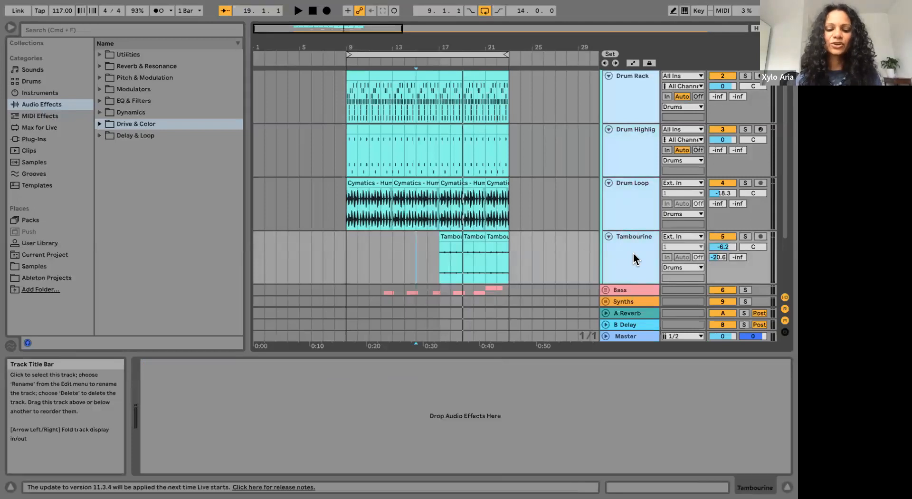
key(super+g)
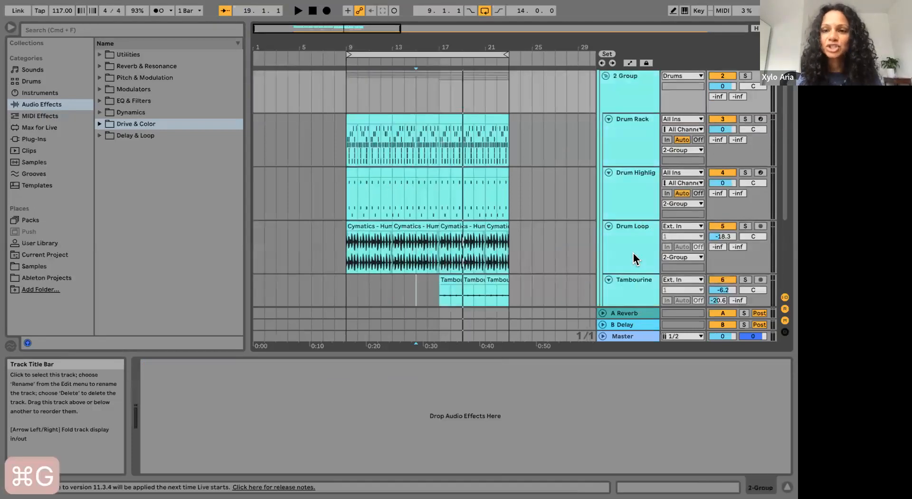
Open the new group's name for editing, leave it unnamed, and undo the grouping.
click(637, 100)
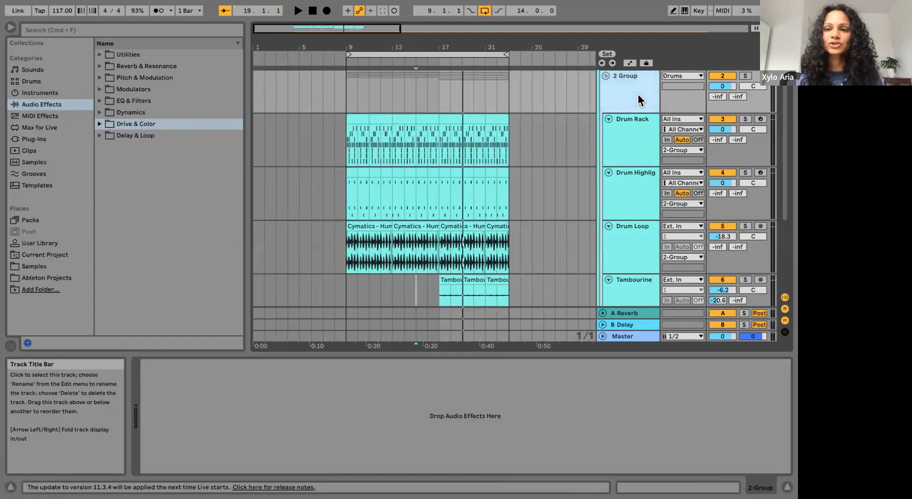
key(super+r)
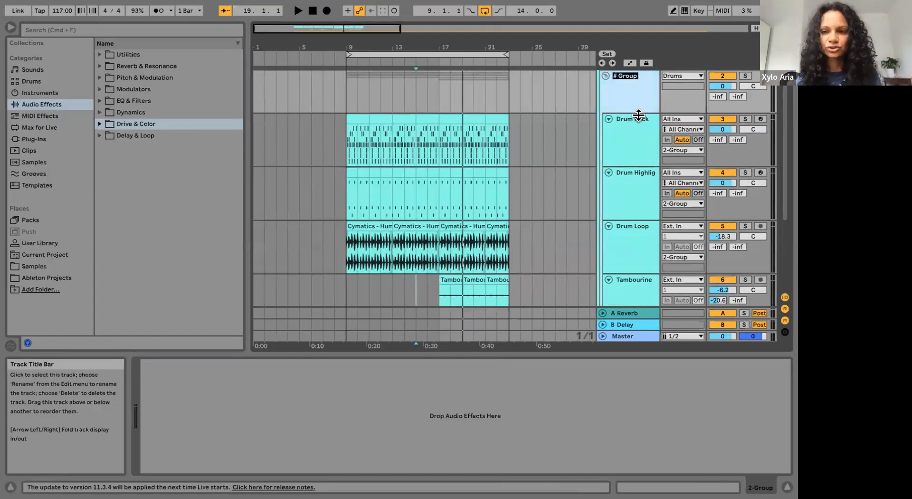
click(640, 157)
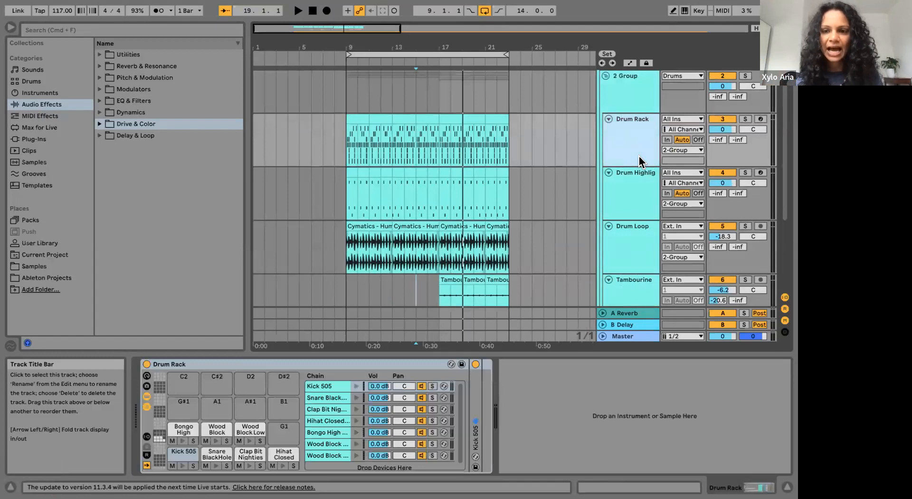
key(super+z)
Show the Drums group's effects, fold the group, and select the Bass group.
click(614, 96)
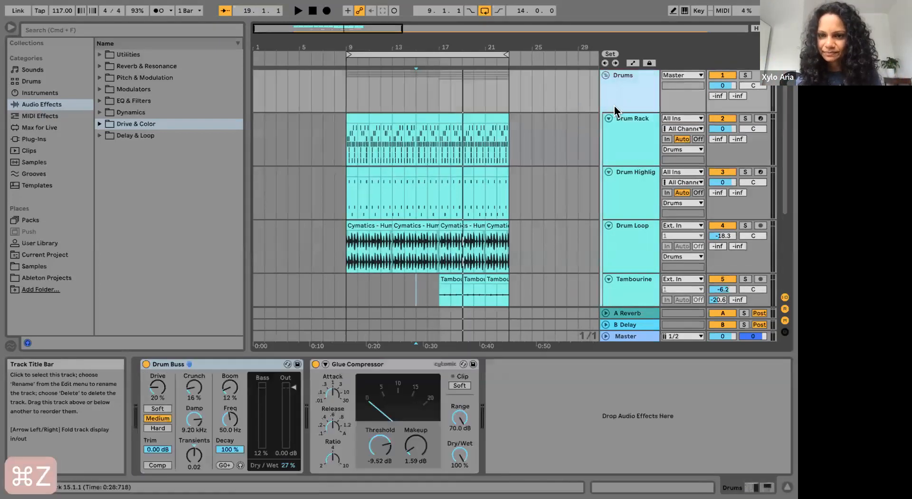
click(605, 75)
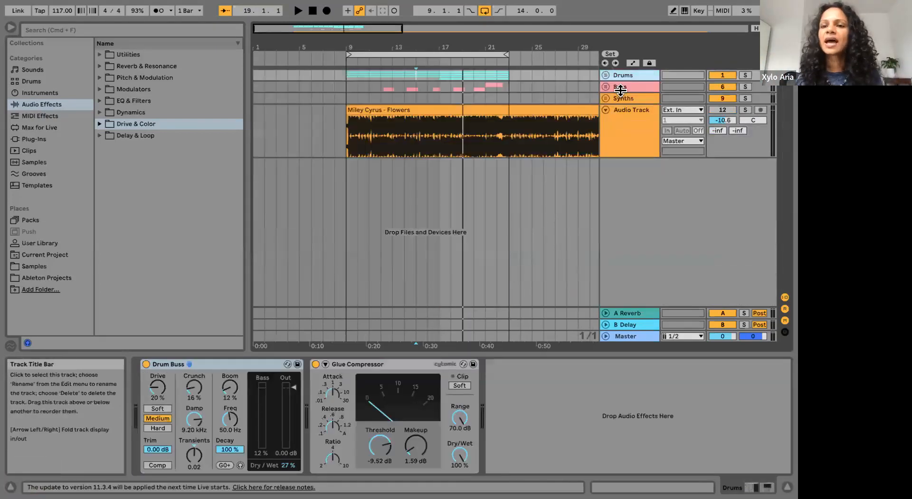
click(617, 87)
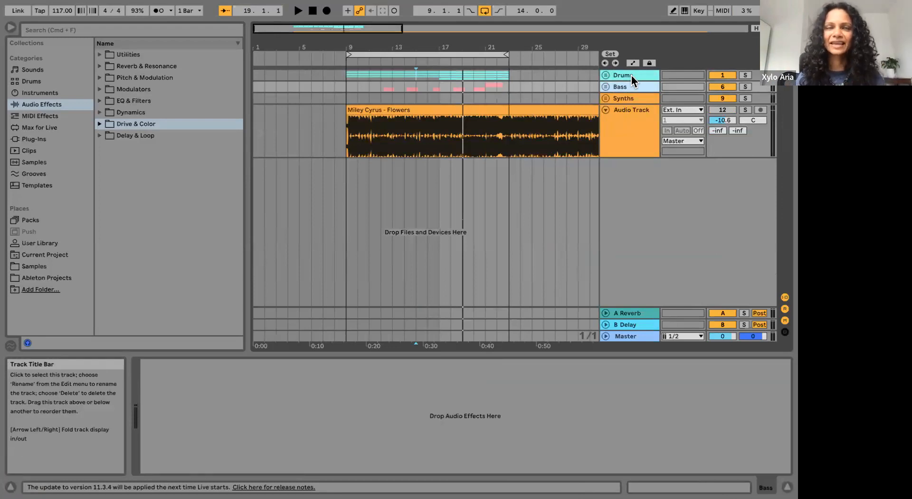
click(415, 264)
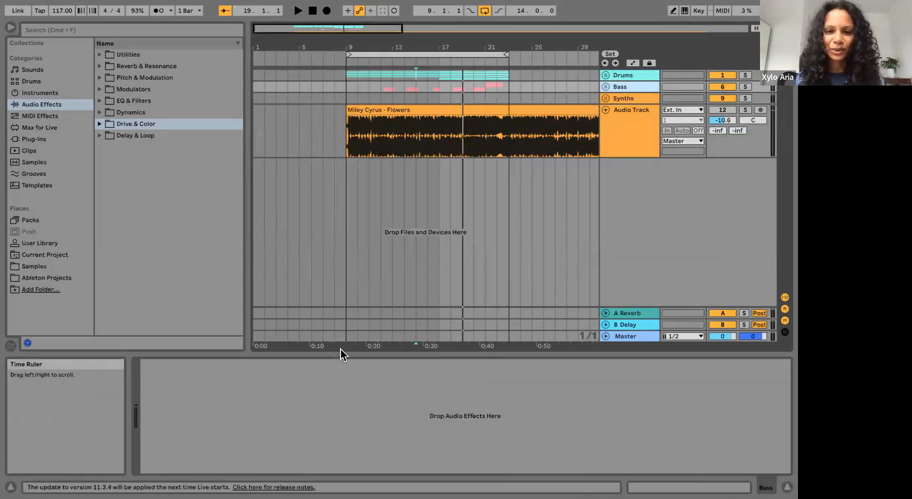
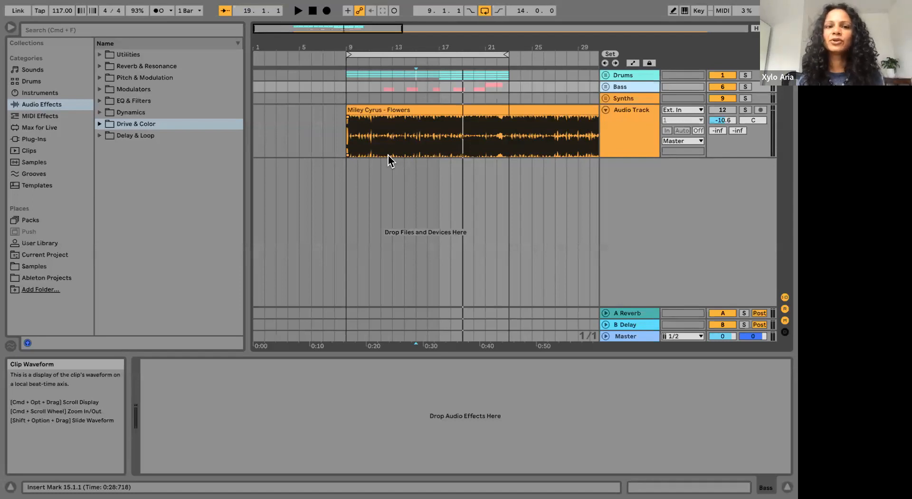
Unfold the Drums group and show the Kick 505 sample device inside the Drum Rack track.
click(608, 72)
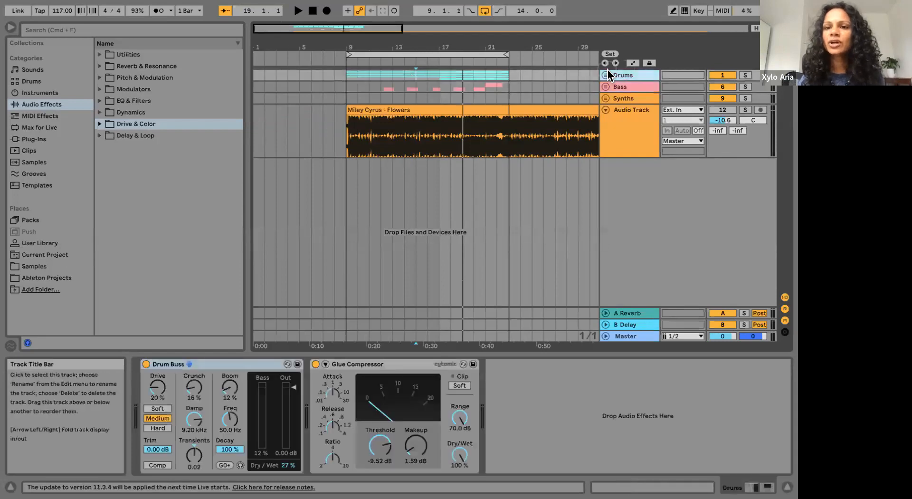
alt+click(609, 95)
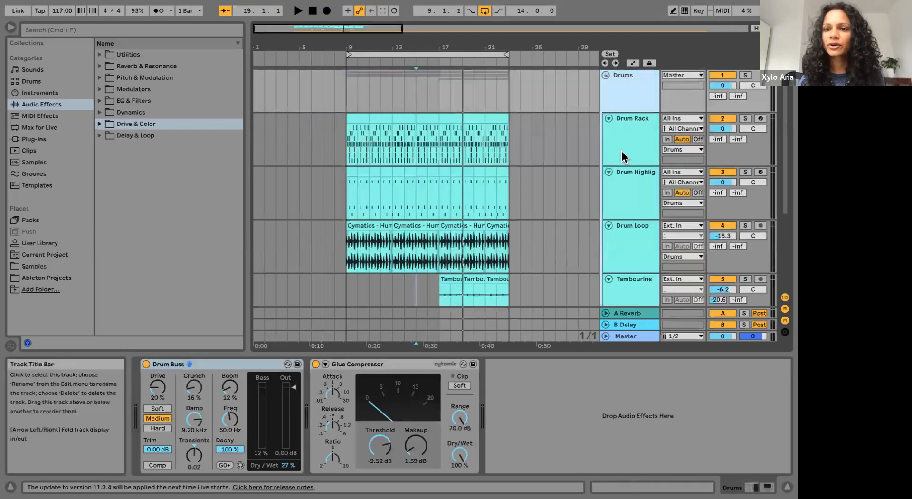
click(622, 152)
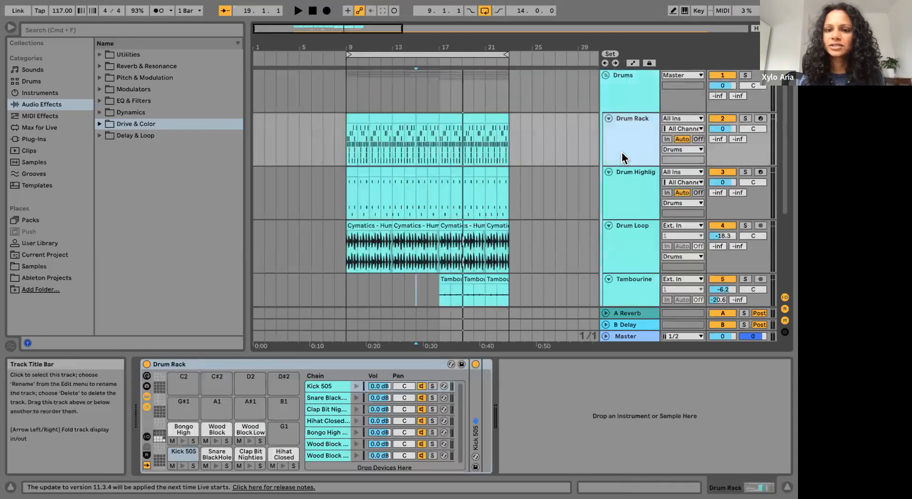
click(181, 456)
double_click(180, 455)
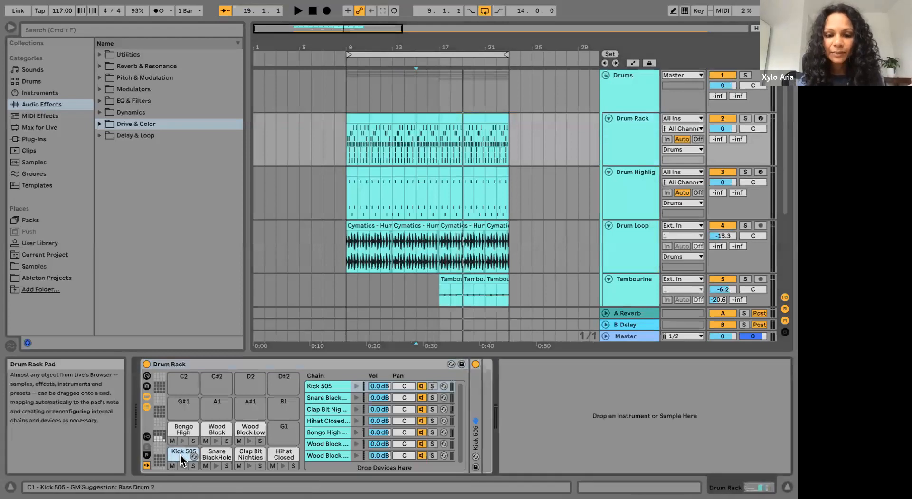
double_click(477, 414)
scroll(606, 450, right, 8)
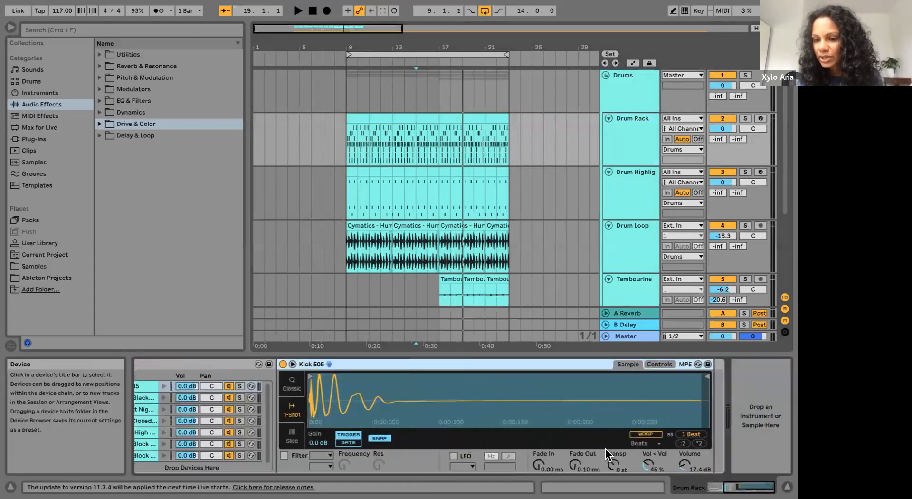
scroll(623, 466, left, 2)
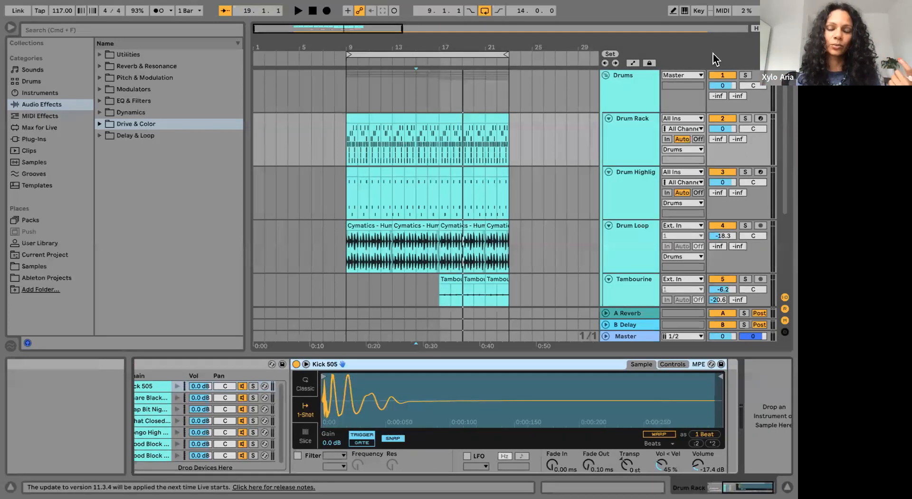
Fold the Drums group and unfold the Bass group to show its Bass and Daffy Duck tracks.
click(605, 75)
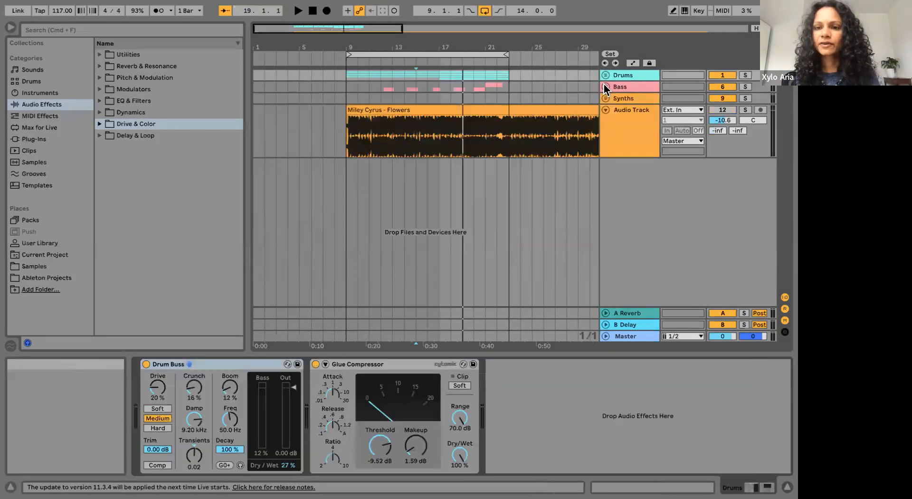
click(605, 87)
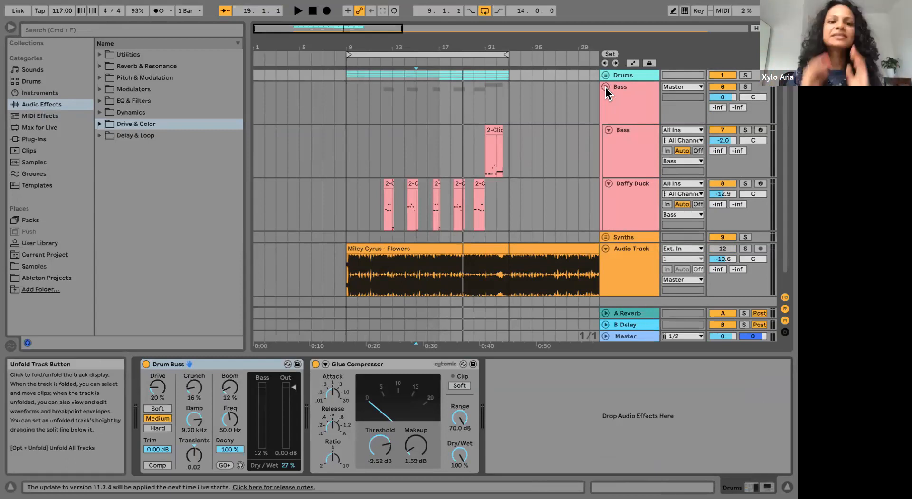
Compare the browser's Sounds and Instruments categories, ending on Instruments.
click(31, 70)
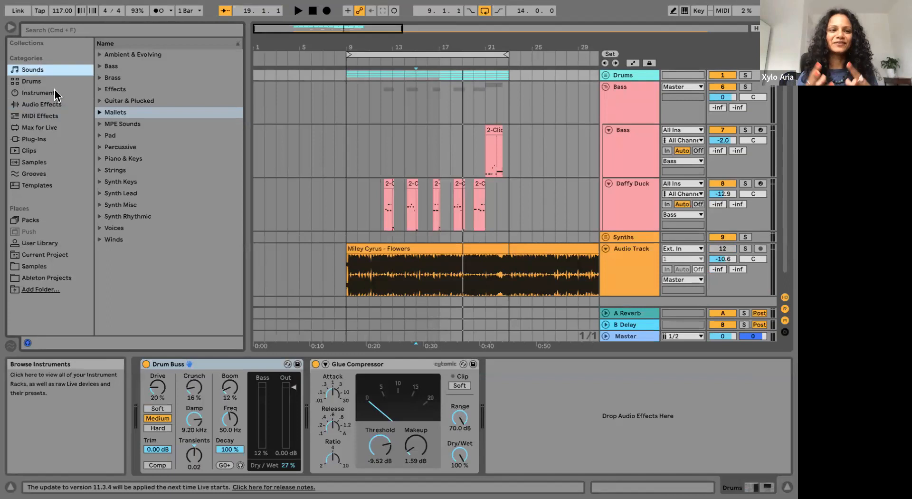
click(27, 96)
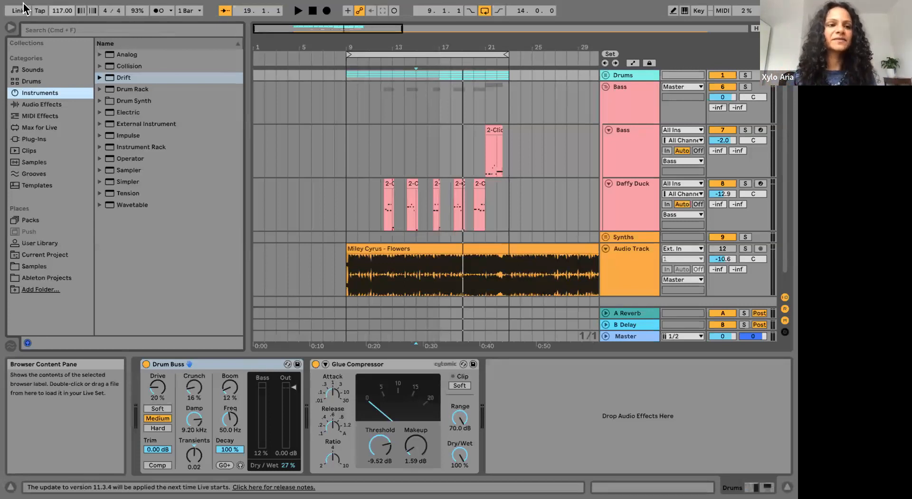
click(37, 70)
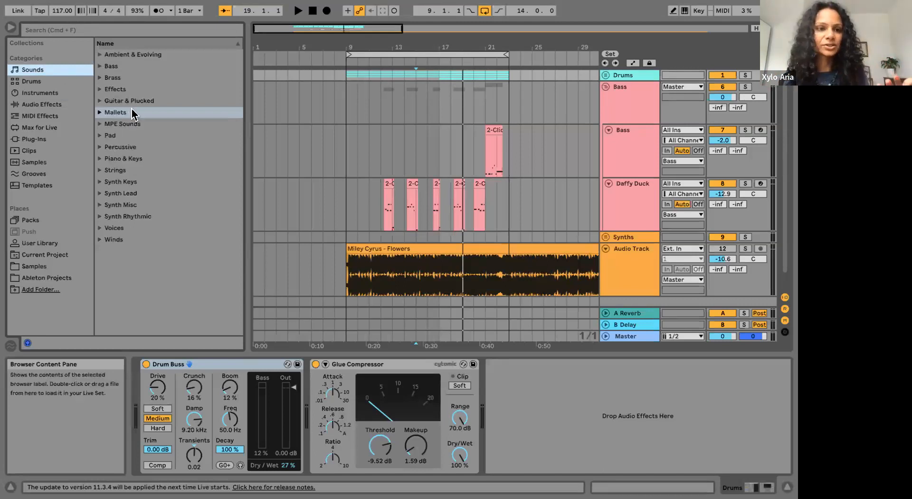
click(39, 94)
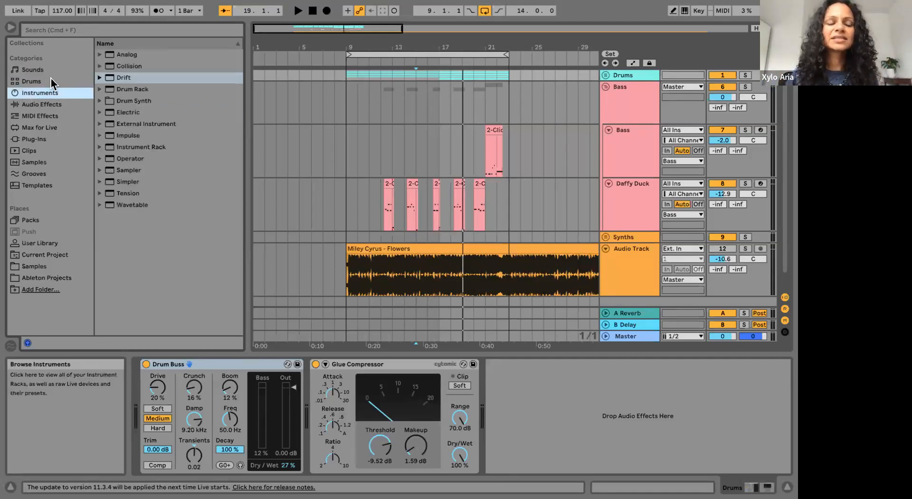
Browse the Tension instrument's Bass presets, previewing Clicky Organ Bass, Electric Basic Bass and Electric Damped Bass.
click(100, 193)
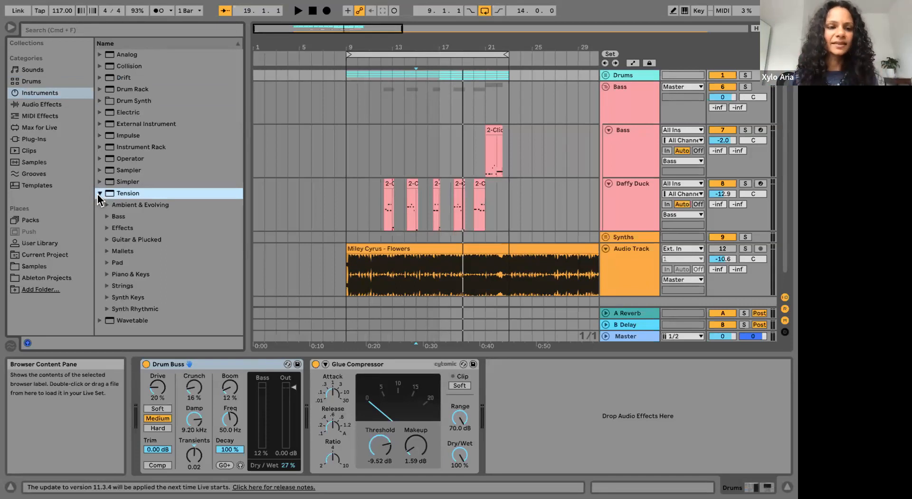
click(107, 217)
scroll(107, 218, down, 5)
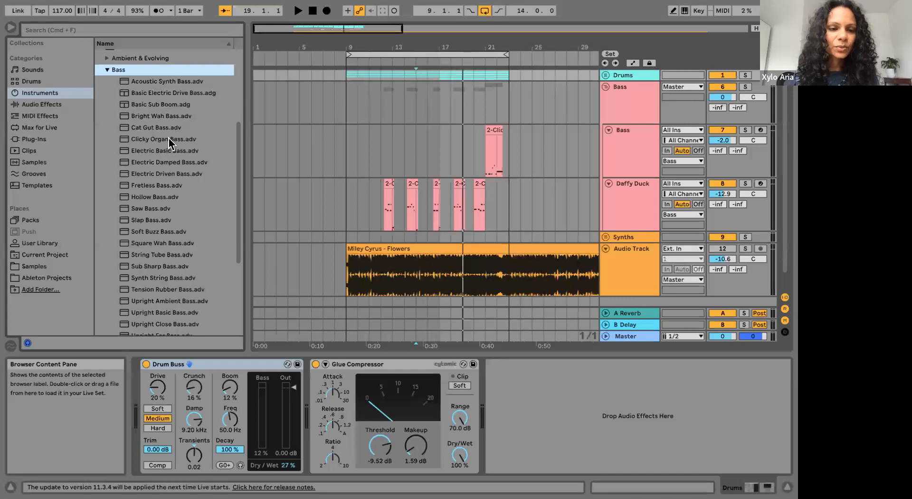
click(168, 138)
click(170, 150)
click(170, 163)
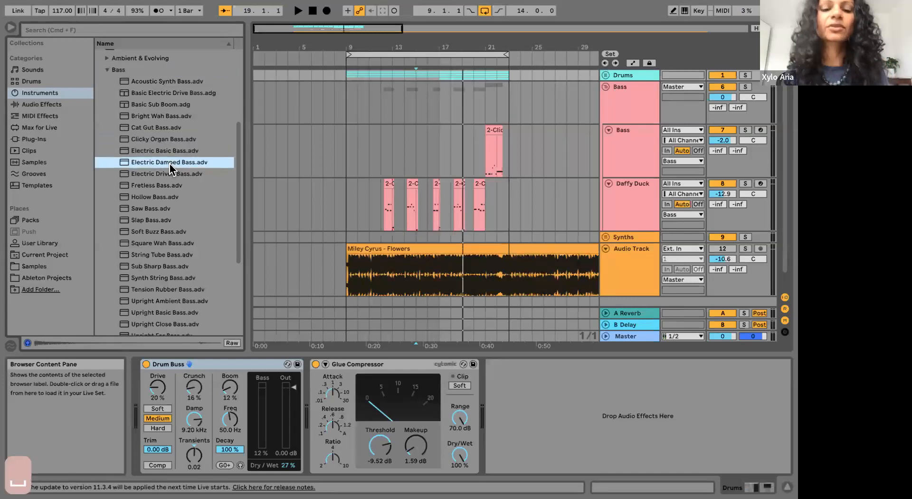
Try out placing the Electric Damped Bass preset, and select the Bass track to show that instrument.
drag(161, 163, 180, 184)
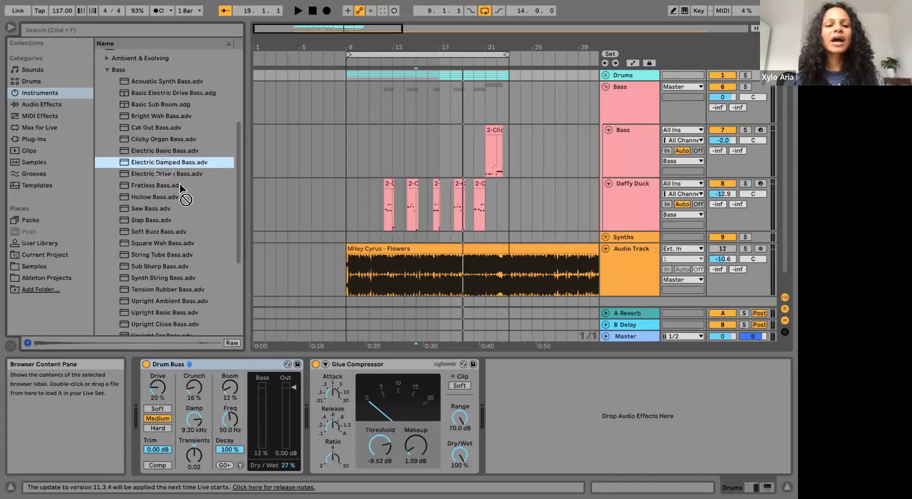
drag(303, 152, 177, 161)
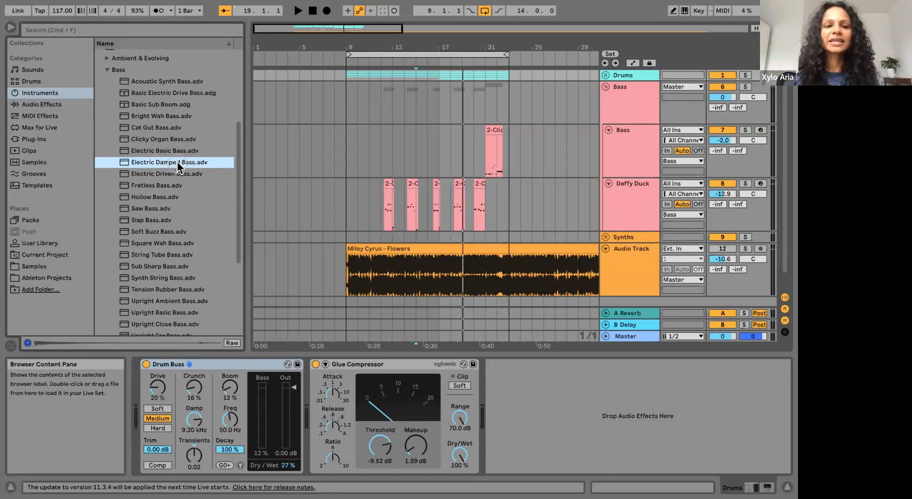
click(623, 135)
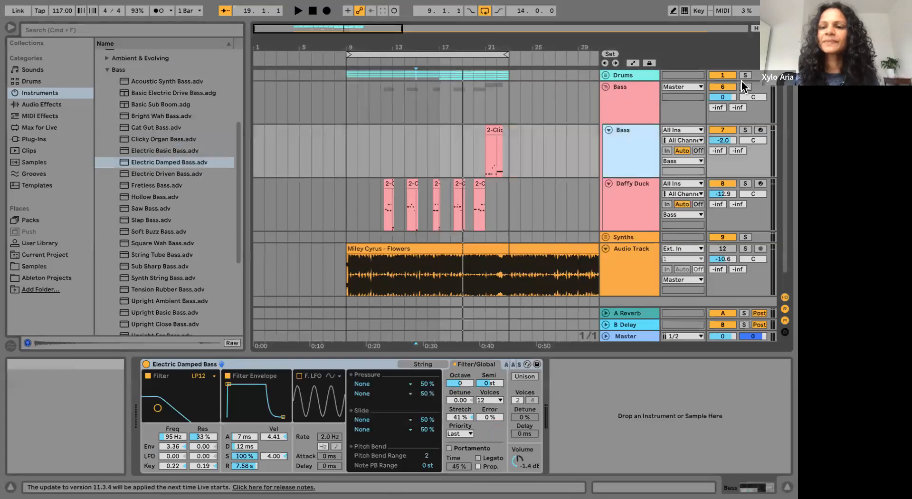
Place the Bass track's 2-Clicky Organ session clip at bar 9 of the arrangement and duplicate it twice up to bar 21.
key(Tab)
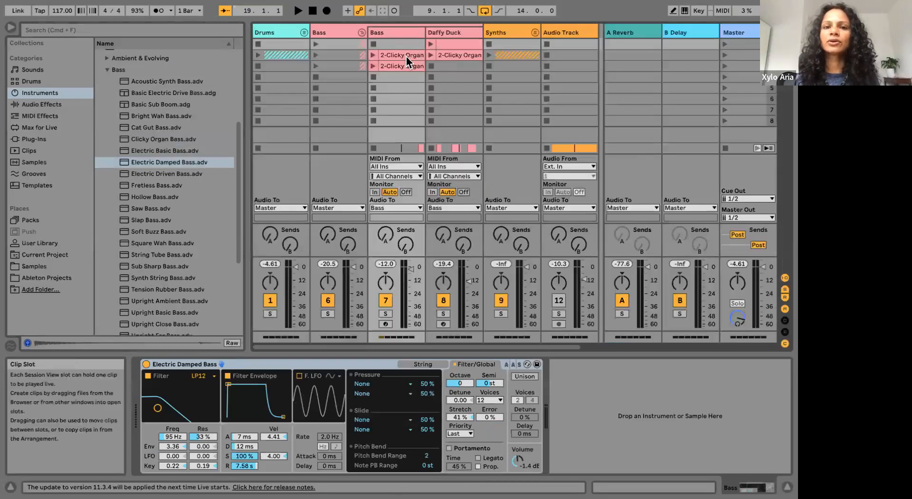
key(Tab)
drag(394, 134, 342, 138)
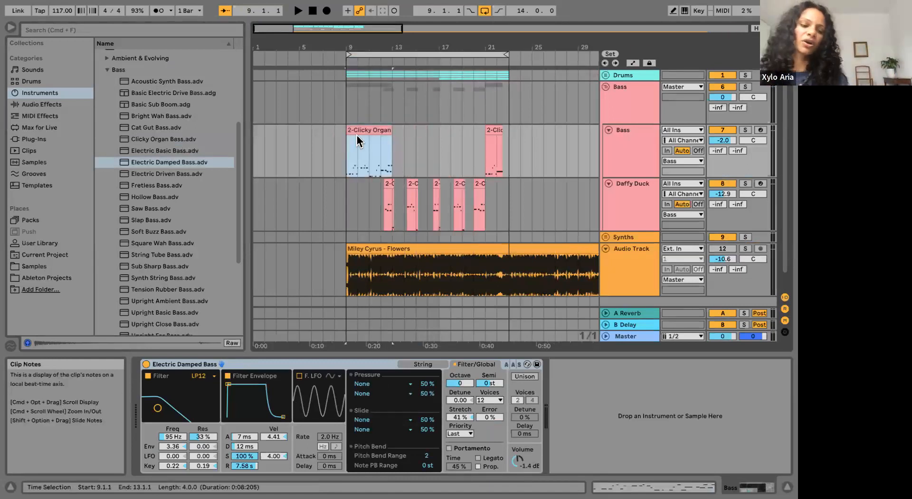
key(super+c)
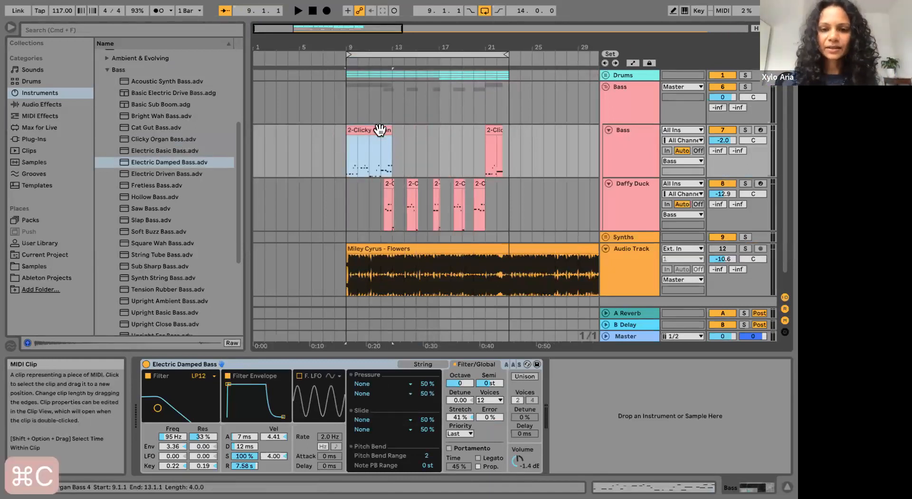
key(super+d)
key(super+d)
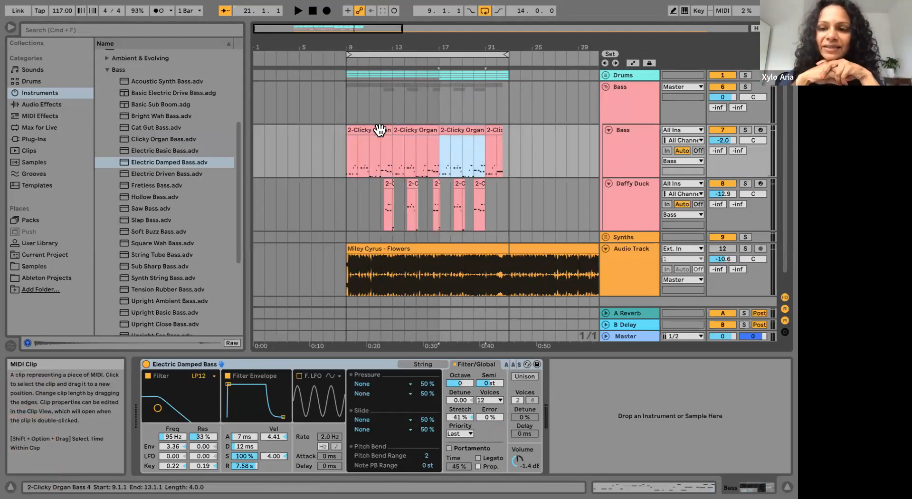
Solo the Bass track and listen to its clips from bar 9.
click(349, 168)
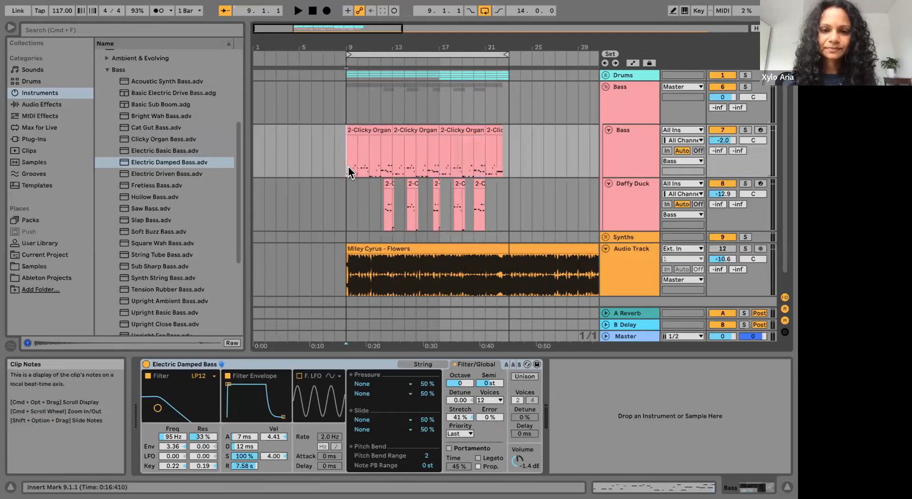
click(744, 130)
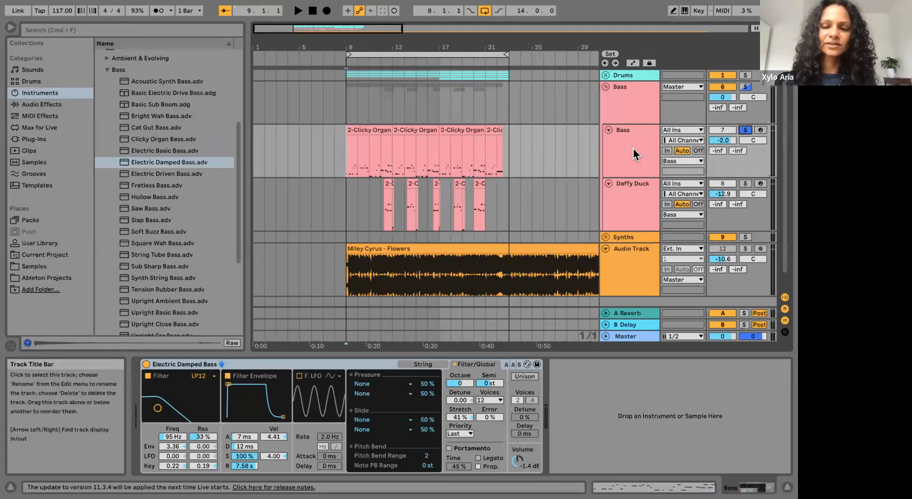
key(space)
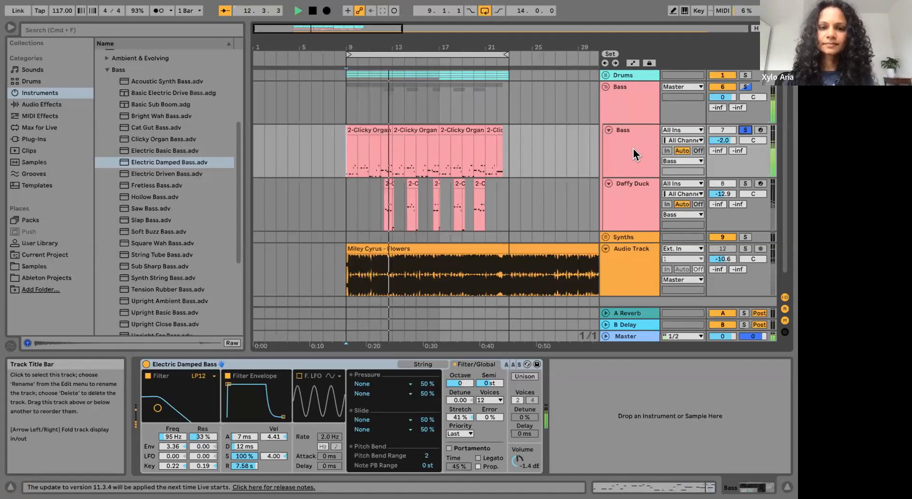
key(space)
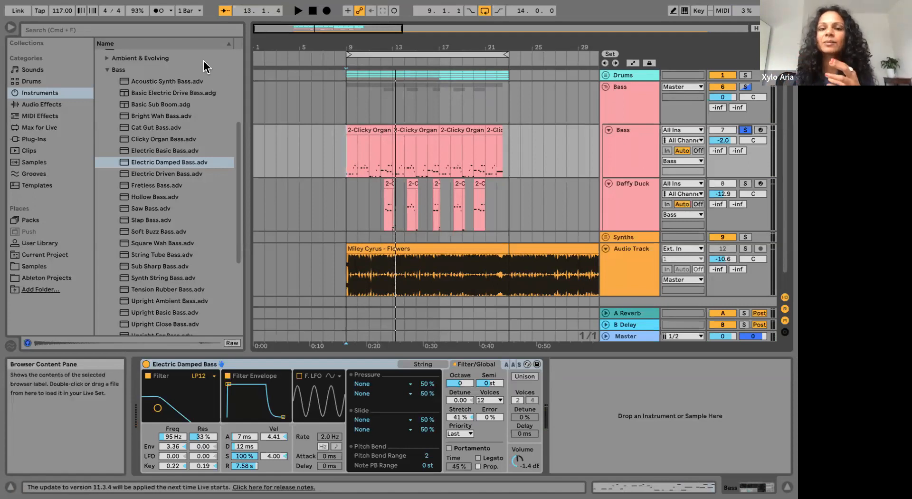
Find EQ Eight by searching the audio effects for "eq" and load it after the Bass track's instrument.
click(110, 69)
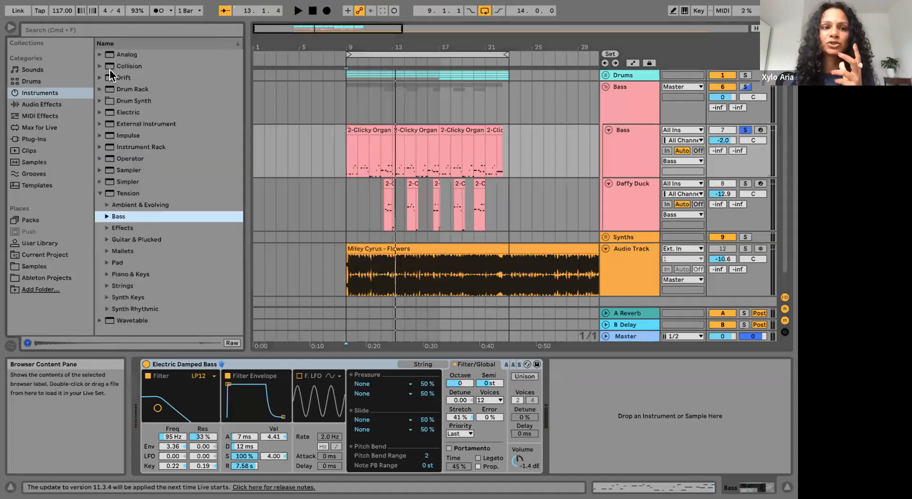
click(53, 31)
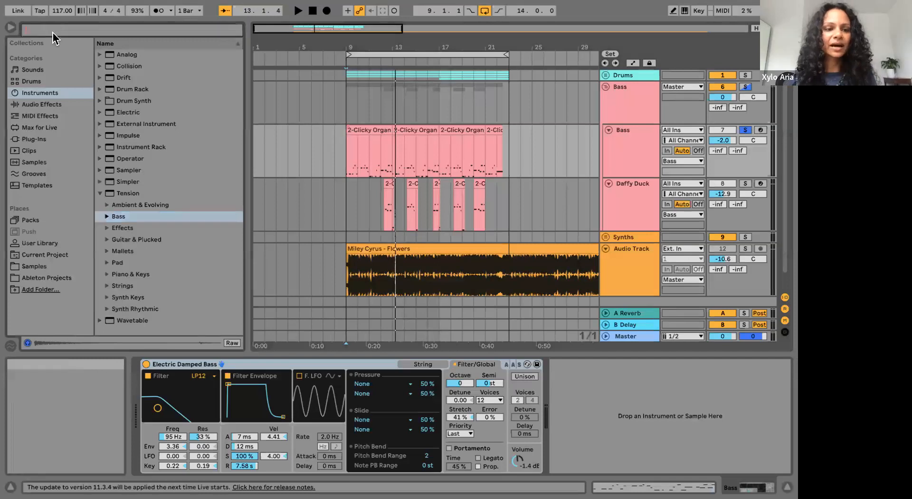
text(eq)
click(56, 105)
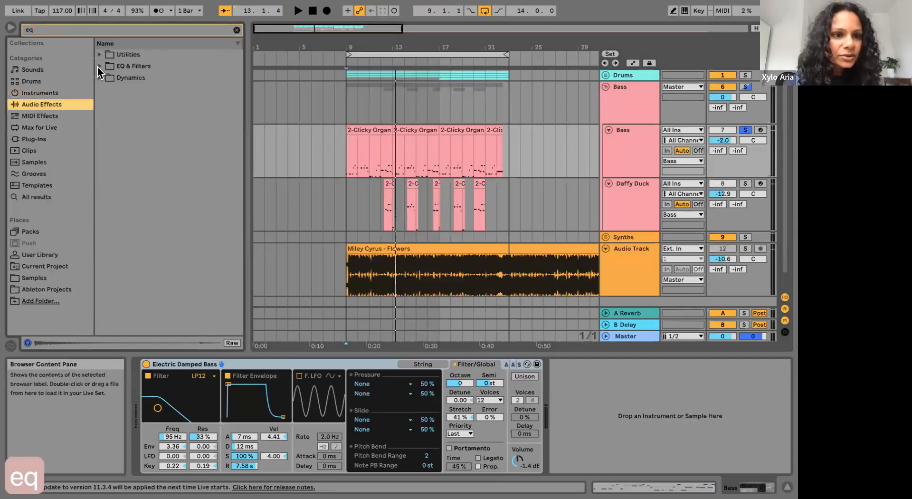
click(99, 66)
click(110, 89)
click(115, 147)
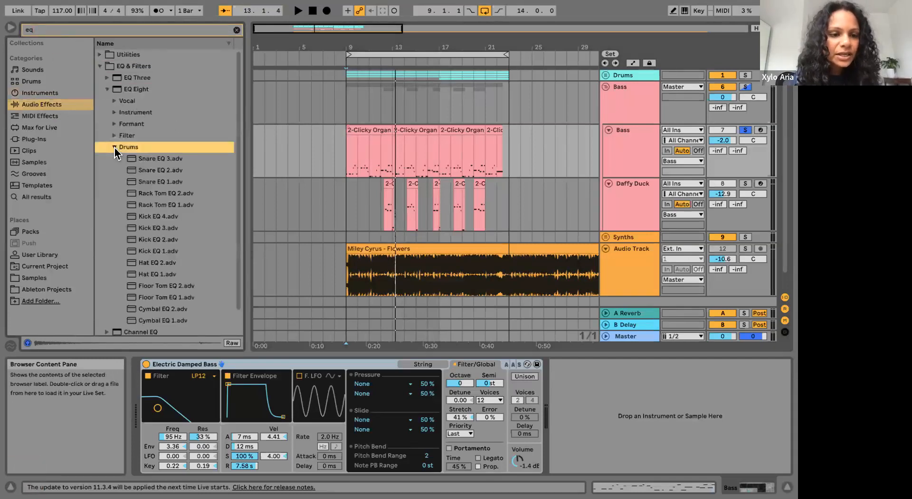
click(127, 87)
drag(565, 276, 563, 408)
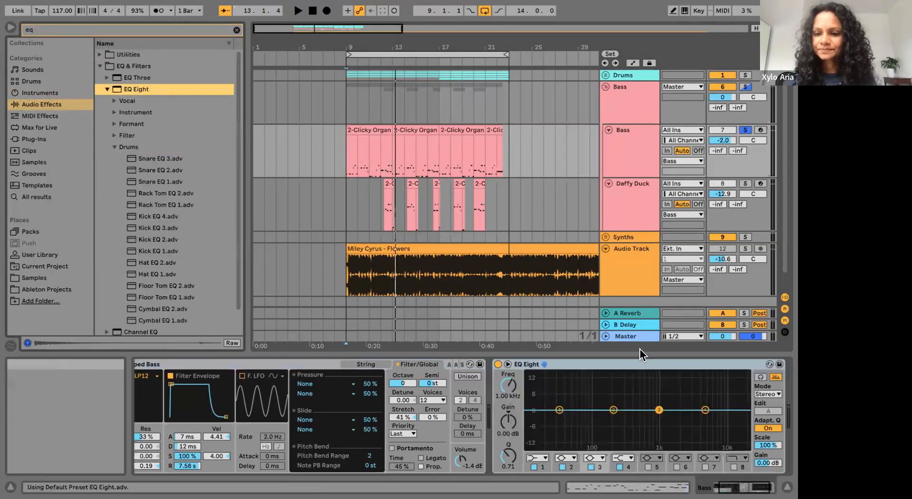
Examine the bass's frequency spectrum in the enlarged EQ Eight display during playback, and remove the EQ Eight.
click(506, 365)
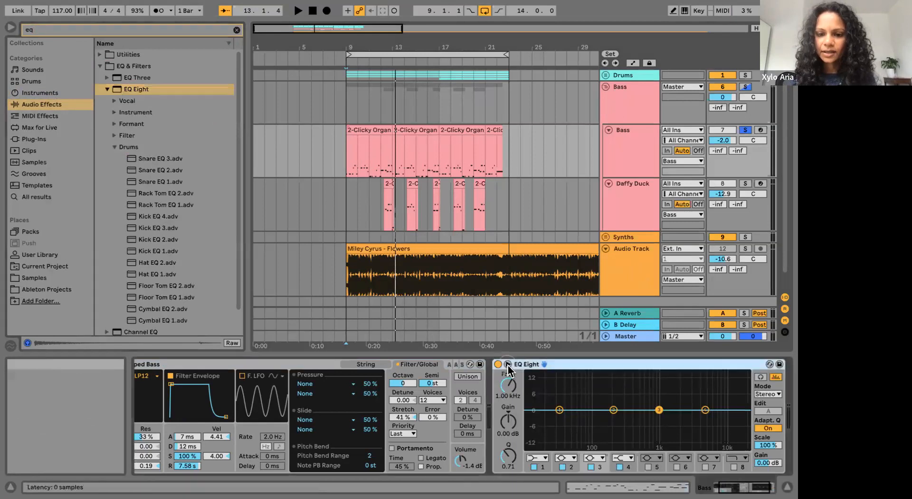
key(space)
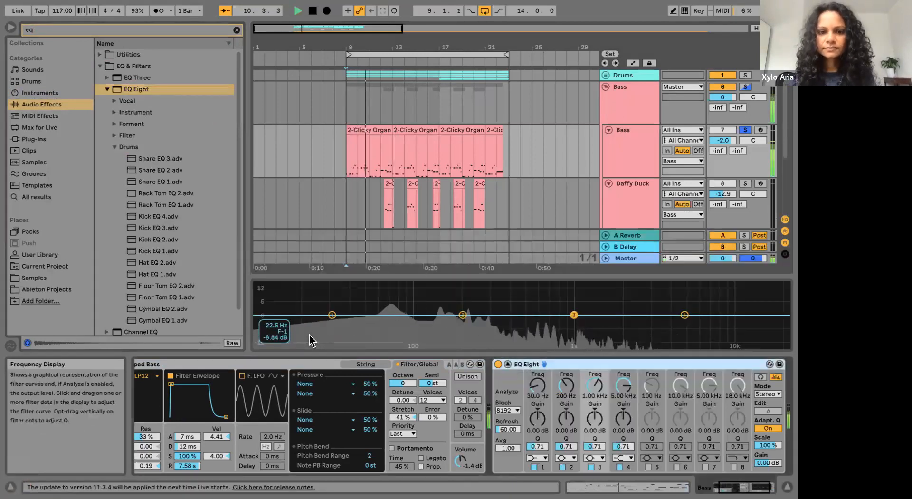
key(space)
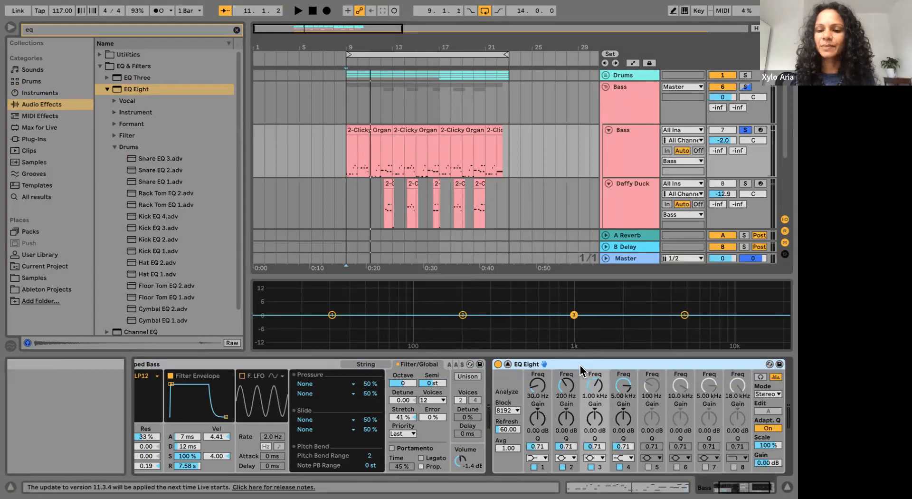
key(BackSpace)
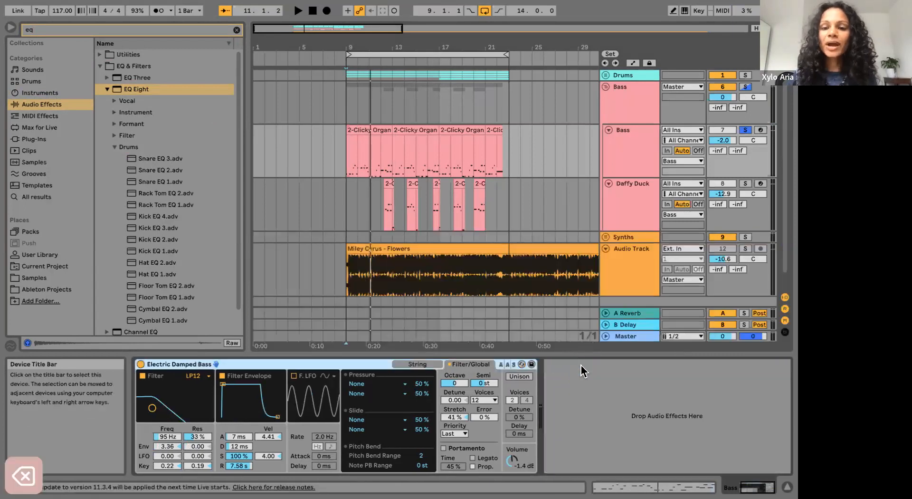
Unfold the Drums group and turn off the Bass track's solo.
click(605, 76)
scroll(788, 145, down, 10)
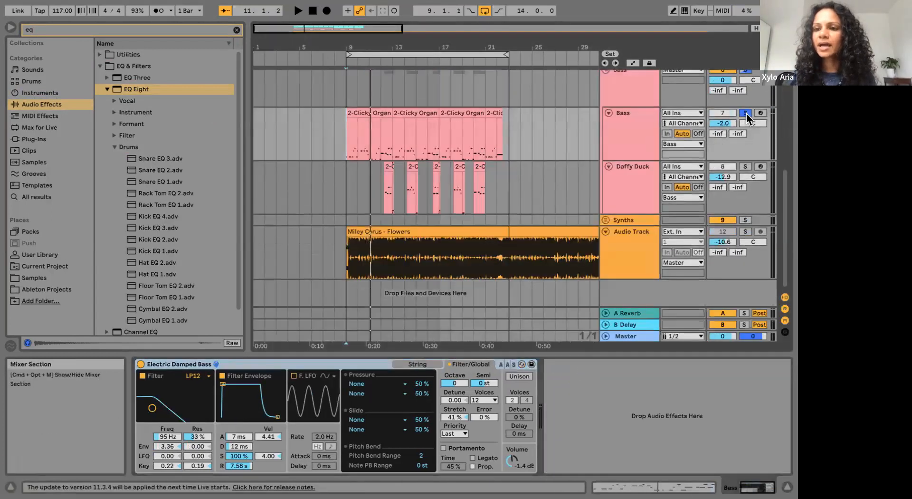
scroll(636, 147, up, 10)
Load EQ Eight onto the Drum Rack track after the rack and solo the Kick 505 chain.
click(281, 121)
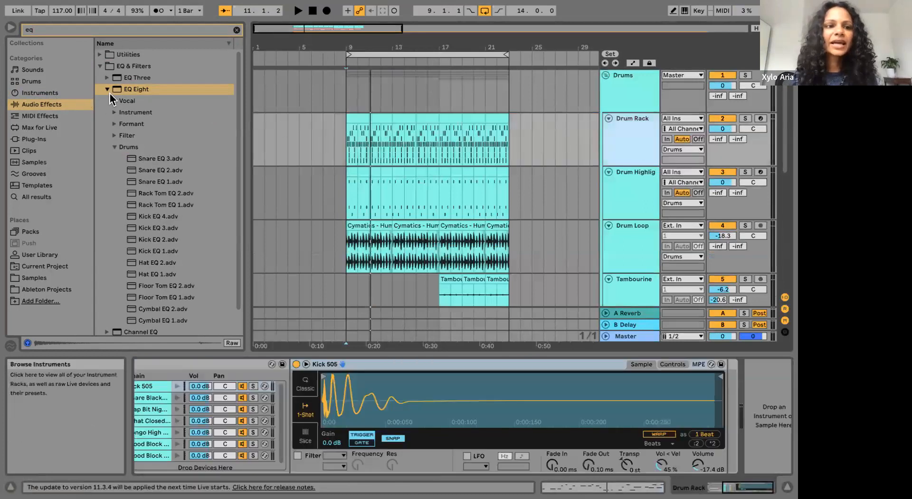
drag(123, 90, 757, 401)
scroll(272, 448, left, 6)
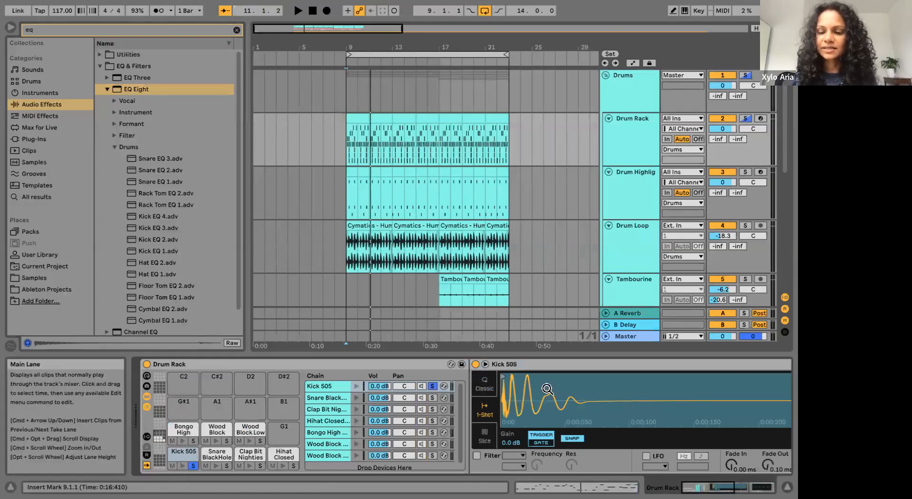
Solo the Drum Rack track and play from bar 9 to examine the kick's frequency spectrum in EQ Eight.
key(space)
key(space)
scroll(640, 155, down, 10)
scroll(639, 154, up, 10)
click(637, 153)
key(space)
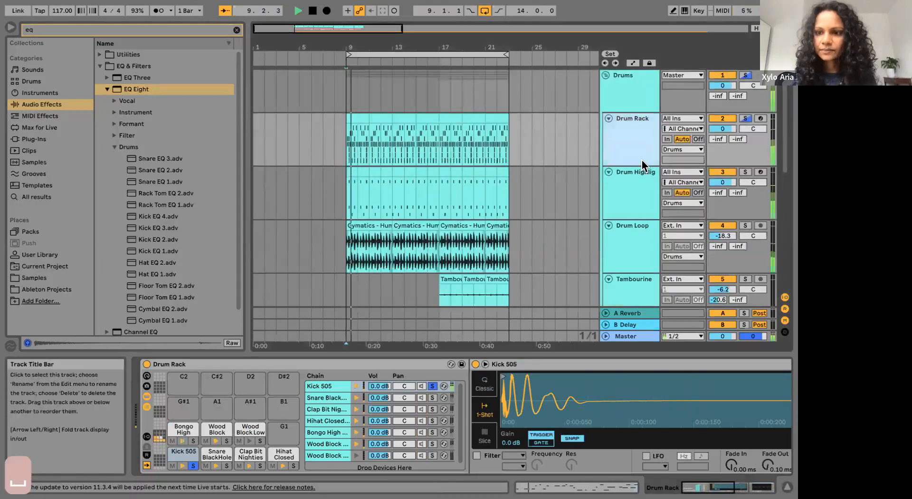
click(745, 118)
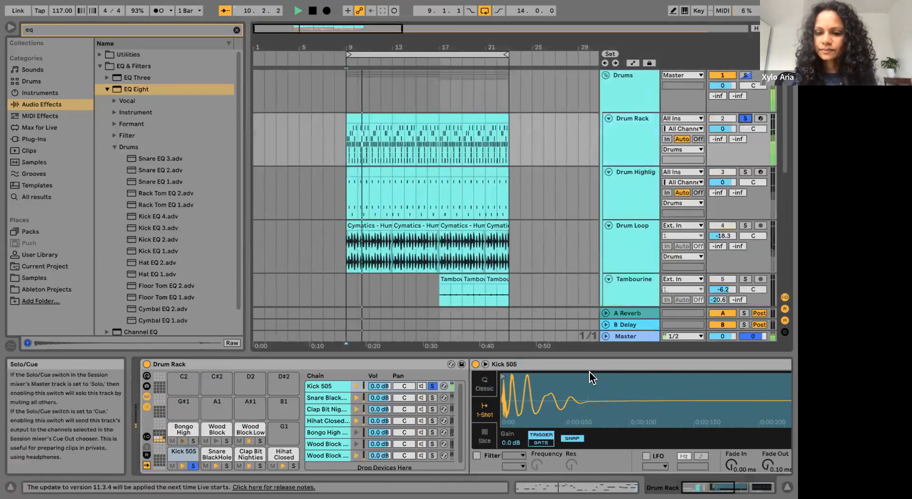
scroll(589, 371, right, 10)
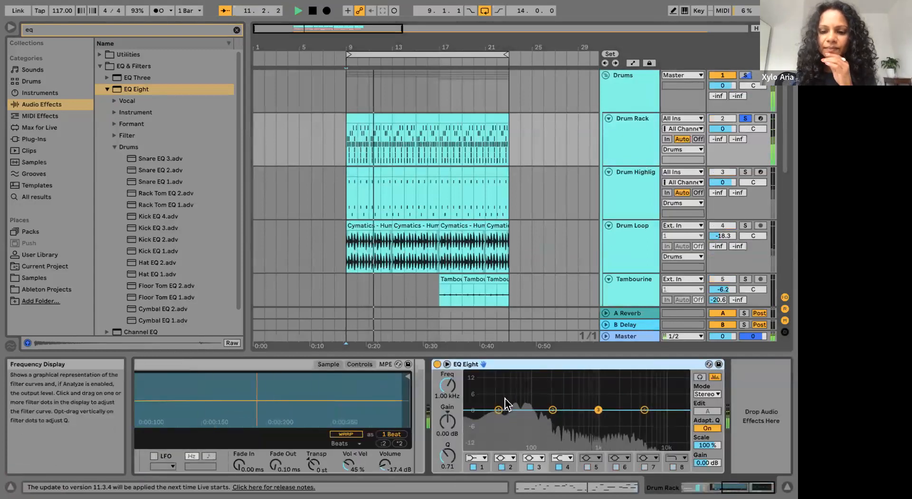
key(space)
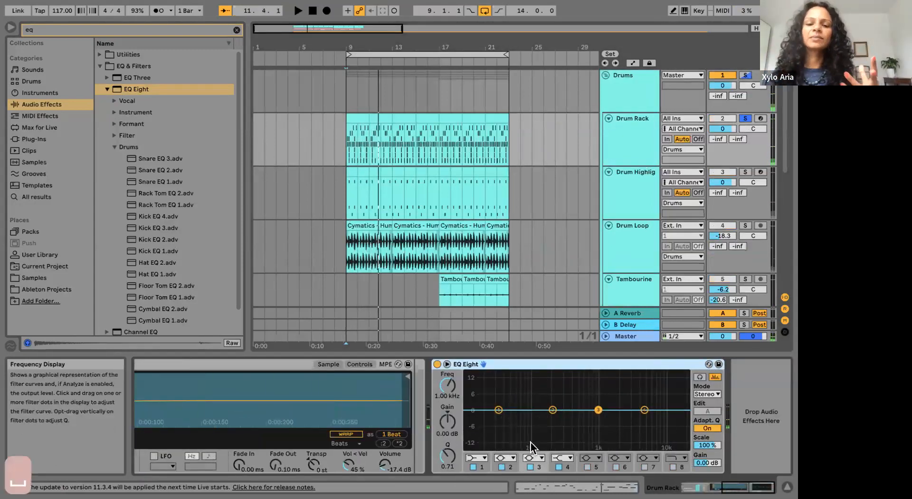
Remove the EQ Eight from the Drum Rack track and turn off the Kick 505 and Drum Rack solos.
click(519, 363)
key(BackSpace)
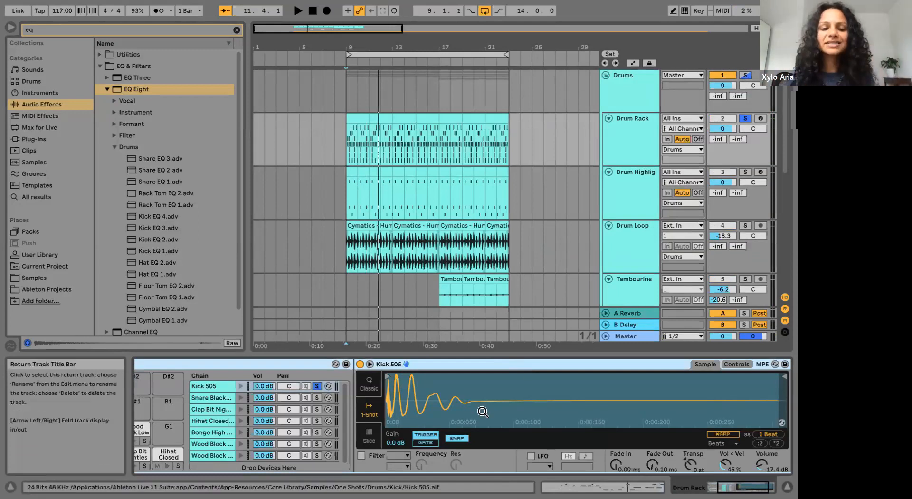
click(317, 385)
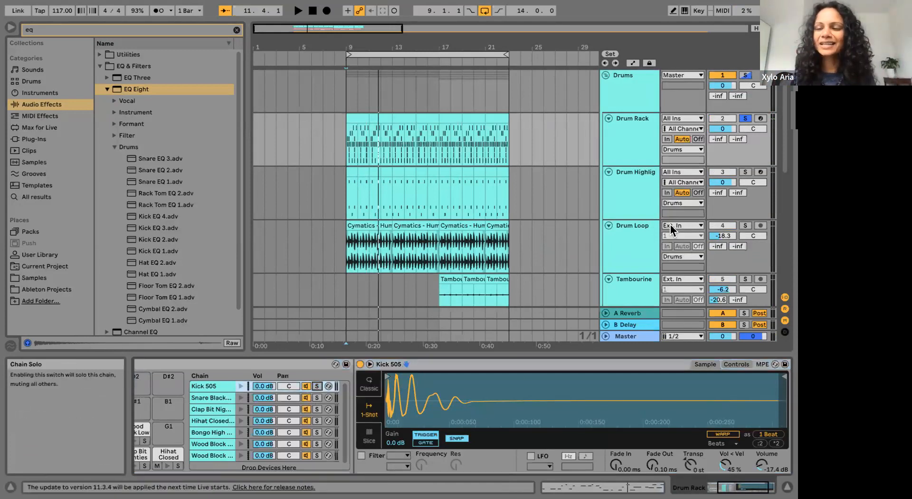
click(745, 118)
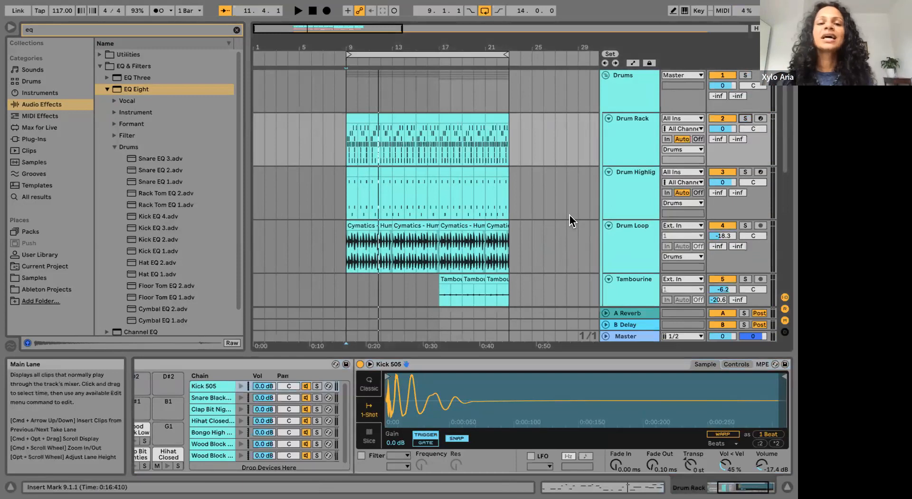
Select the Bass track and clear the browser's search term.
scroll(569, 215, down, 10)
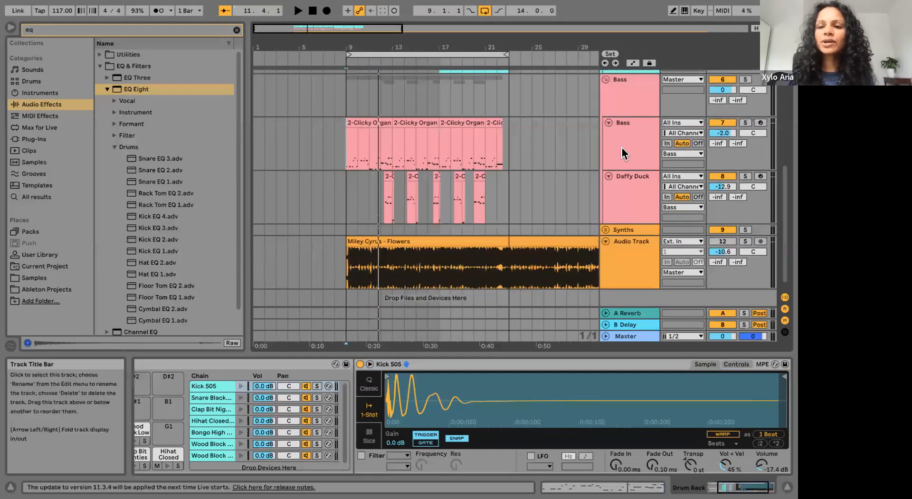
click(622, 147)
click(236, 30)
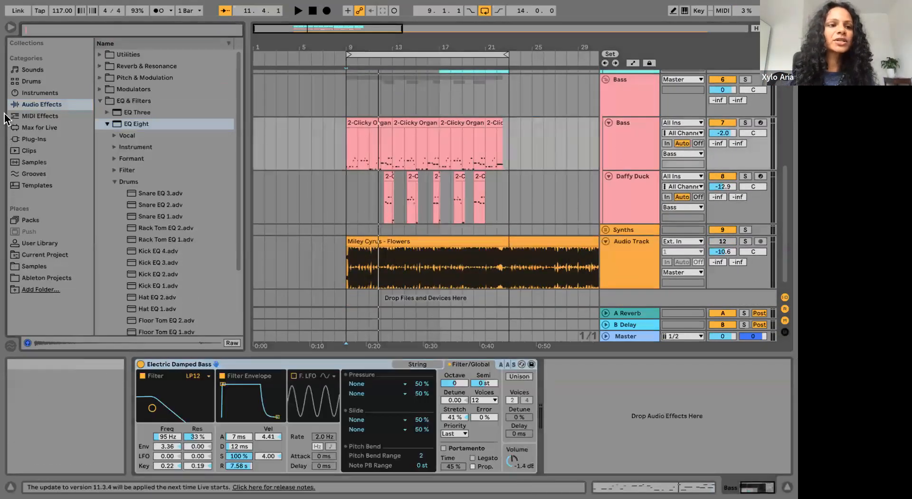
Find the Compressor audio effect in the browser and load it onto the Bass track after Electric Damped Bass.
click(33, 92)
click(38, 104)
click(44, 30)
text(compre)
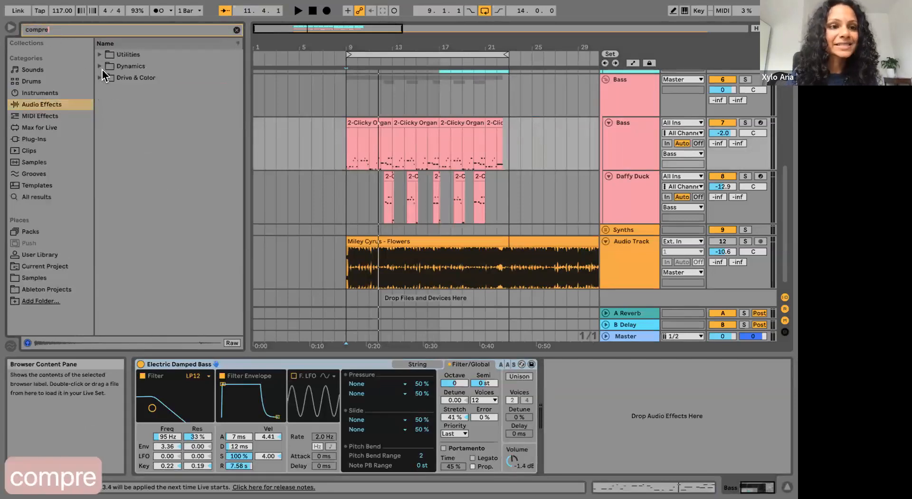
click(99, 66)
click(106, 101)
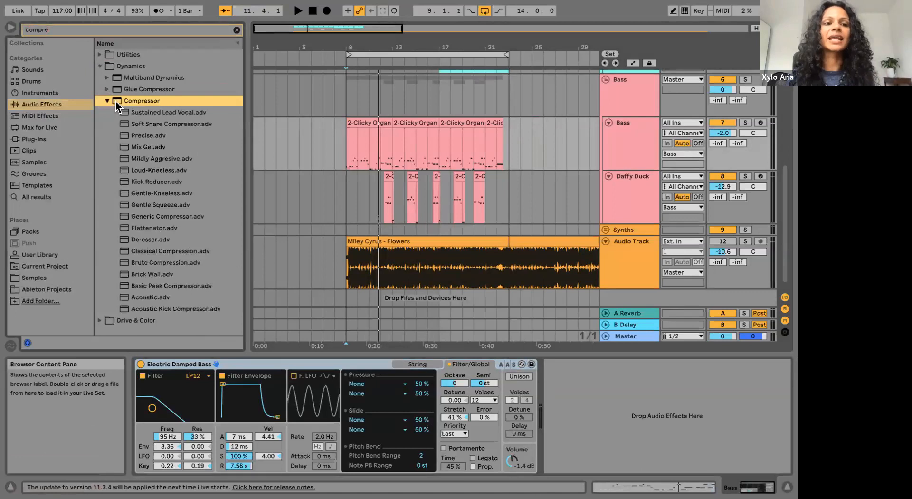
drag(127, 101, 629, 448)
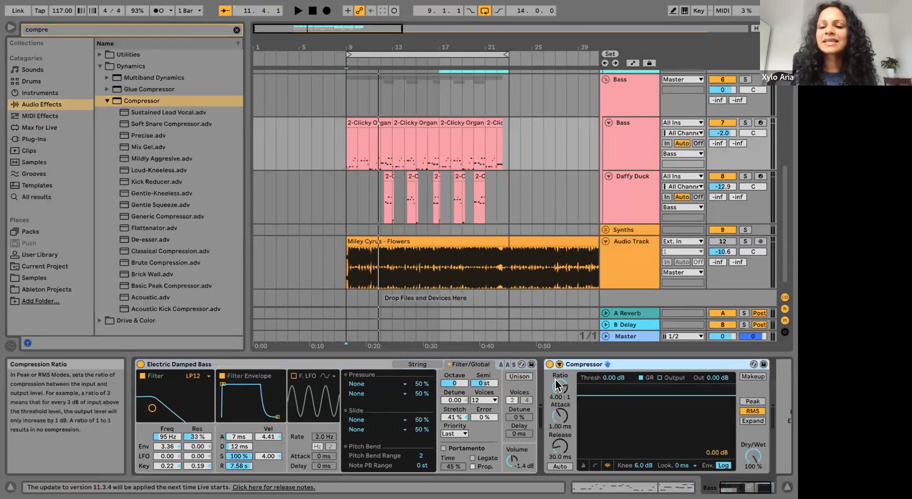
Enable the Compressor's sidechain, taking its audio from the Drum Rack's Kick 505 at Pre FX.
click(560, 363)
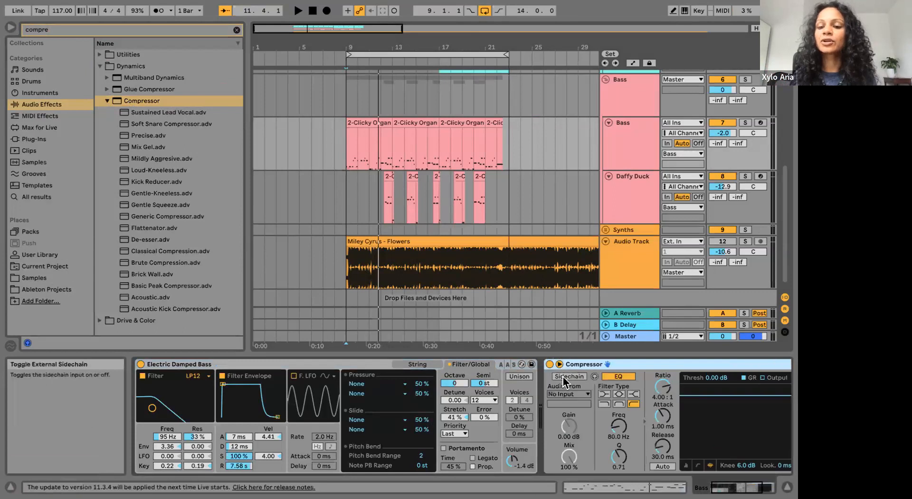
click(565, 376)
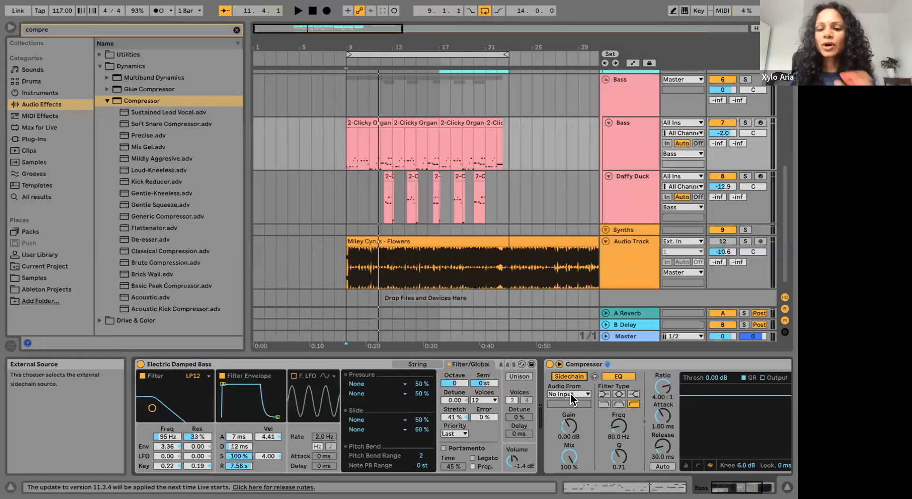
click(572, 394)
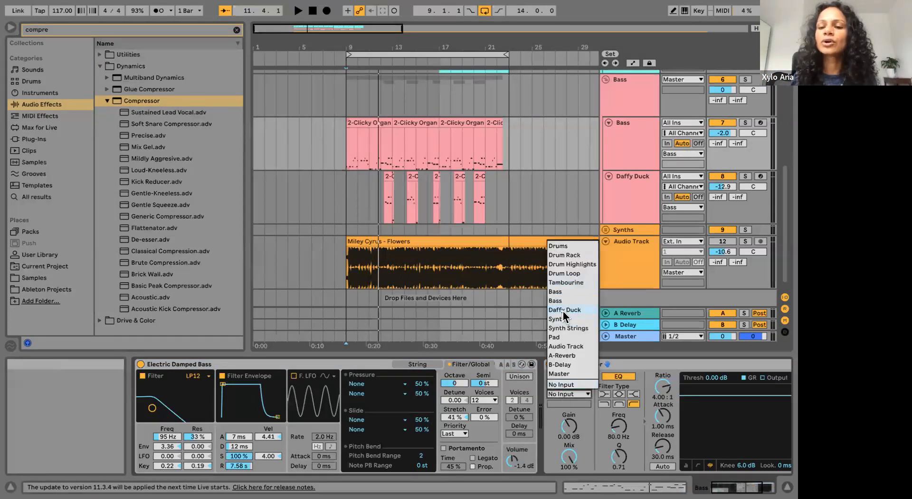
click(566, 255)
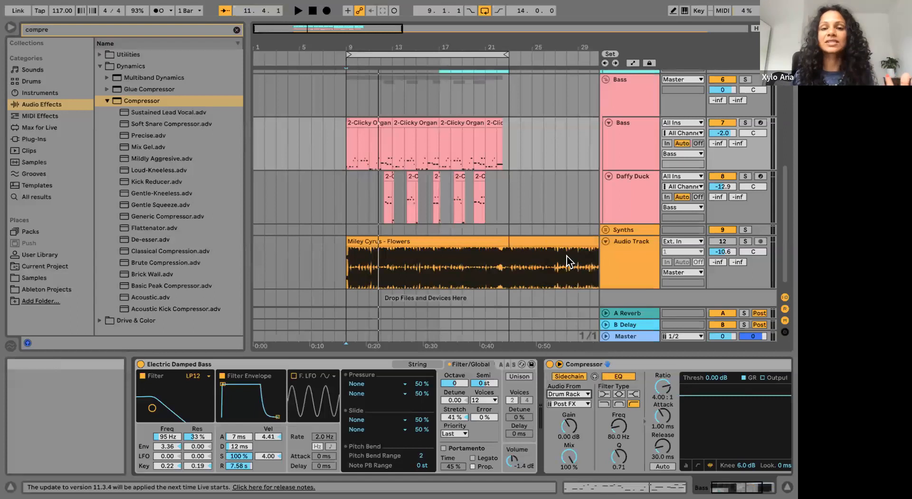
click(572, 404)
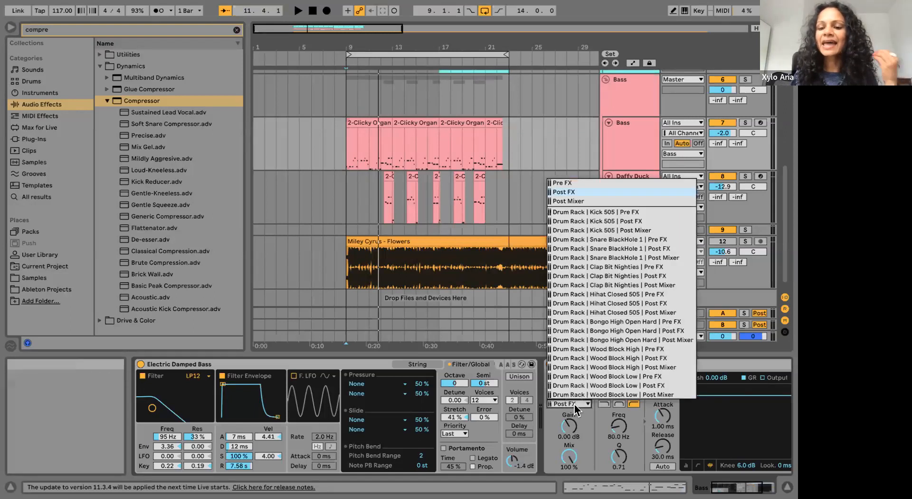
click(625, 212)
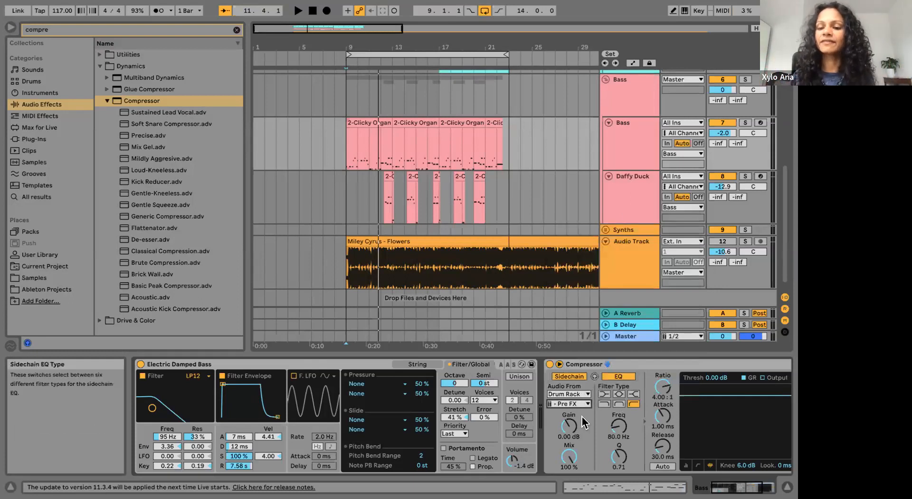
Solo the Bass track and play from bar 9 to watch the sidechained Compressor.
key(space)
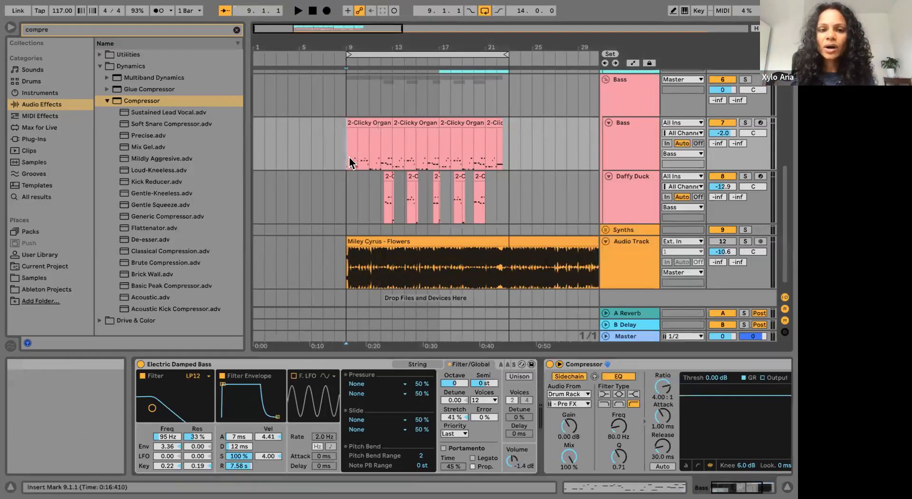
scroll(685, 397, right, 3)
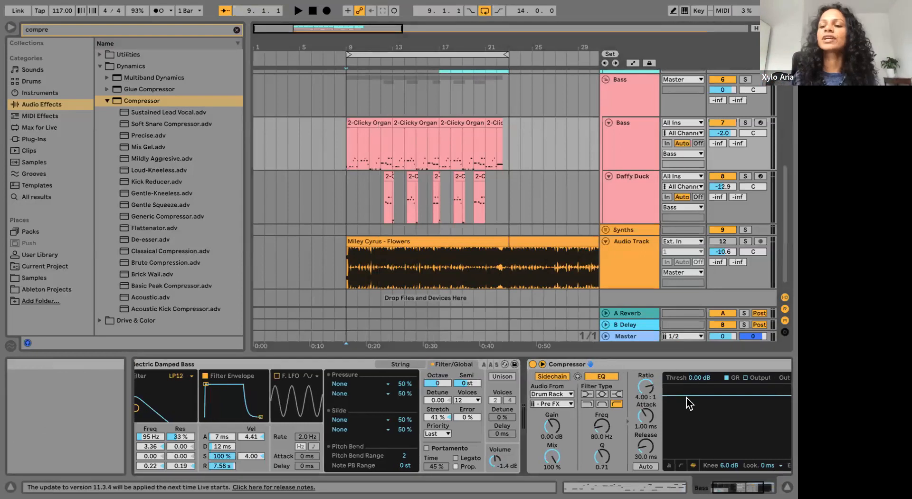
click(745, 122)
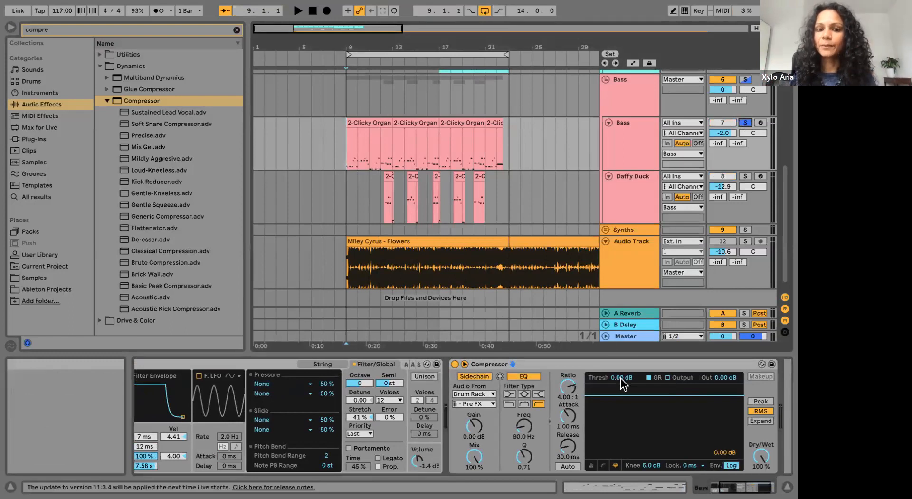
key(space)
Set the Compressor's threshold to -27.2 dB during playback after trying -37.0 dB, and turn off the Bass track's solo.
mouse_move(620, 378)
mouse_down()
mouse_move(620, 408)
mouse_move(621, 385)
mouse_up()
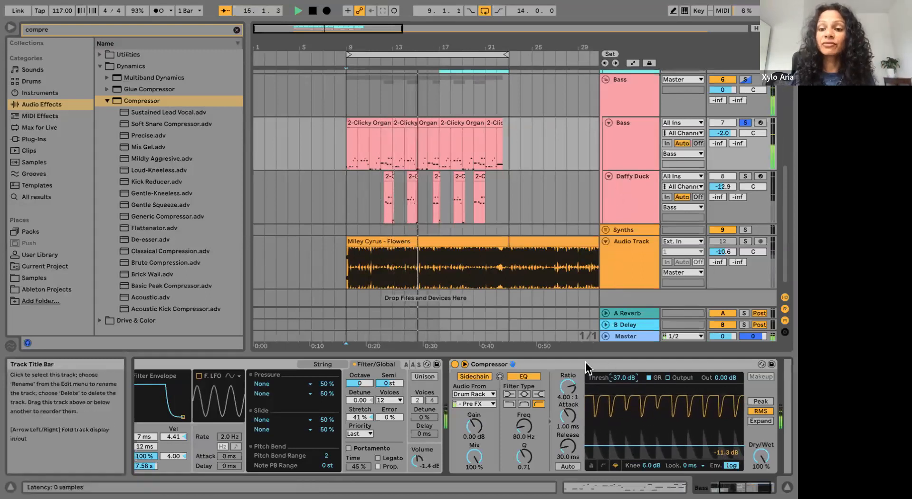
key(space)
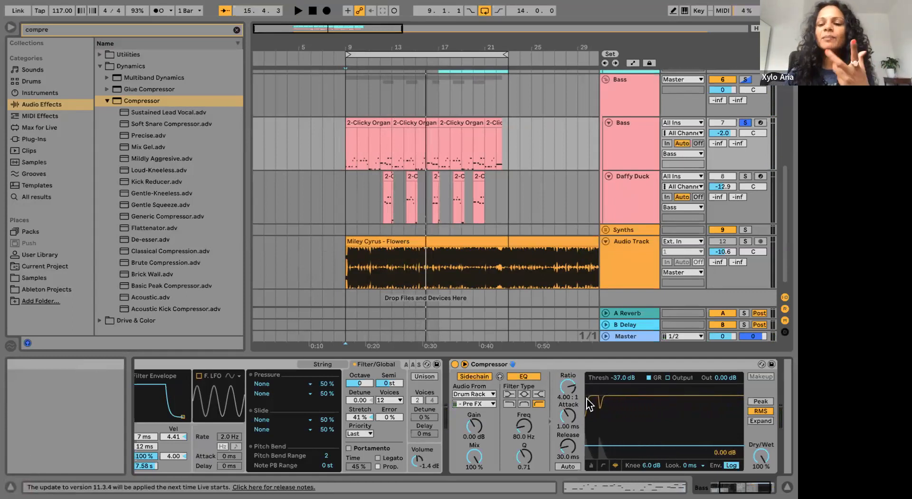
key(space)
drag(617, 379, 619, 379)
key(space)
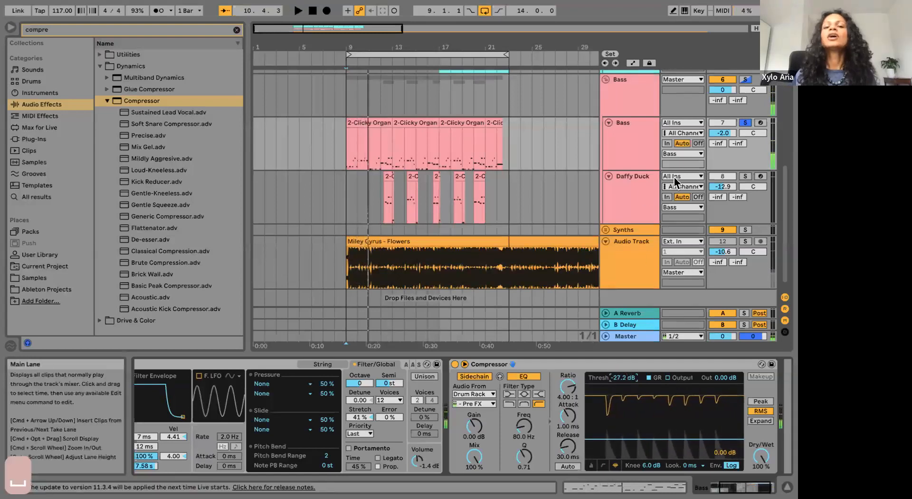
click(745, 123)
scroll(653, 188, down, 1)
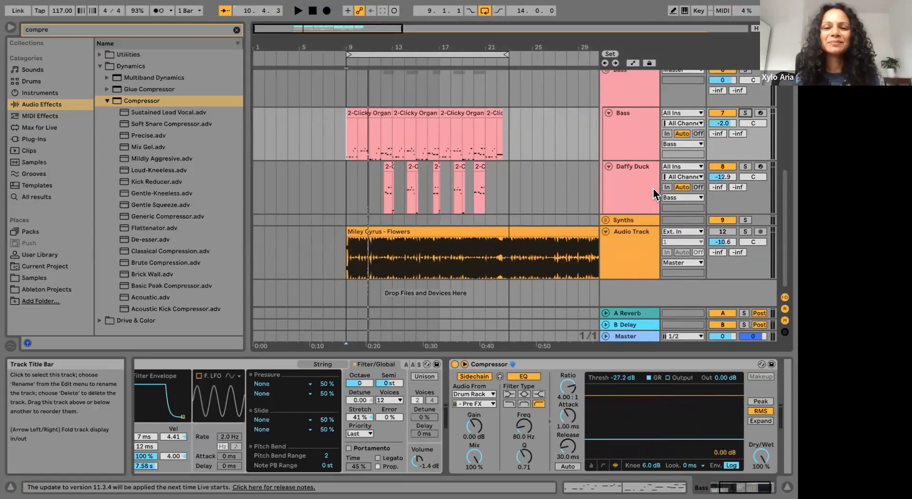
Select the Daffy Duck track, clear the browser's search term and show the Sounds category.
click(384, 190)
click(389, 166)
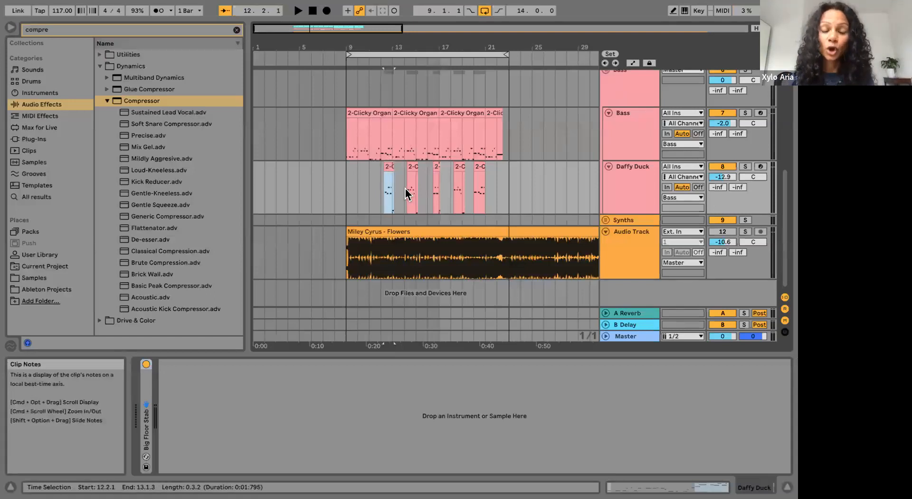
scroll(375, 167, up, 2)
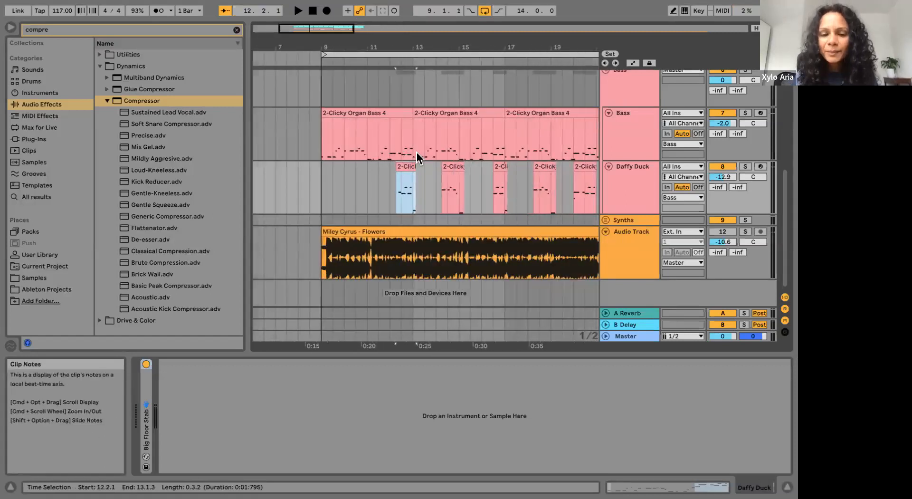
click(628, 185)
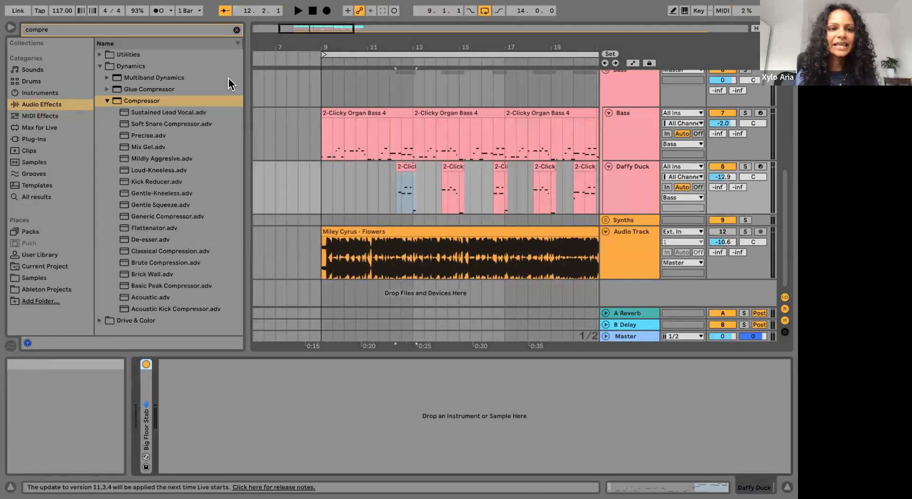
click(236, 30)
click(30, 68)
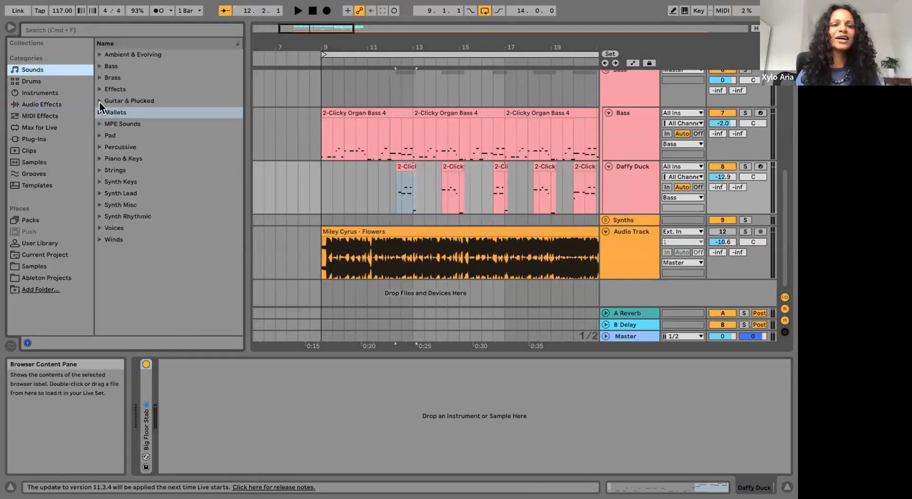
Solo the Bass and Daffy Duck tracks, listen to them together from bar 11, and turn both solos off.
click(367, 186)
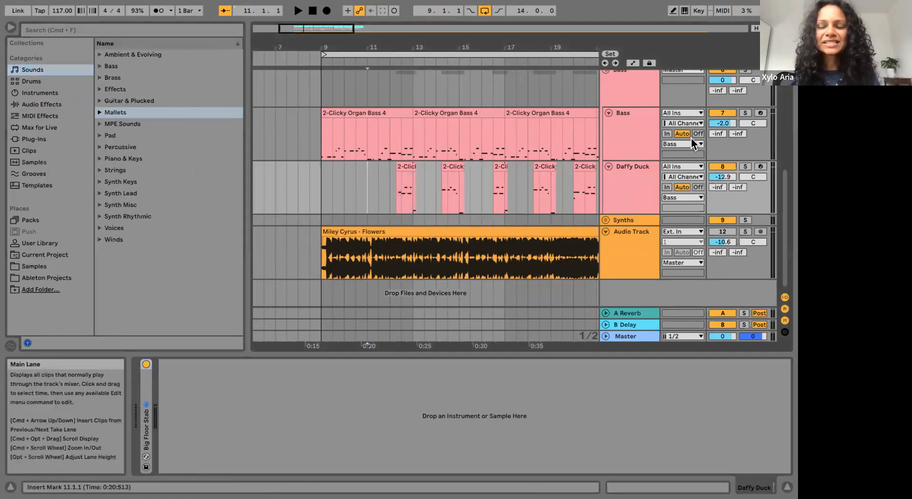
click(745, 113)
click(745, 167)
key(space)
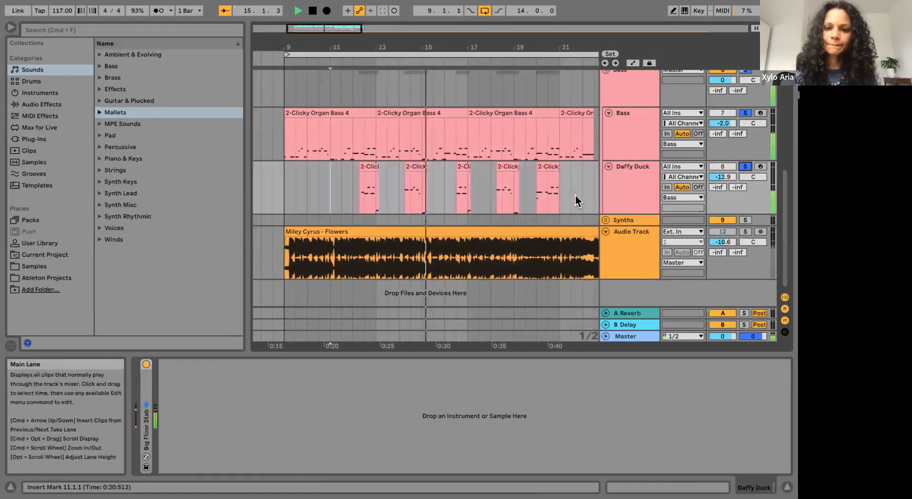
key(space)
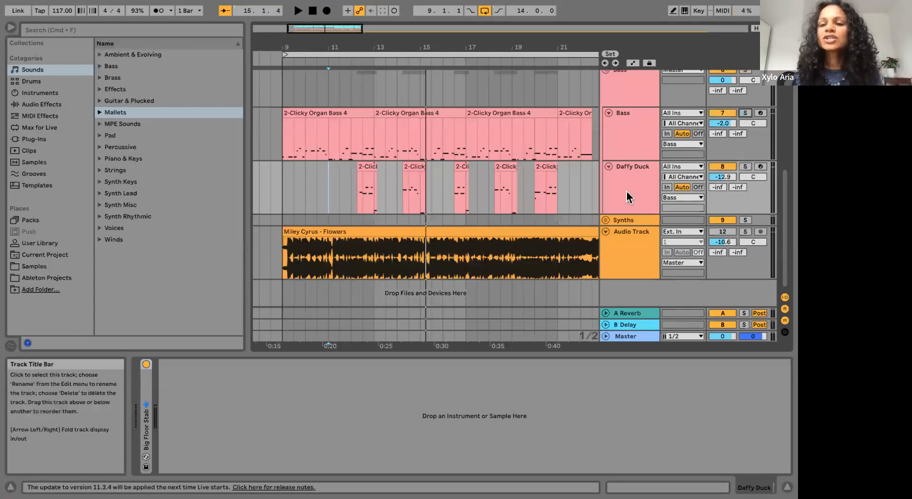
Unfold the Synths group, fold the Bass group and select the Synth Strings track.
click(606, 220)
click(611, 77)
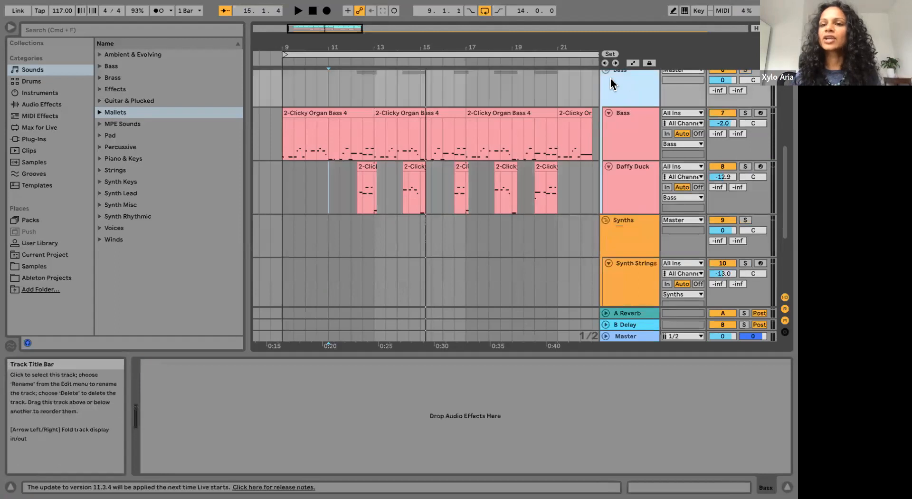
click(607, 83)
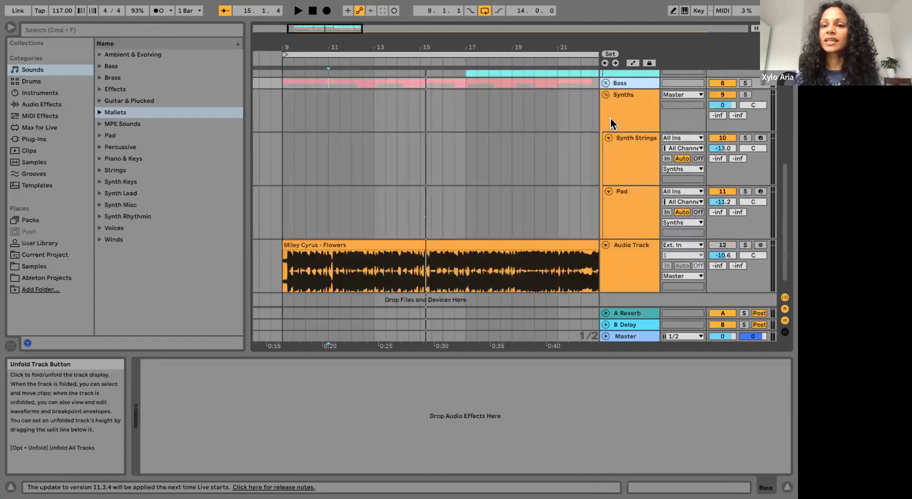
click(633, 168)
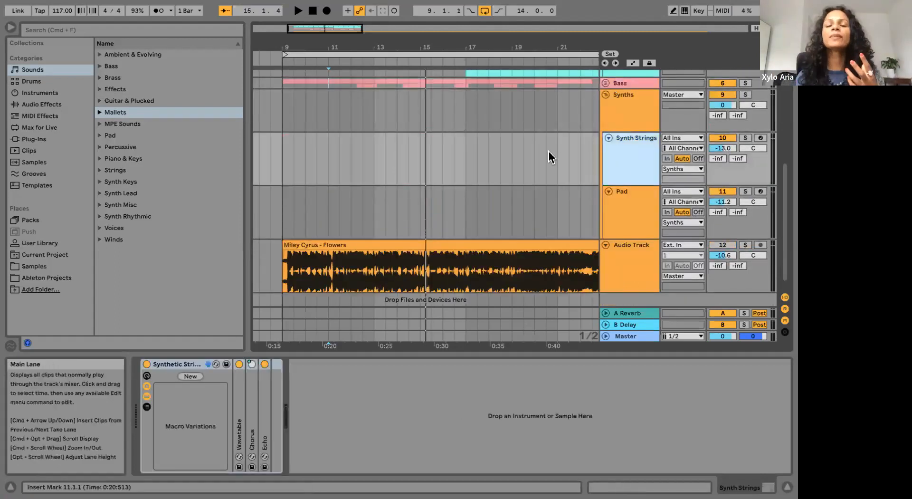
key(minus)
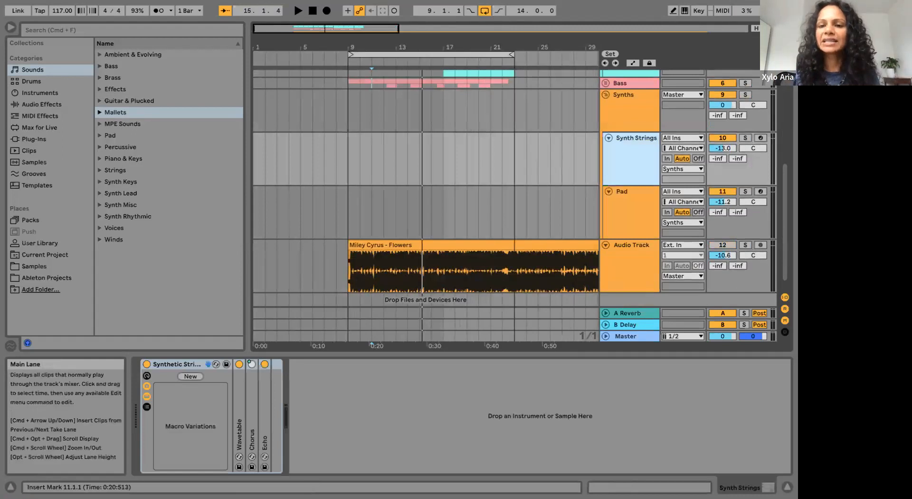
Find Synthetic Strings.adg among the Strings sounds and load it onto the Synth Strings track.
click(38, 93)
click(34, 71)
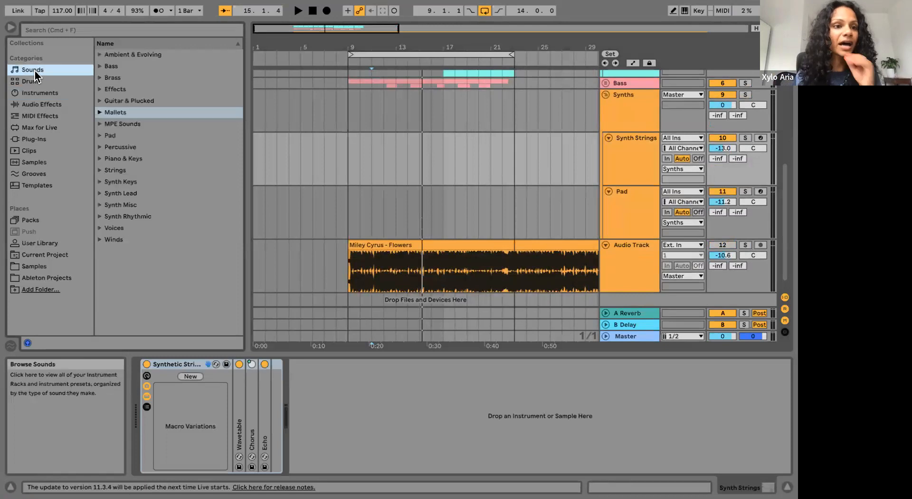
click(98, 170)
scroll(142, 199, down, 8)
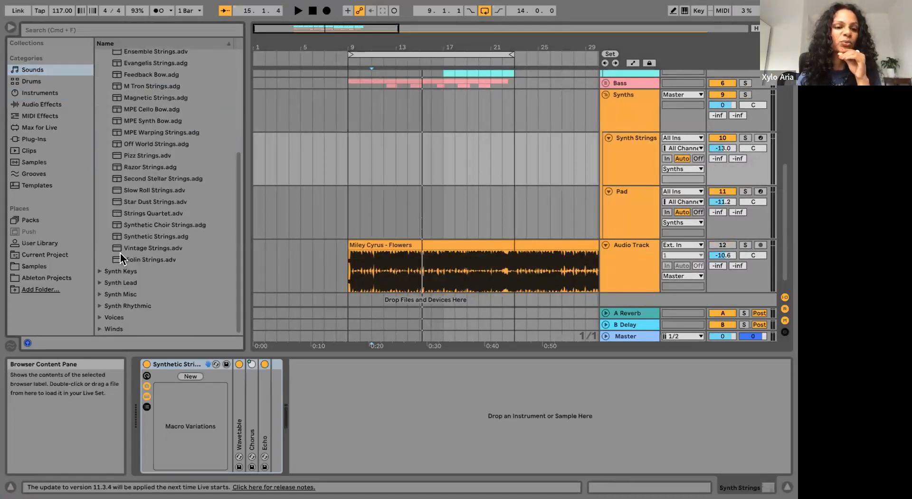
click(132, 238)
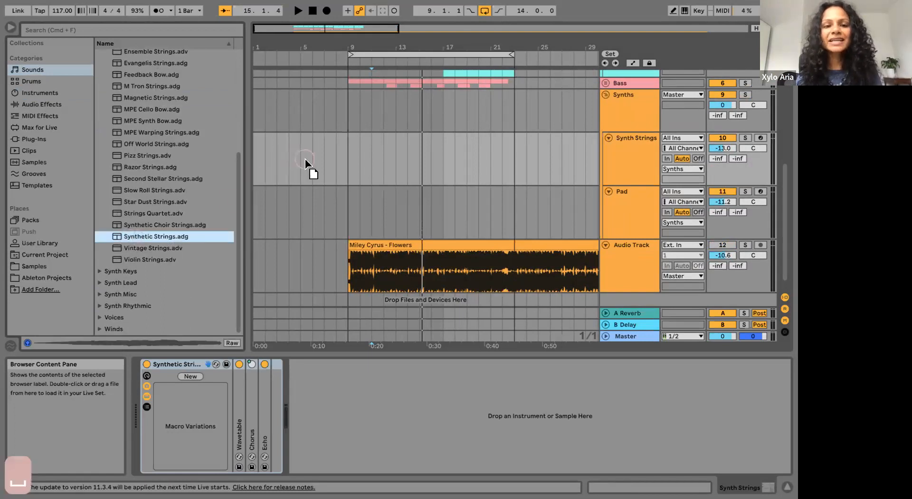
drag(196, 233, 626, 147)
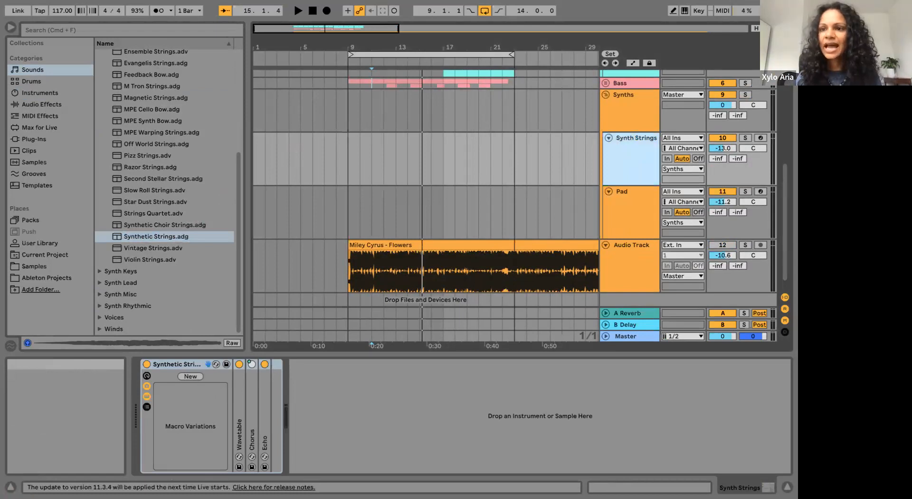
key(Tab)
drag(455, 55, 442, 165)
key(Tab)
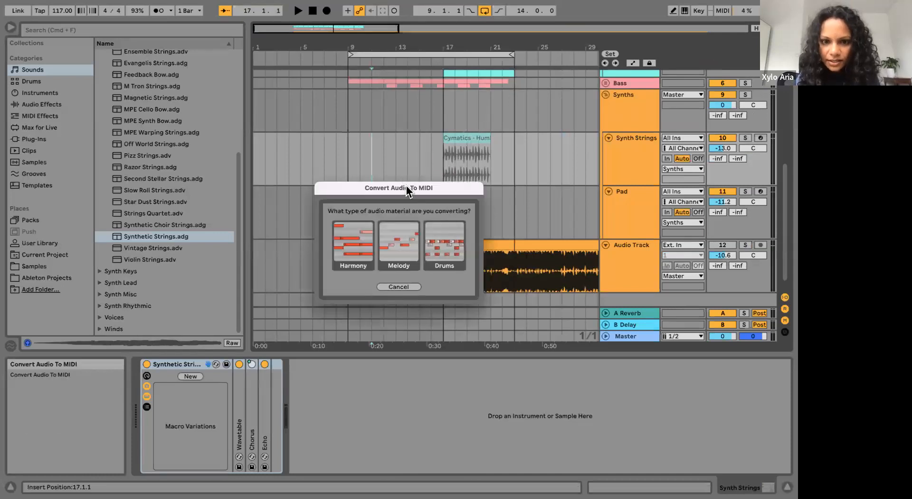
drag(407, 189, 408, 226)
click(403, 325)
Bring the Synthetic Strings clip from the Session view into the Synth Strings track's arrangement, spanning bars 17 to 23.
key(Tab)
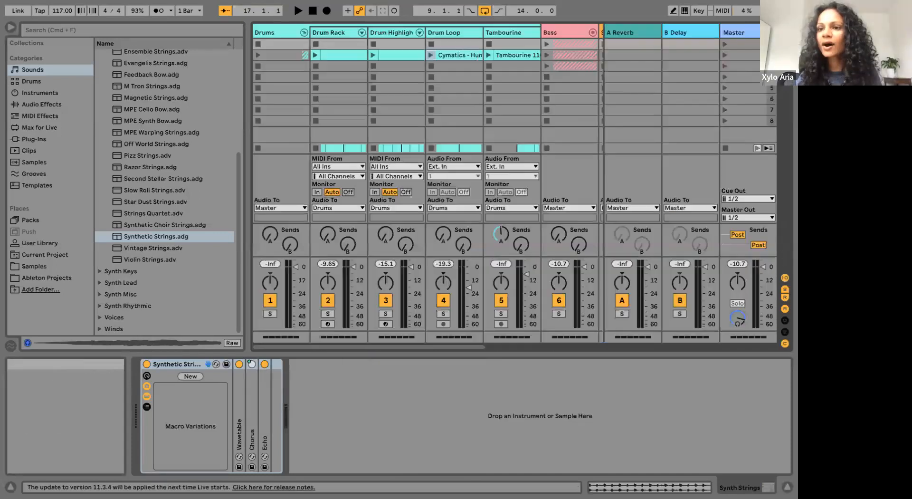
scroll(564, 79, right, 5)
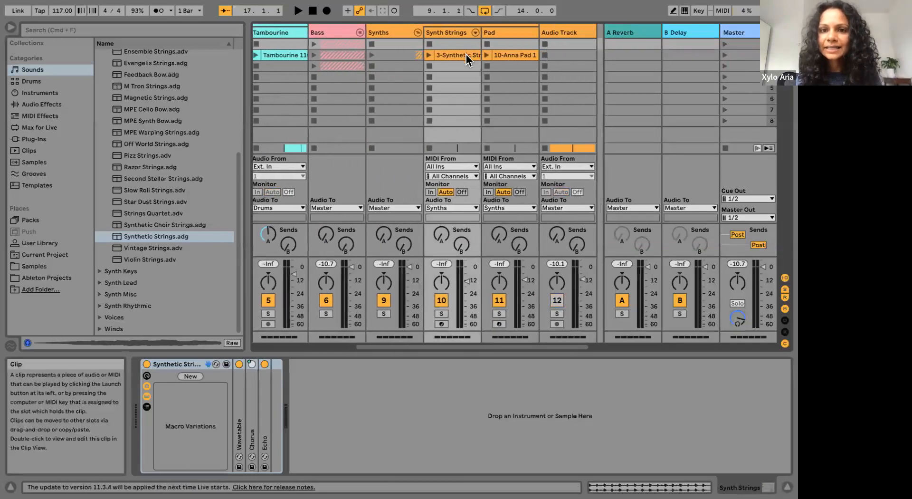
key(Tab)
drag(443, 158, 440, 159)
drag(584, 139, 513, 141)
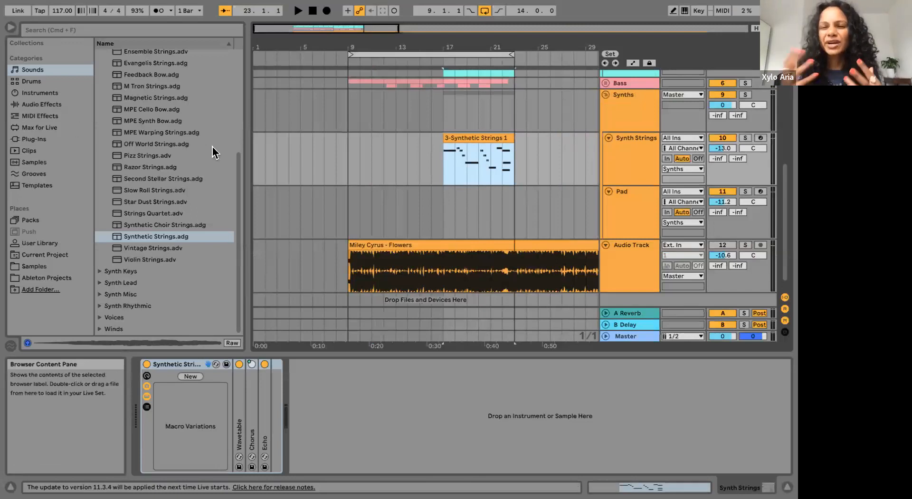
Solo the Synth Strings track, listen to its clip from bar 17, and turn the solo off.
click(443, 169)
click(744, 137)
key(space)
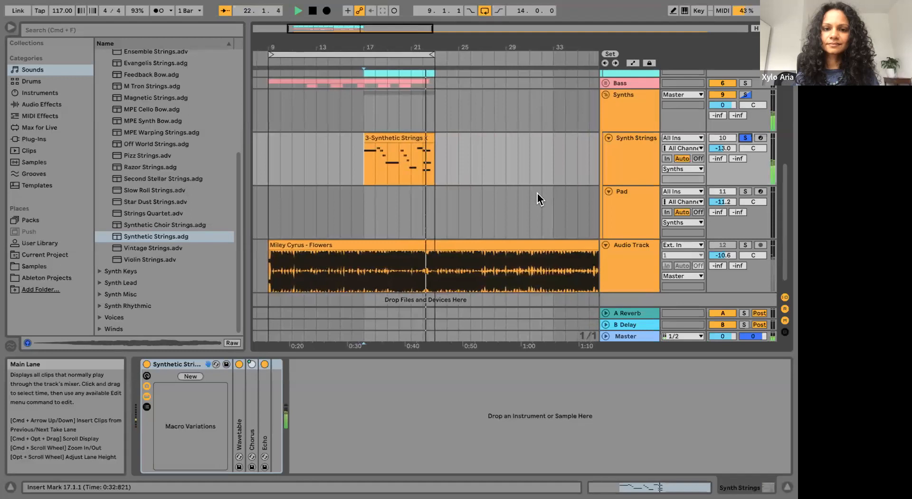
key(space)
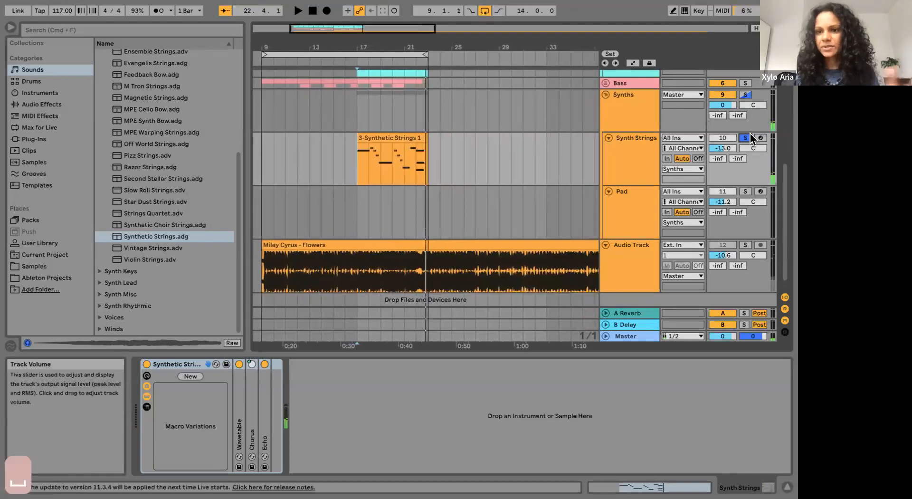
click(748, 137)
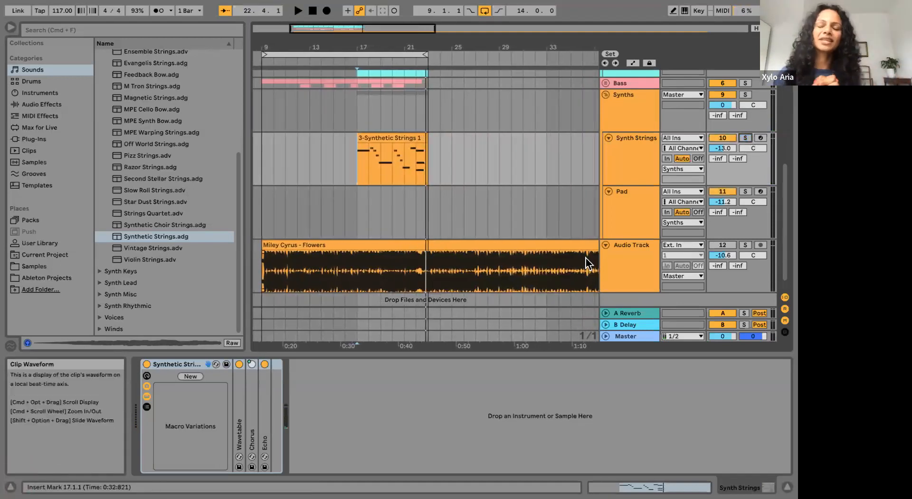
Select the Pad track, collapse the Strings sounds and find Anna Pad.adv among the Pad sounds.
click(494, 190)
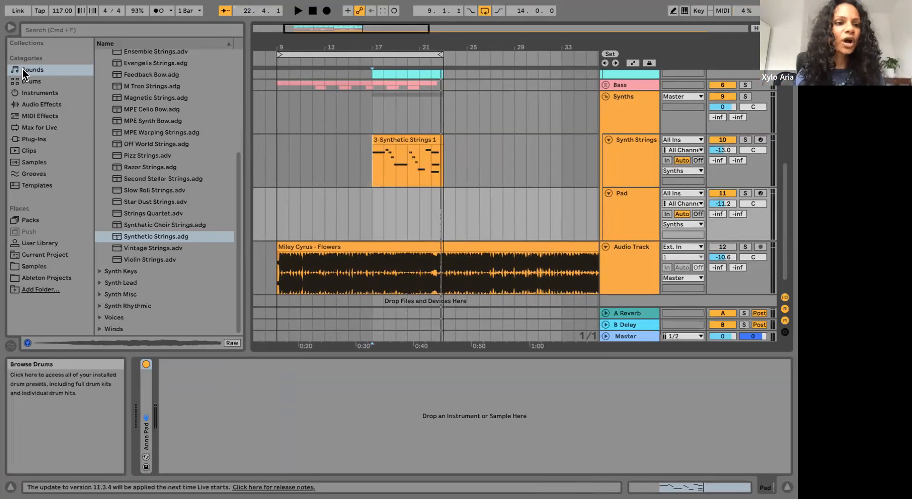
scroll(148, 99, up, 5)
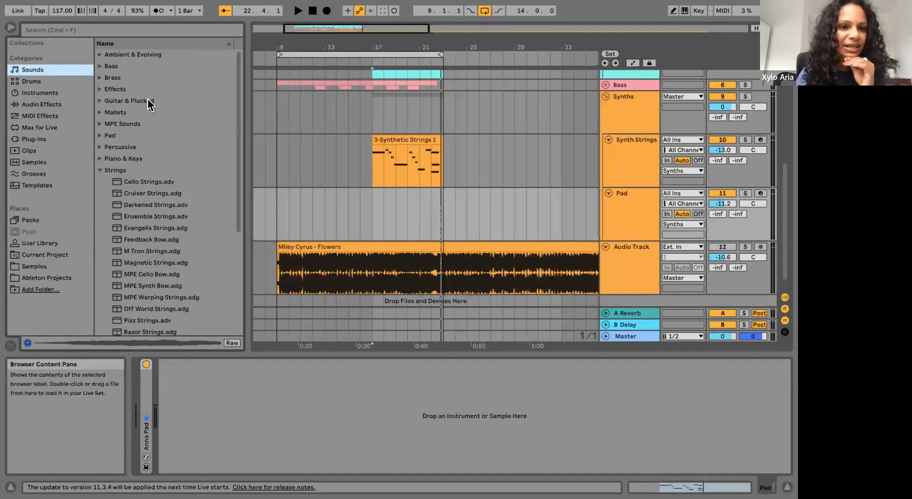
click(99, 170)
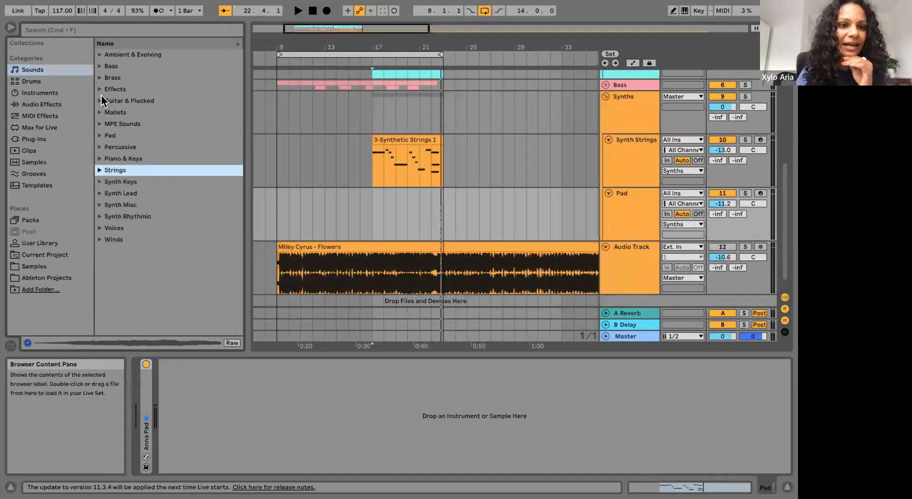
click(99, 135)
scroll(118, 205, down, 3)
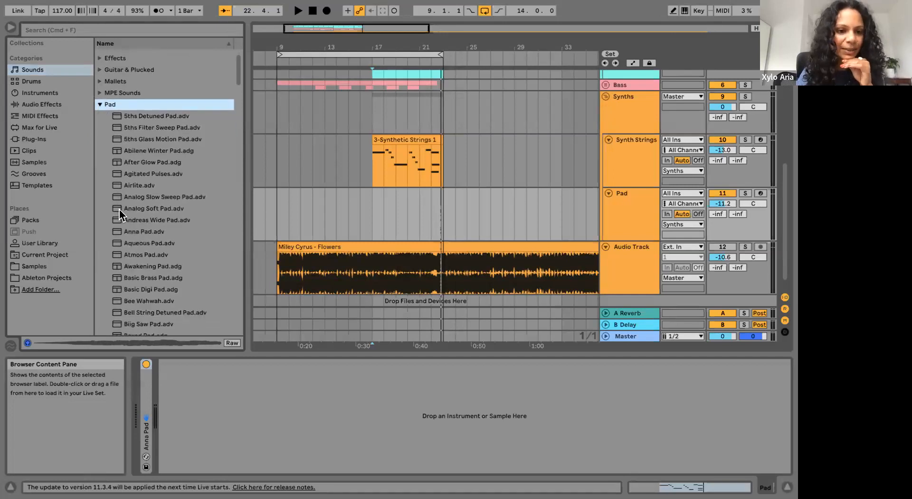
click(136, 232)
key(space)
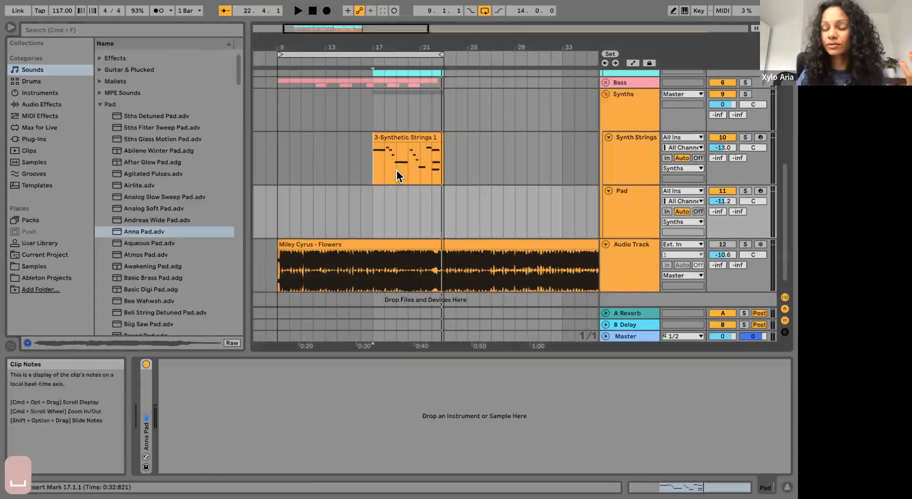
Bring the Anna Pad clip from the Session view into the Pad track's arrangement, starting at bar 9.
scroll(397, 175, down, 1)
scroll(397, 176, left, 1)
key(Tab)
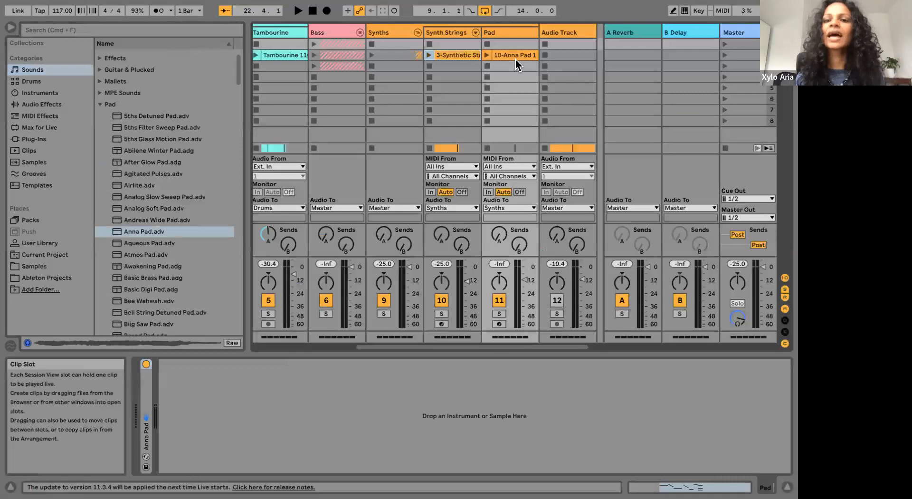
key(Tab)
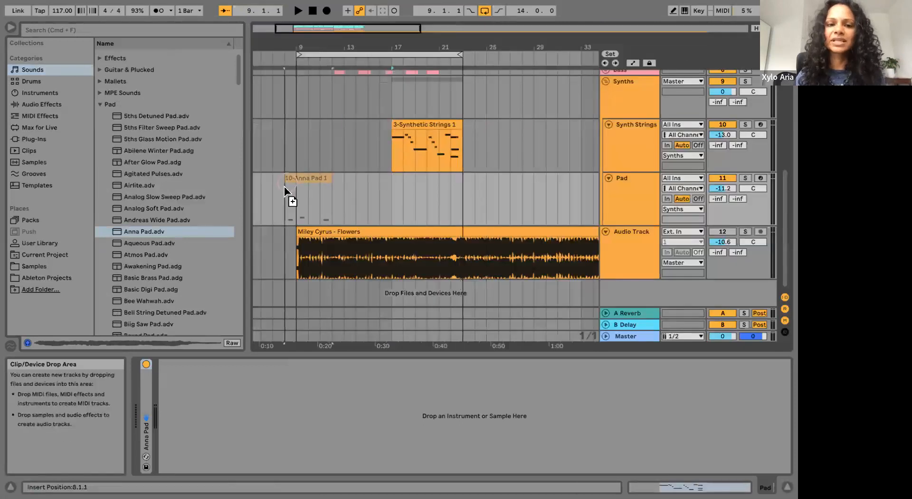
click(299, 188)
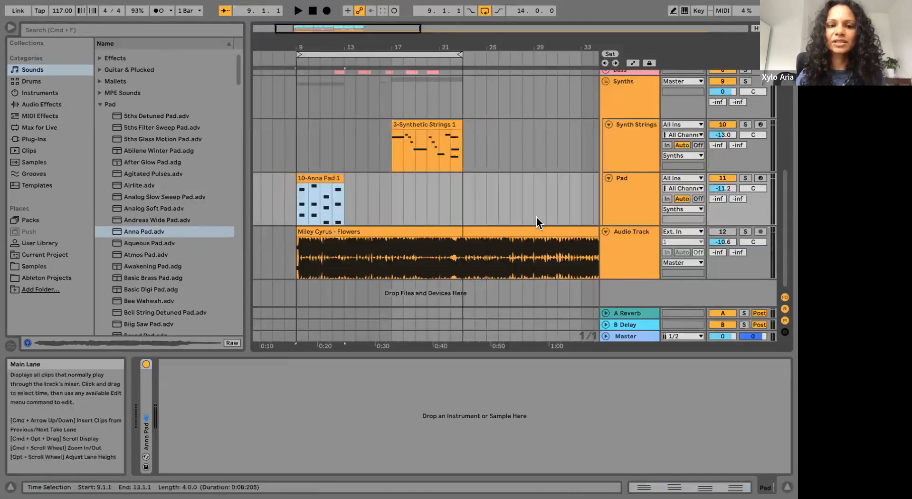
Solo the Pad track and listen to the Anna Pad clip from bar 9.
click(746, 178)
key(space)
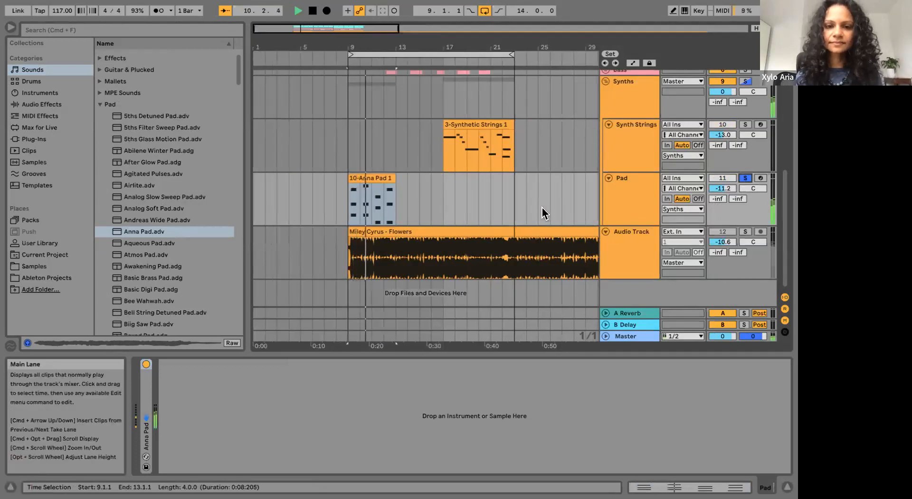
key(space)
Duplicate the Anna Pad clip twice so the pad runs from bar 9 to 21, and turn the Pad track's solo off.
click(455, 199)
click(387, 179)
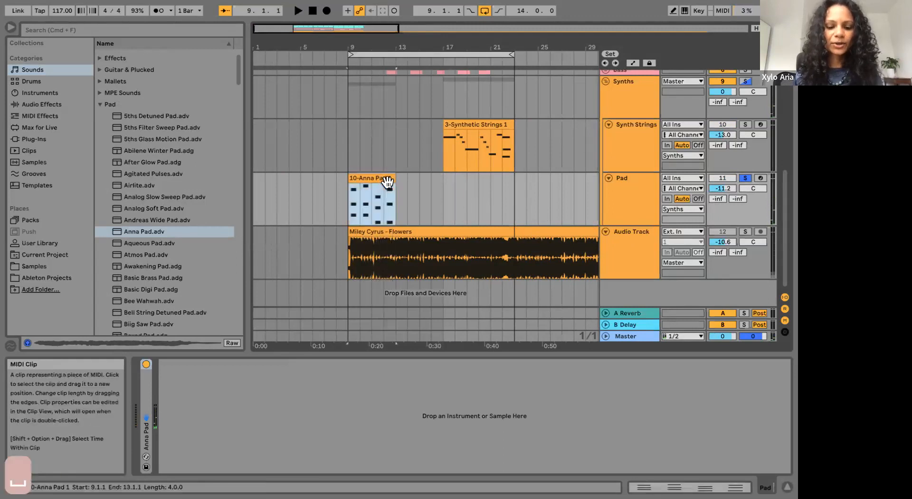
key(super+c)
key(super+d)
key(super+d)
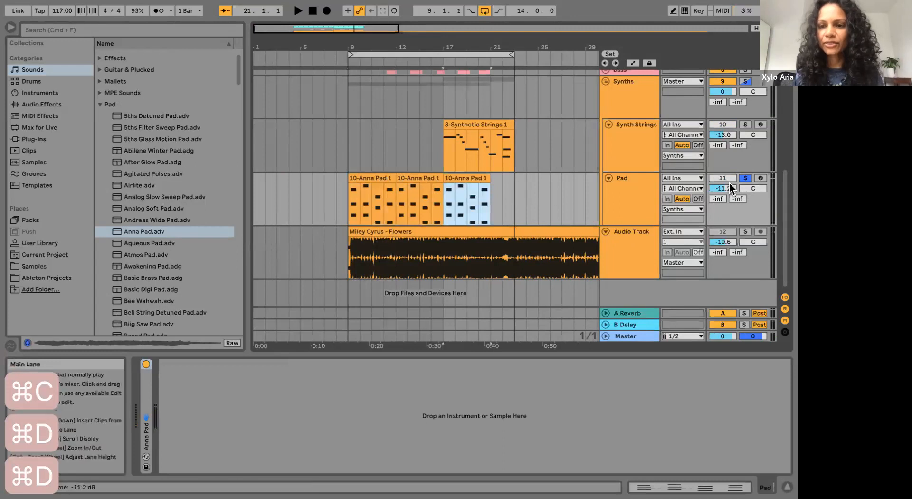
click(744, 178)
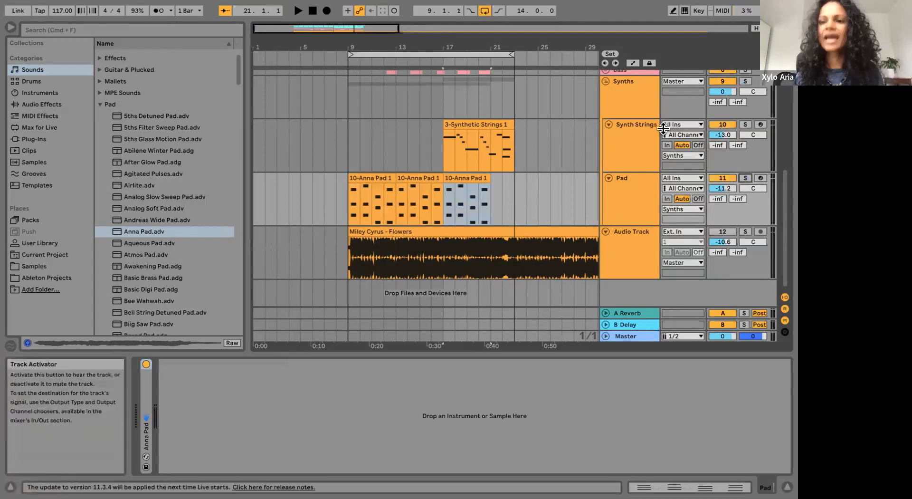
Fold the Synths and Drums groups.
click(605, 81)
scroll(499, 118, up, 3)
scroll(500, 115, up, 5)
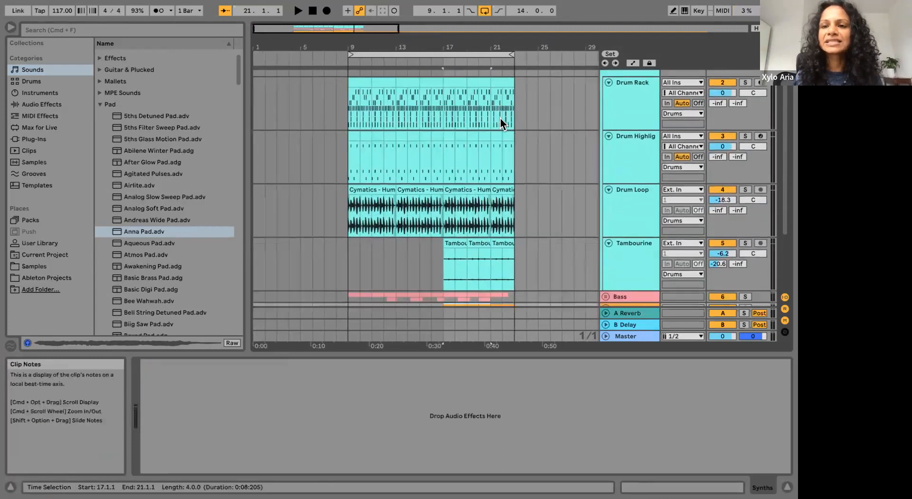
click(605, 74)
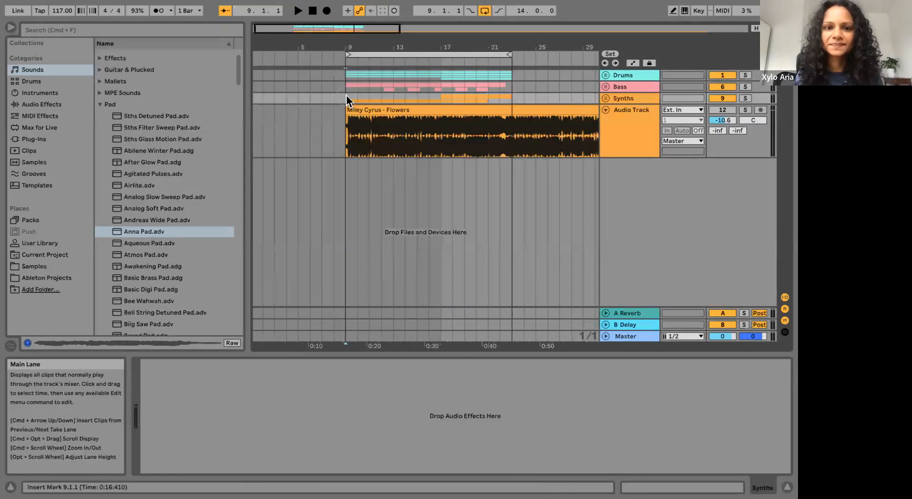
Play the arrangement from bar 9, toggling the Audio Track's solo to compare it with the Miley Cyrus - Flowers reference.
click(346, 95)
key(space)
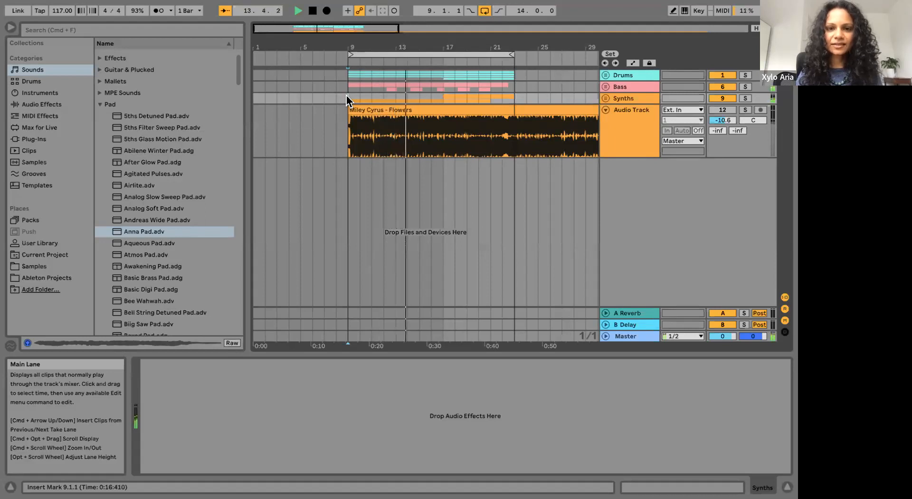
key(s)
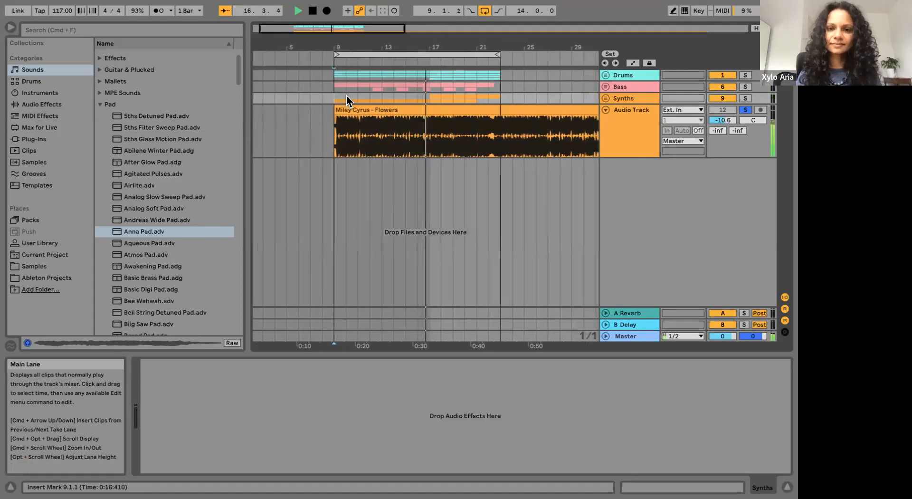
key(s)
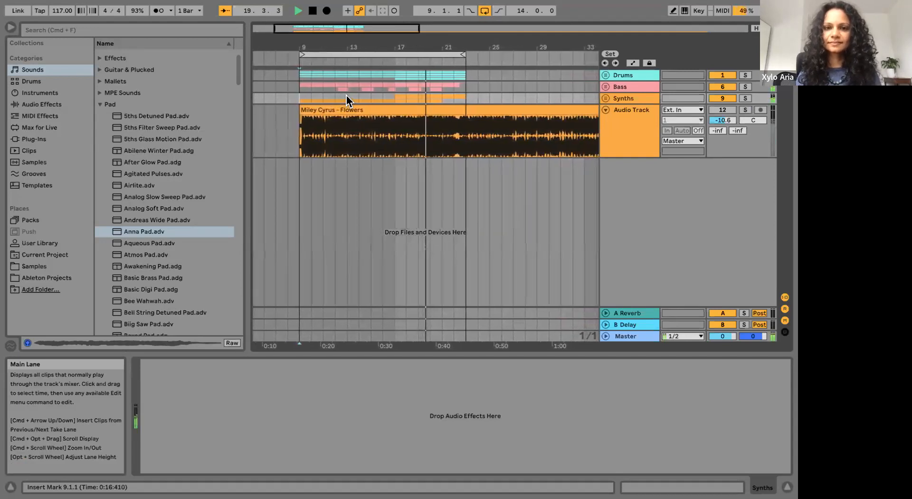
key(s)
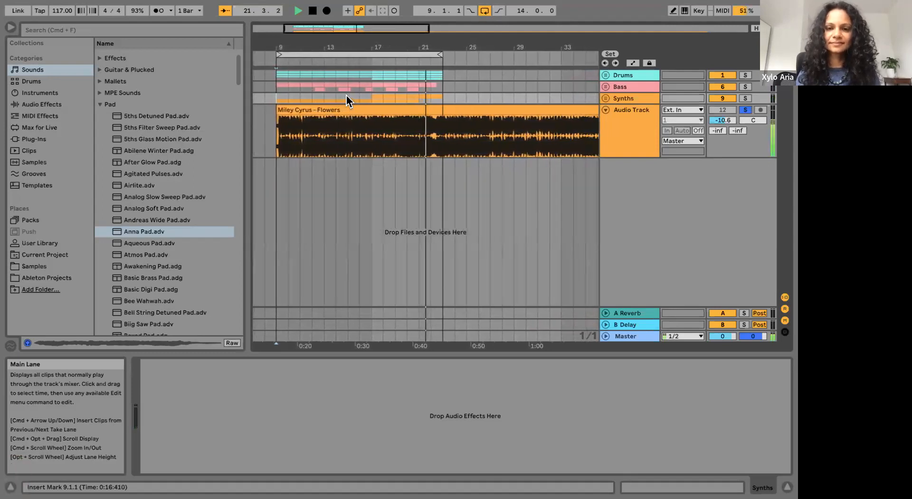
key(s)
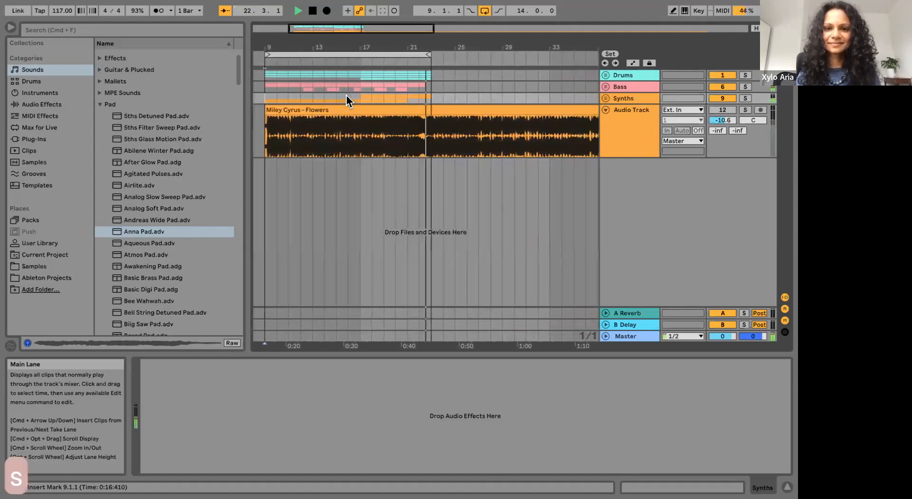
key(space)
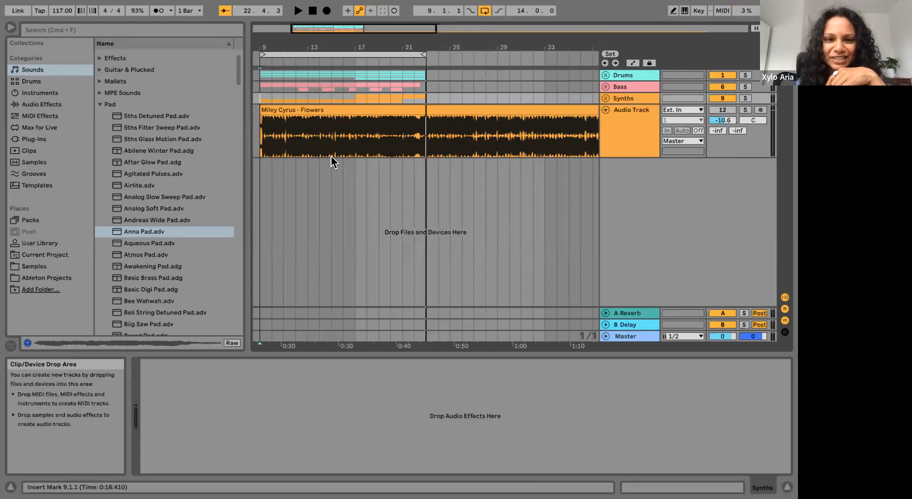
Switch to the slide presentation at the MPW Getting Started Checklist slide.
key(ctrl+Right)
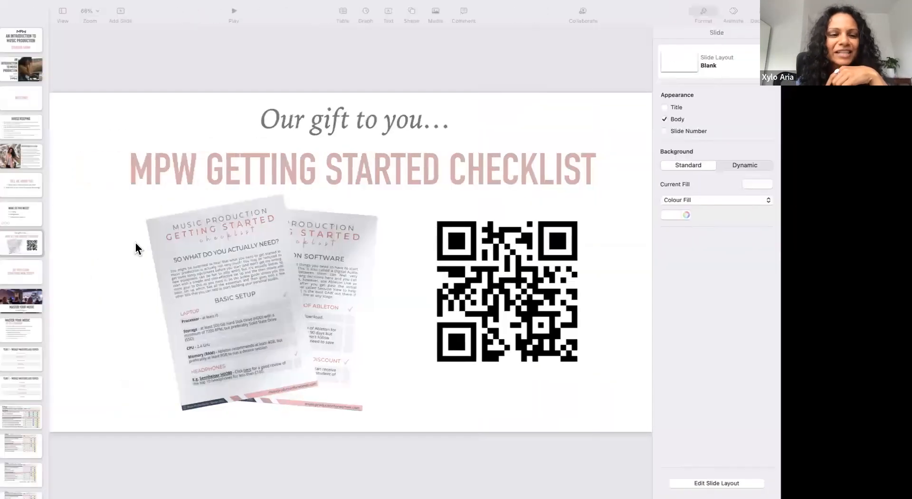